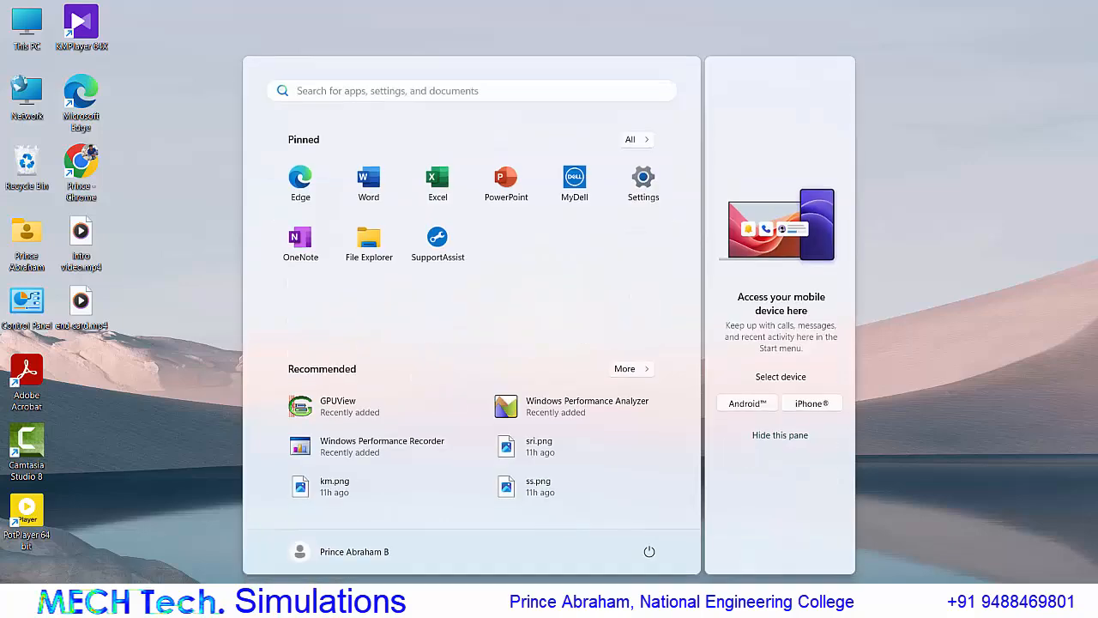
Open Workbench 2025 R2 and add a Fluid Flow (Fluent) analysis system to the project.
text(workbench)
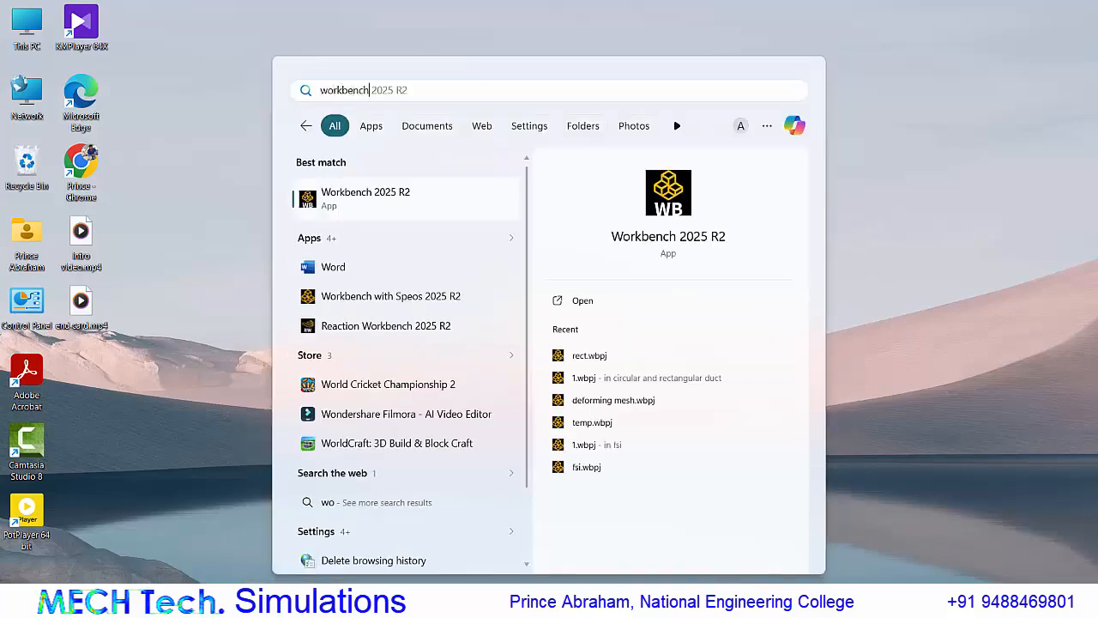
key(Return)
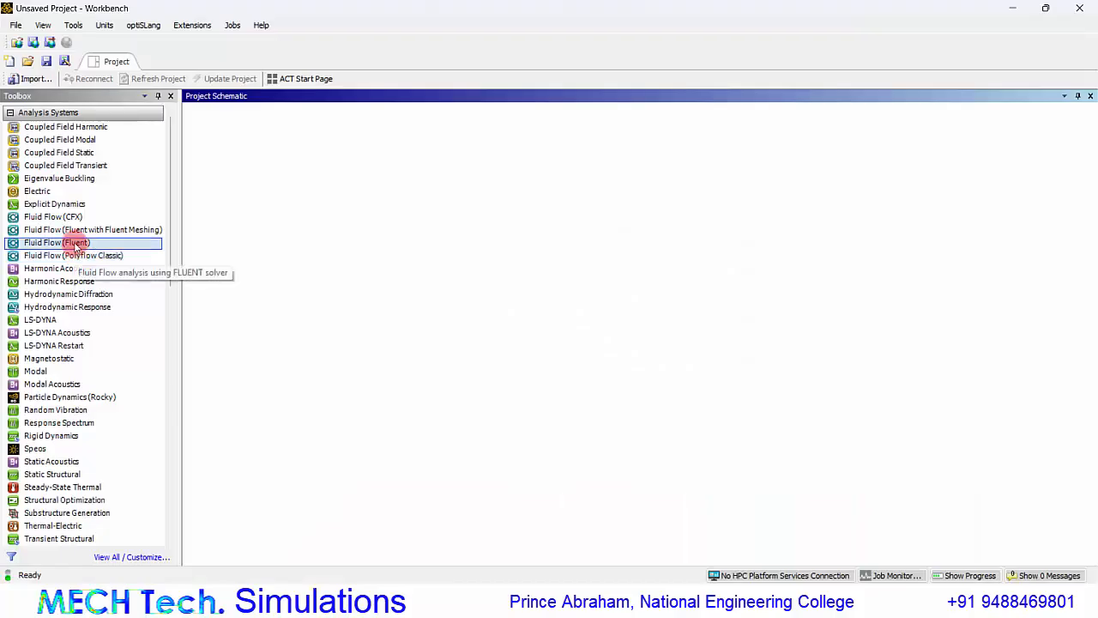
double_click(75, 246)
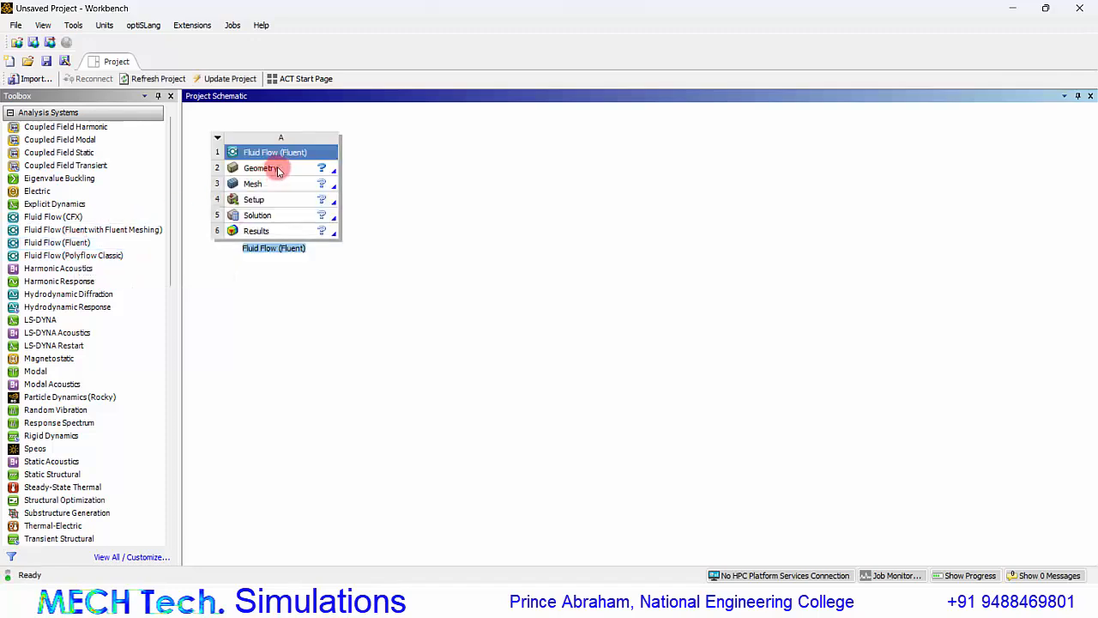
Create a new DesignModeler geometry for the fluid flow system and set its length unit to millimetres.
right_click(277, 170)
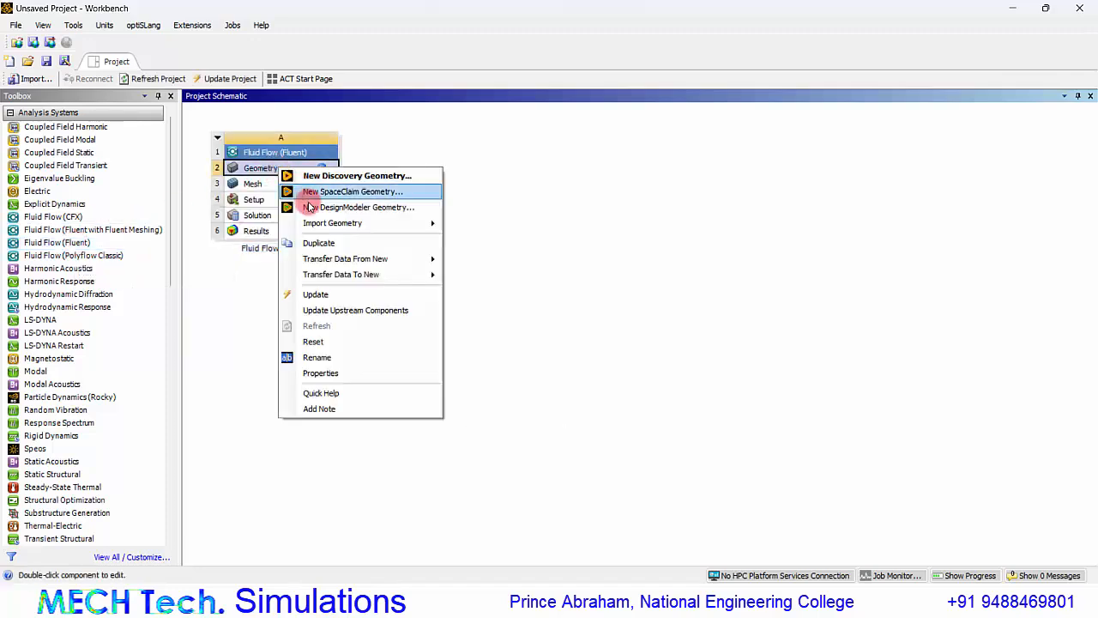
click(315, 209)
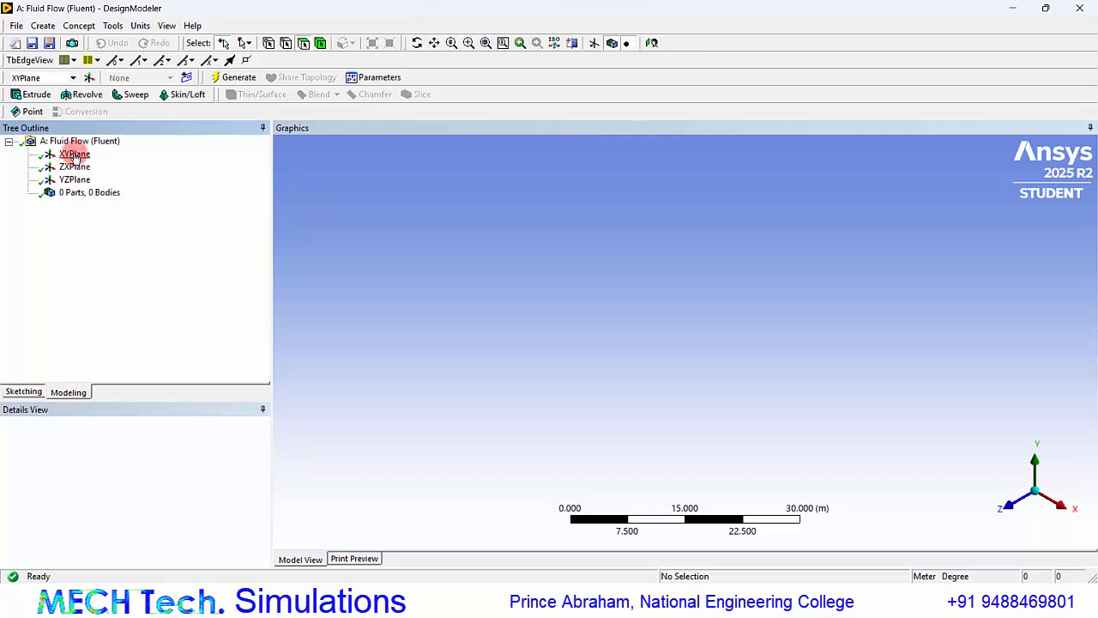
click(75, 155)
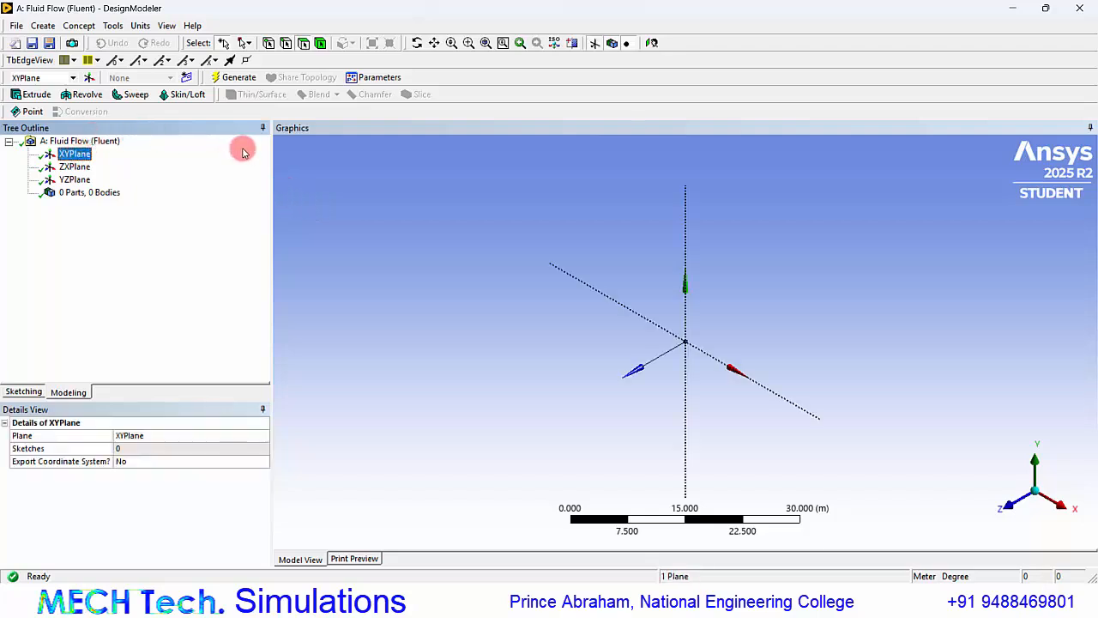
click(141, 26)
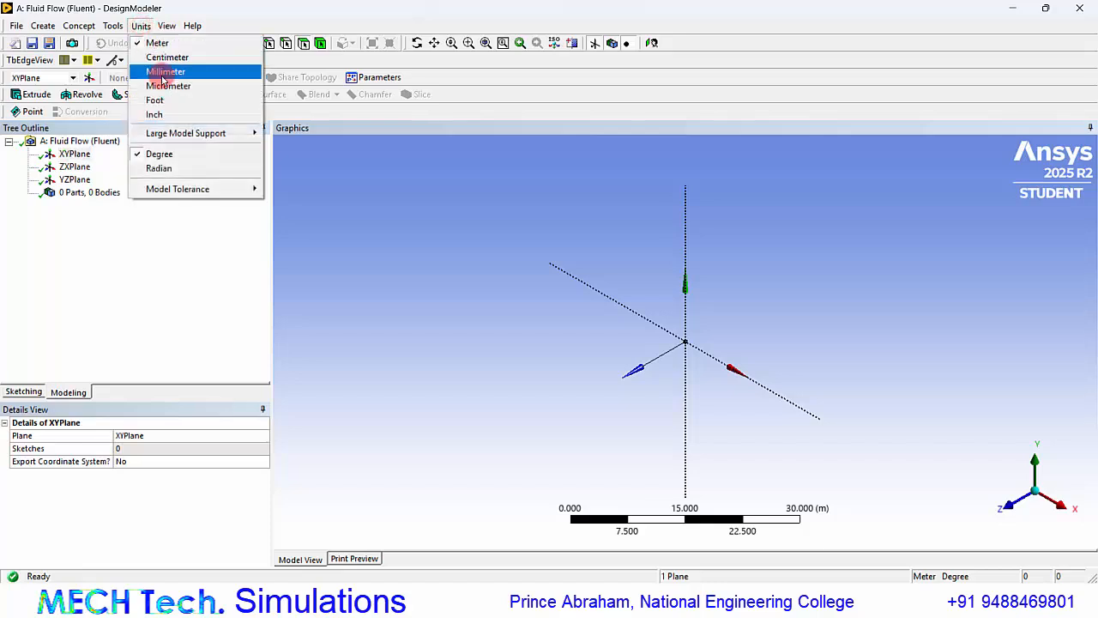
click(160, 69)
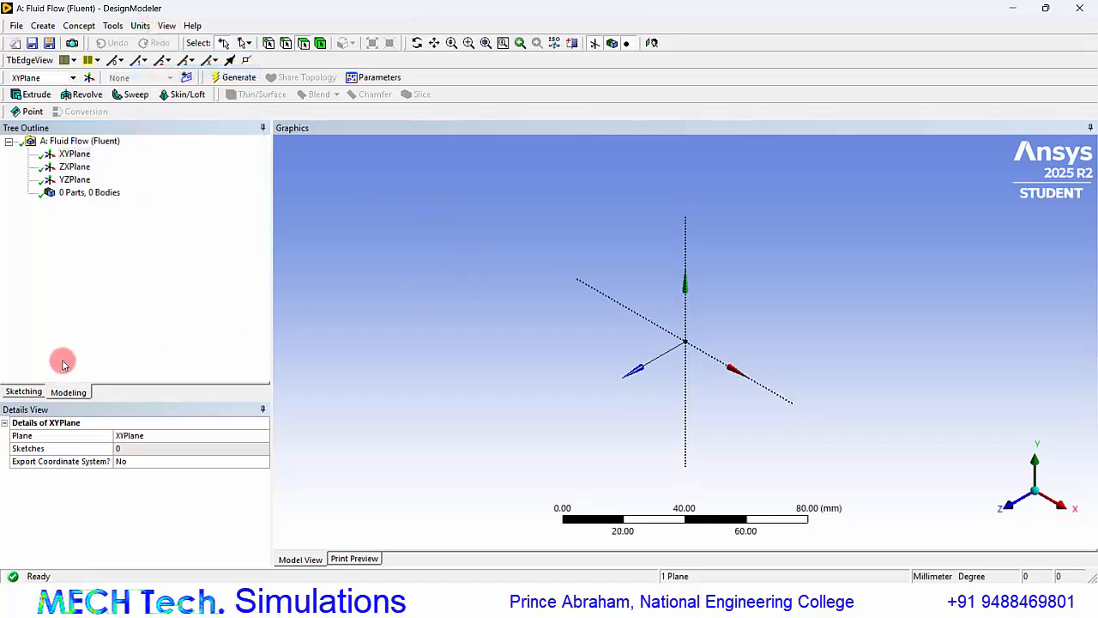
Sketch a rectangle about 77 mm by 33 mm on the XY plane, with one corner at the origin.
click(76, 155)
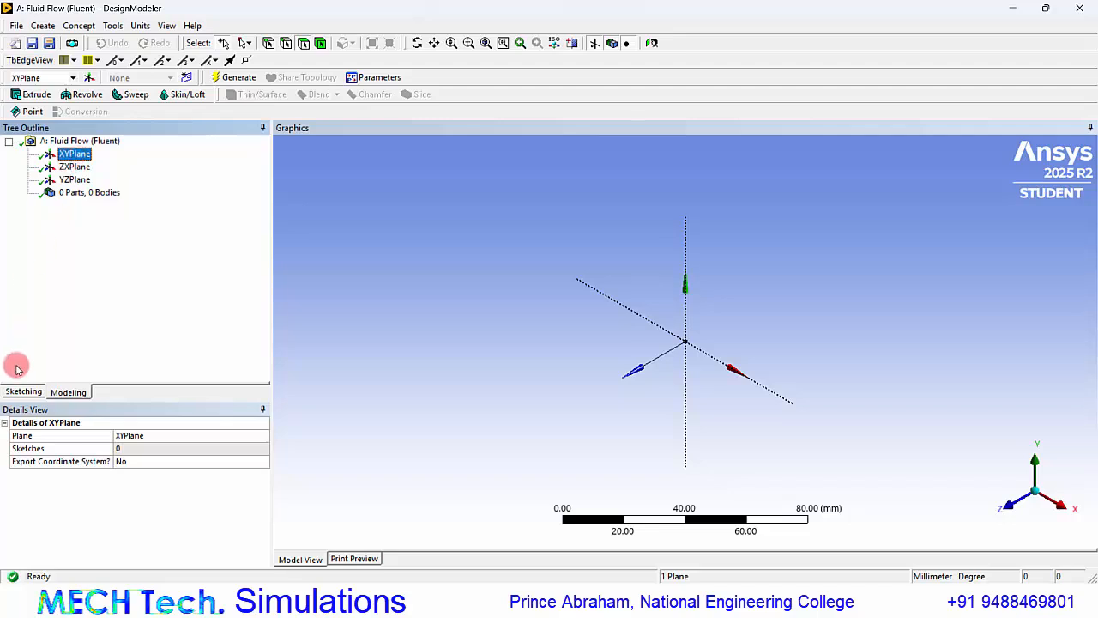
click(24, 392)
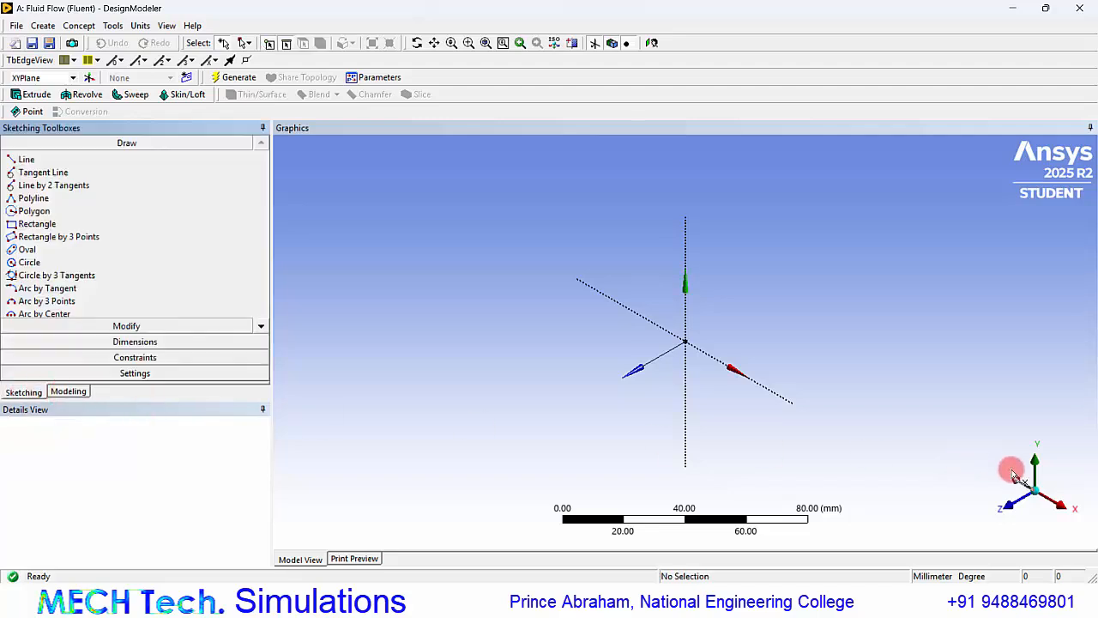
click(1012, 508)
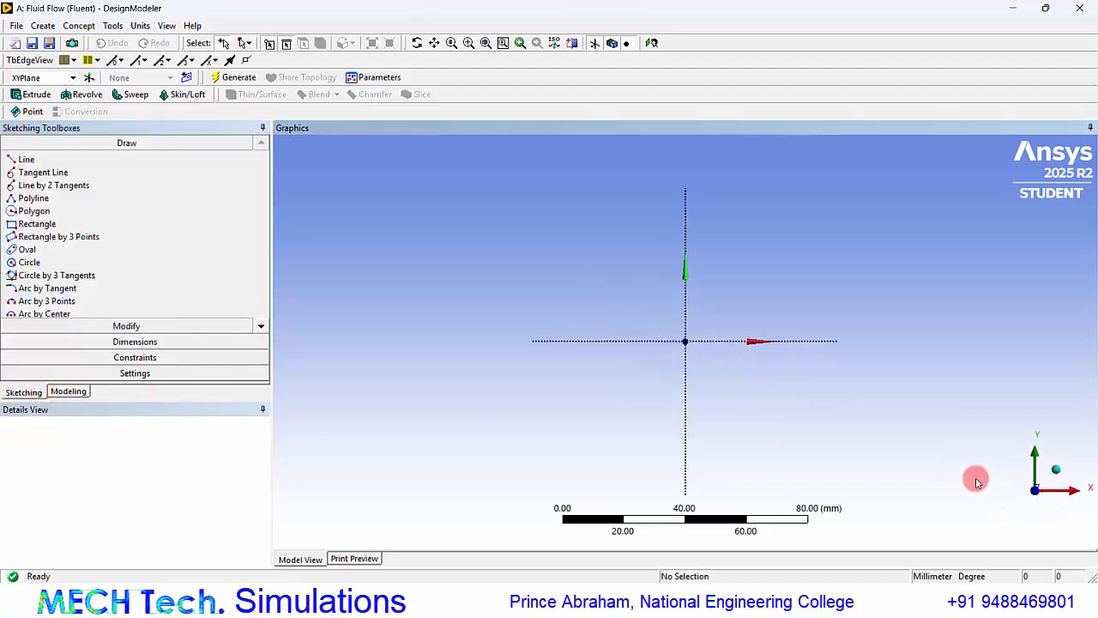
click(38, 223)
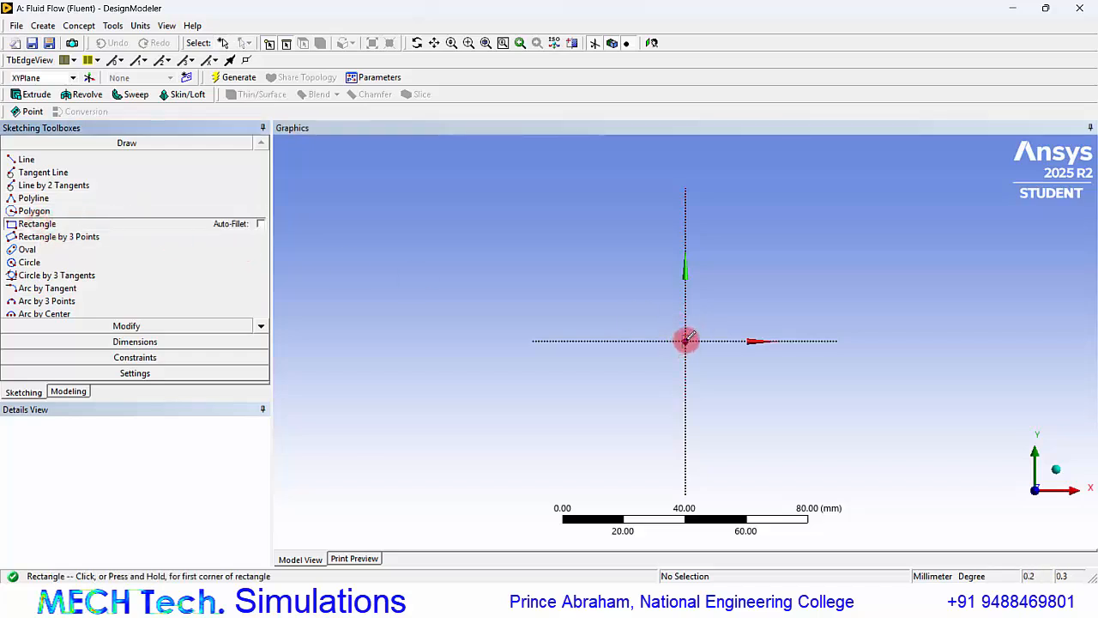
drag(685, 340, 923, 242)
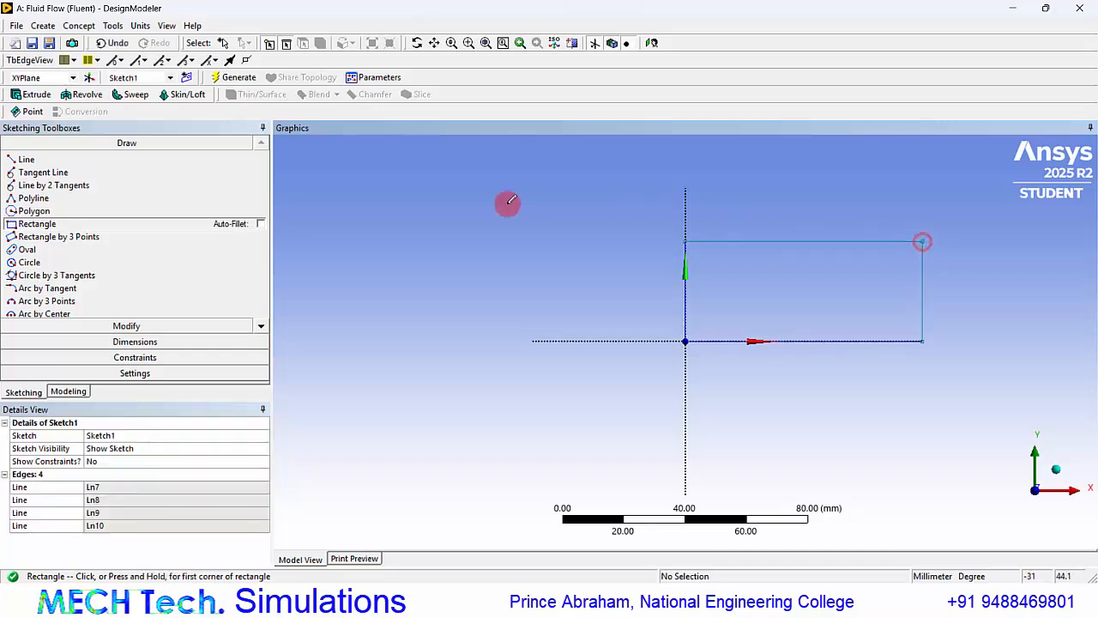
Dimension the rectangle's vertical edge along the Y axis and its horizontal edge along the X axis.
click(107, 341)
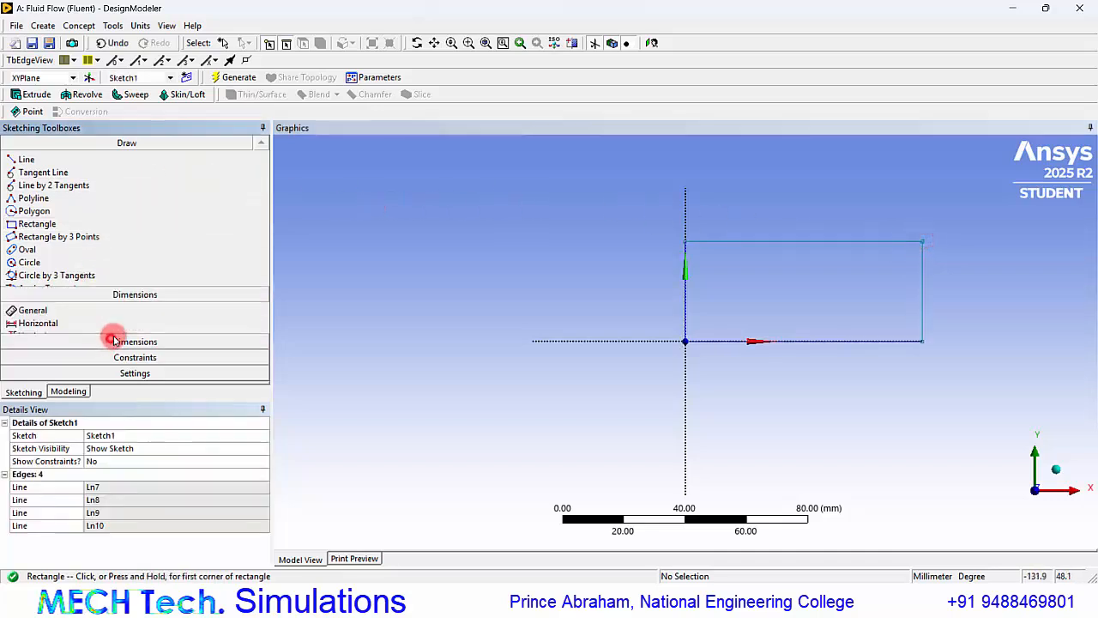
click(684, 296)
click(658, 293)
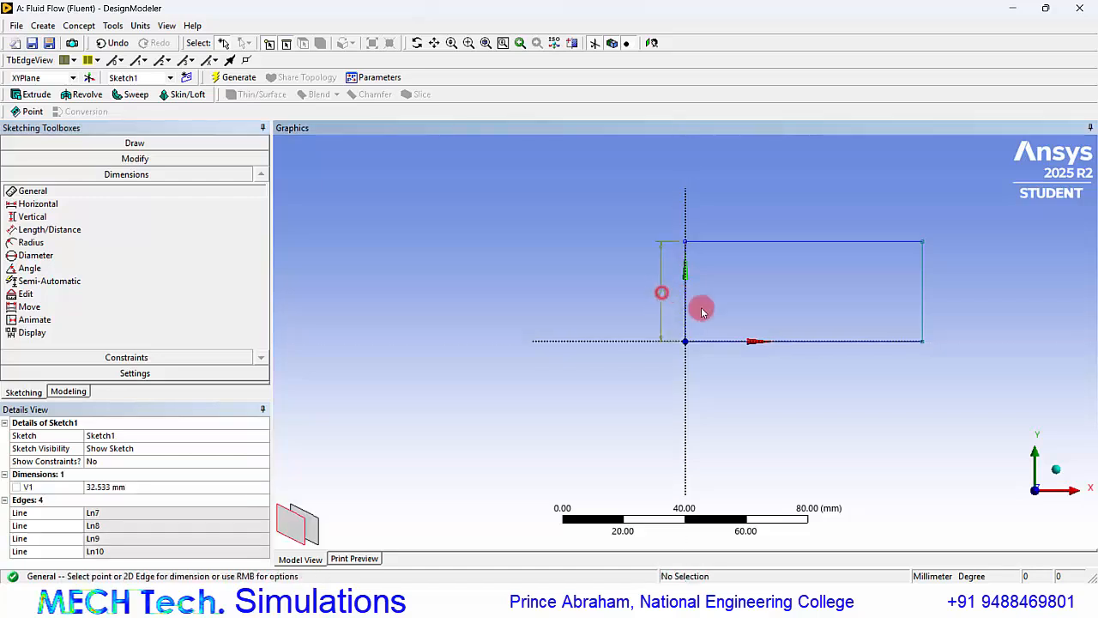
click(777, 343)
click(767, 361)
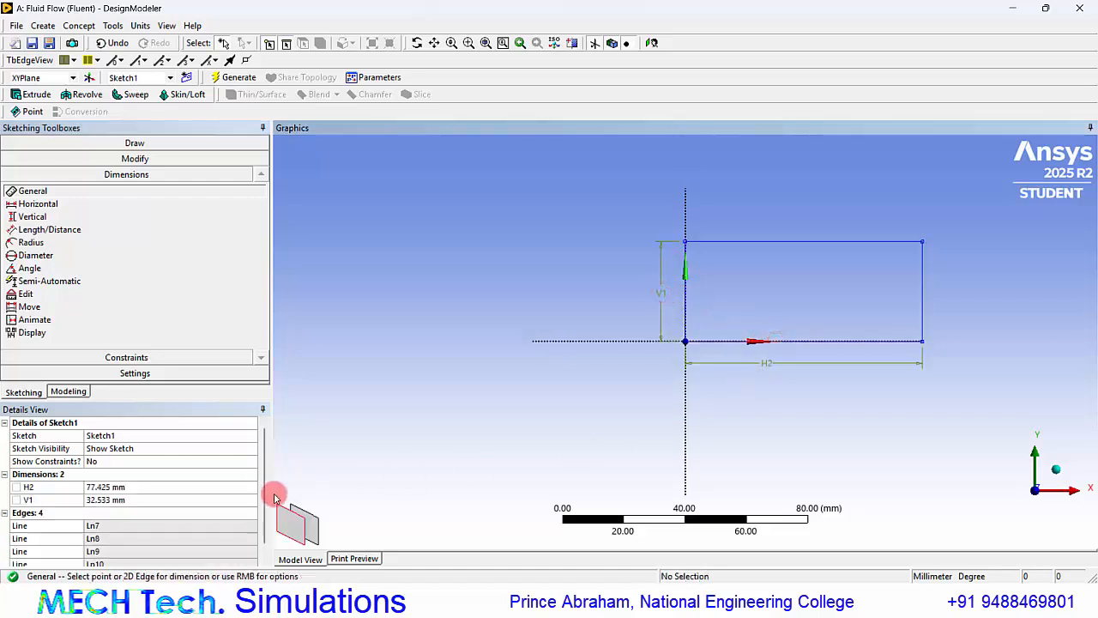
Set the rectangle's horizontal dimension to 500 mm and its vertical dimension to 100 mm.
click(133, 486)
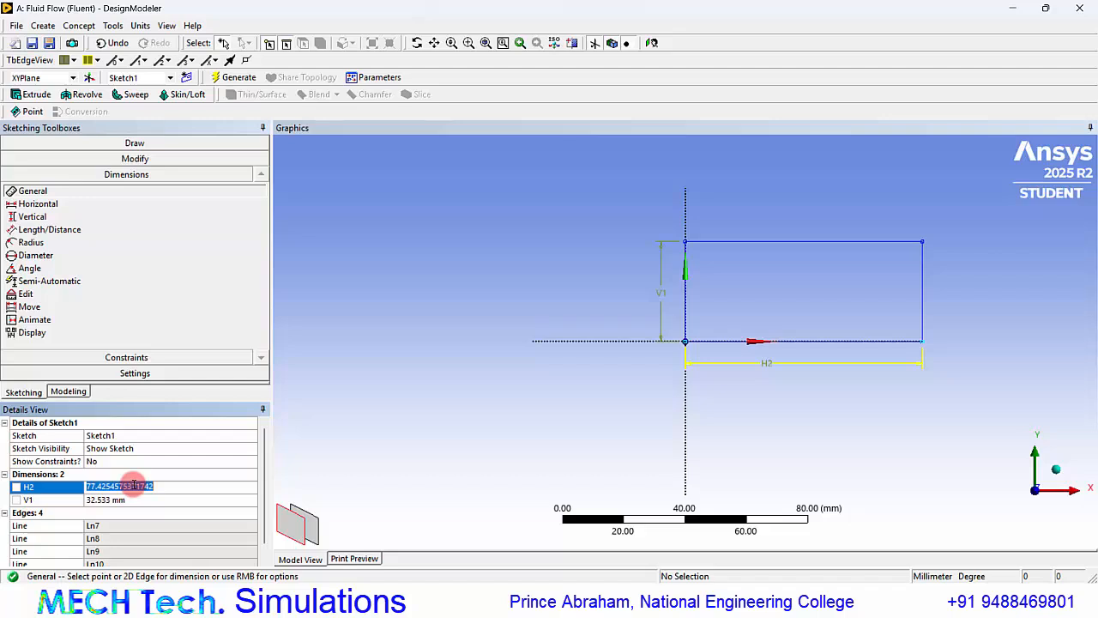
text(500)
key(Return)
click(112, 502)
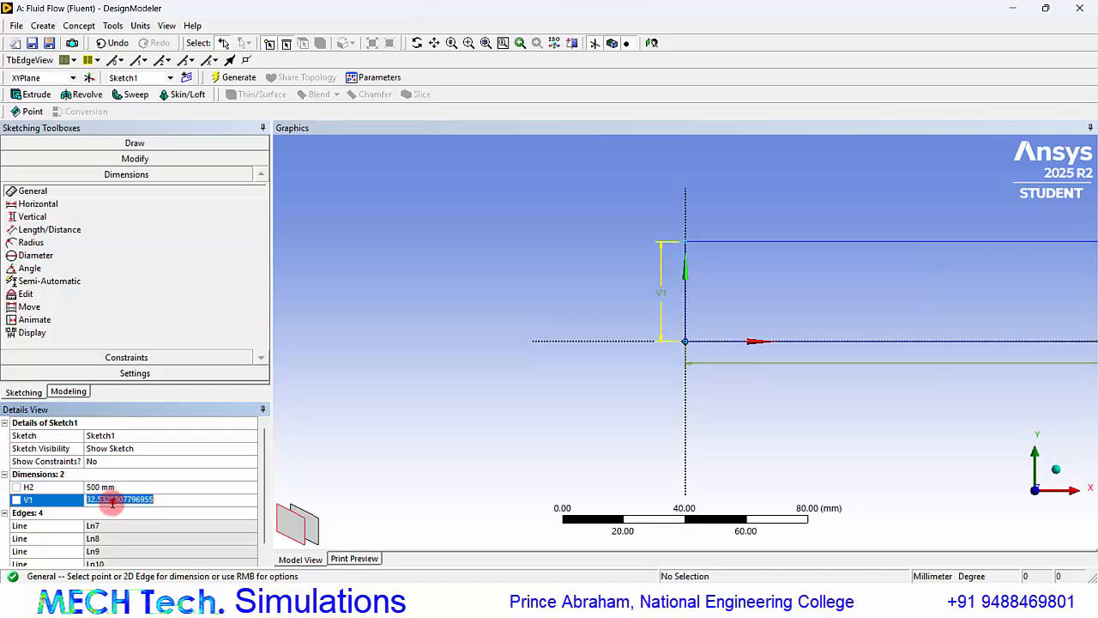
text(100)
key(Return)
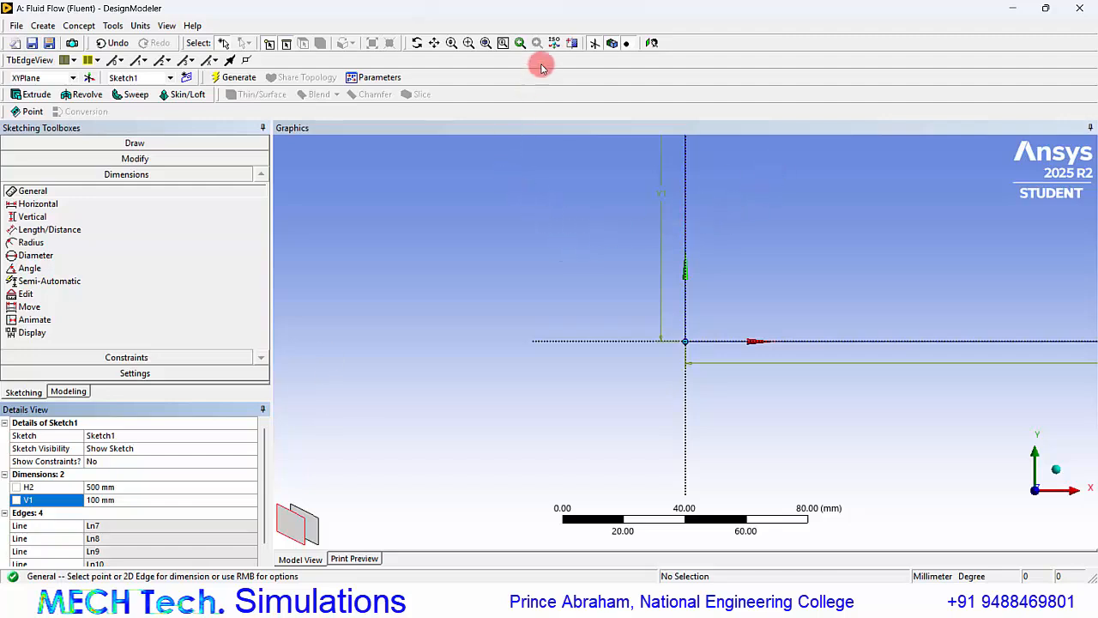
click(485, 43)
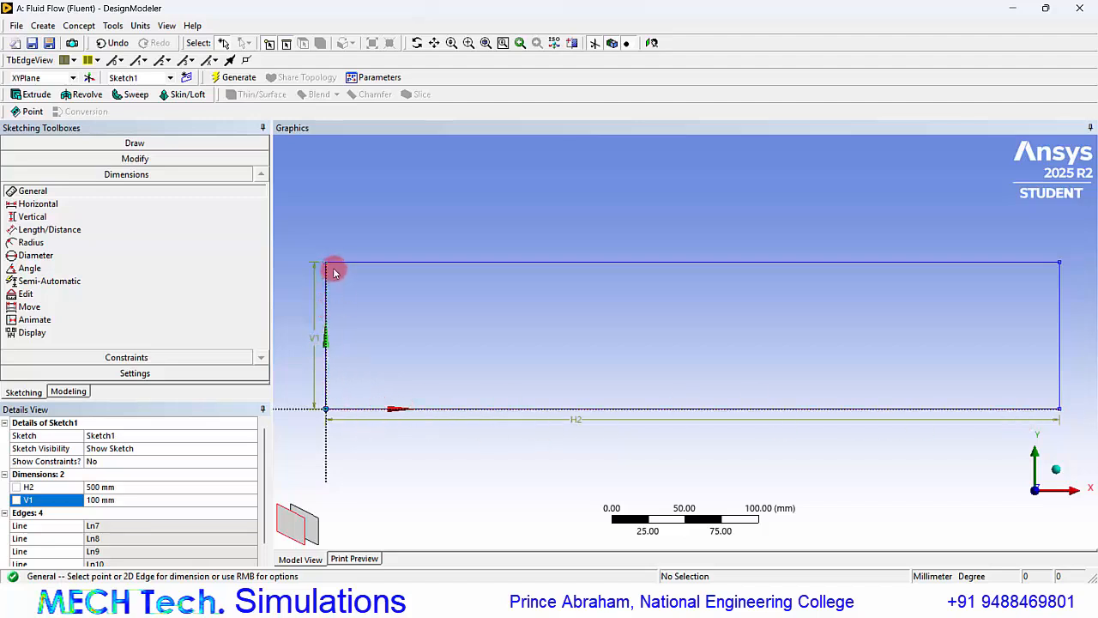
Generate a surface body from the rectangle sketch using Surfaces From Sketches.
click(79, 26)
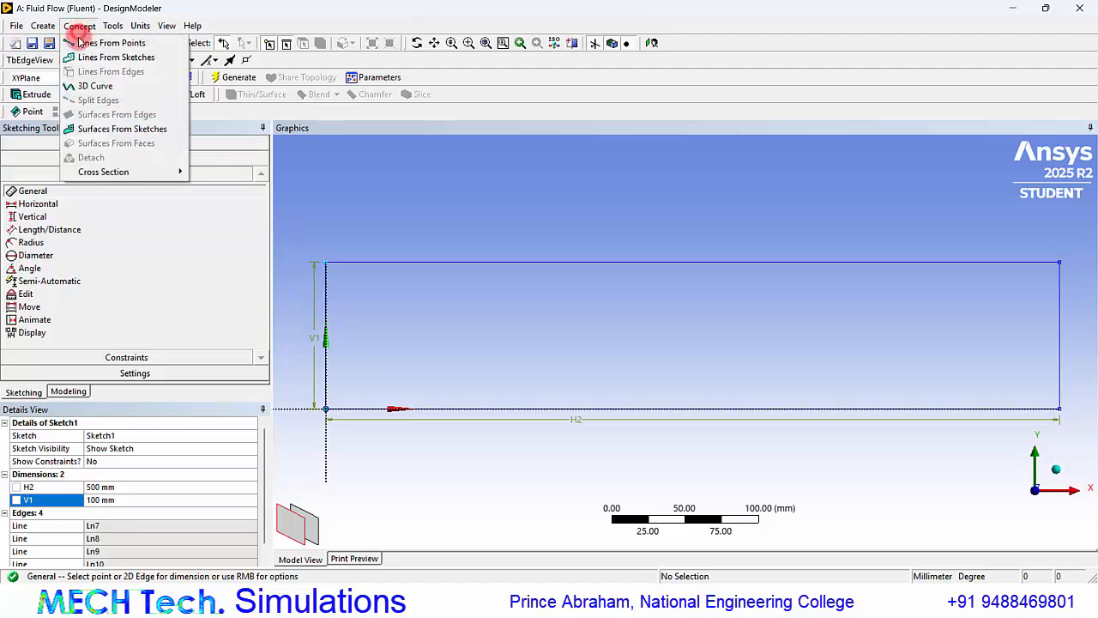
click(86, 129)
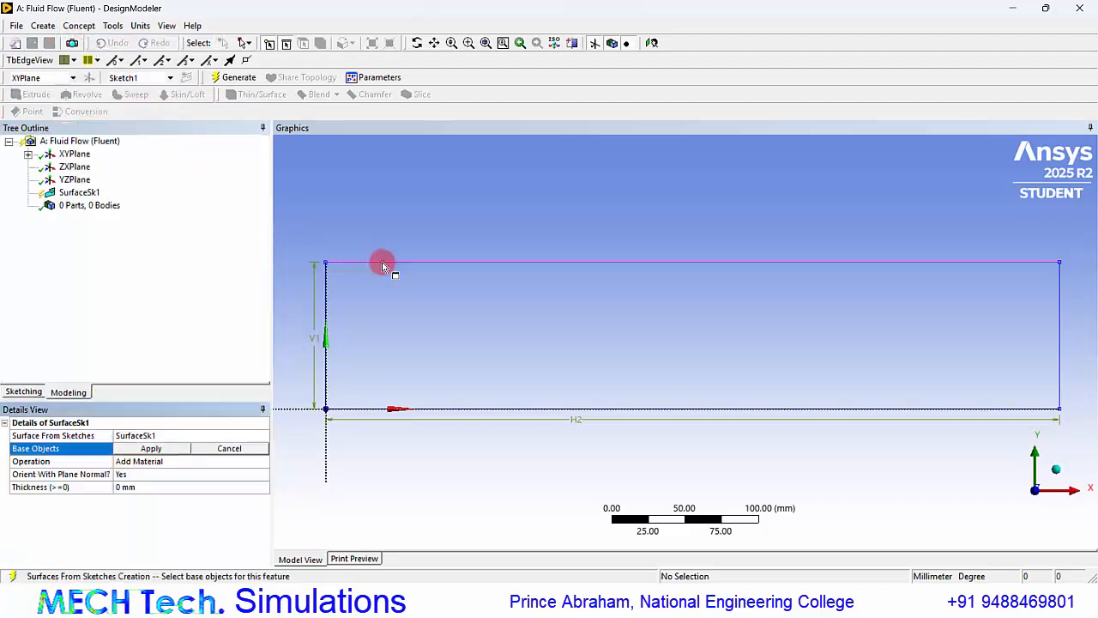
click(382, 266)
click(151, 448)
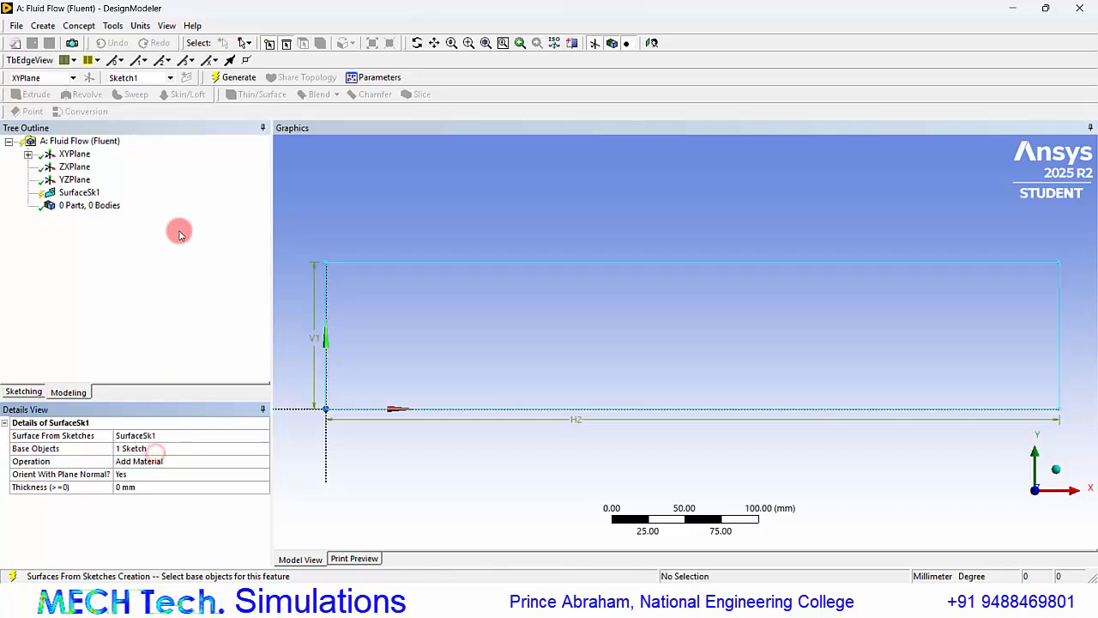
click(234, 80)
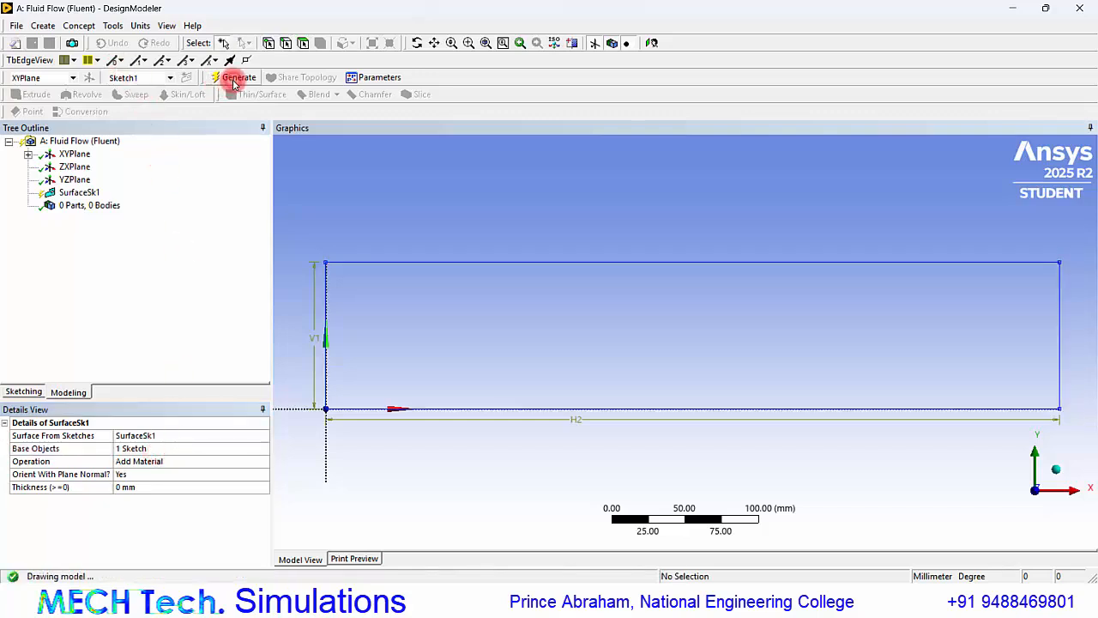
Close DesignModeler and open the fluid flow system's mesh in Meshing.
click(1078, 10)
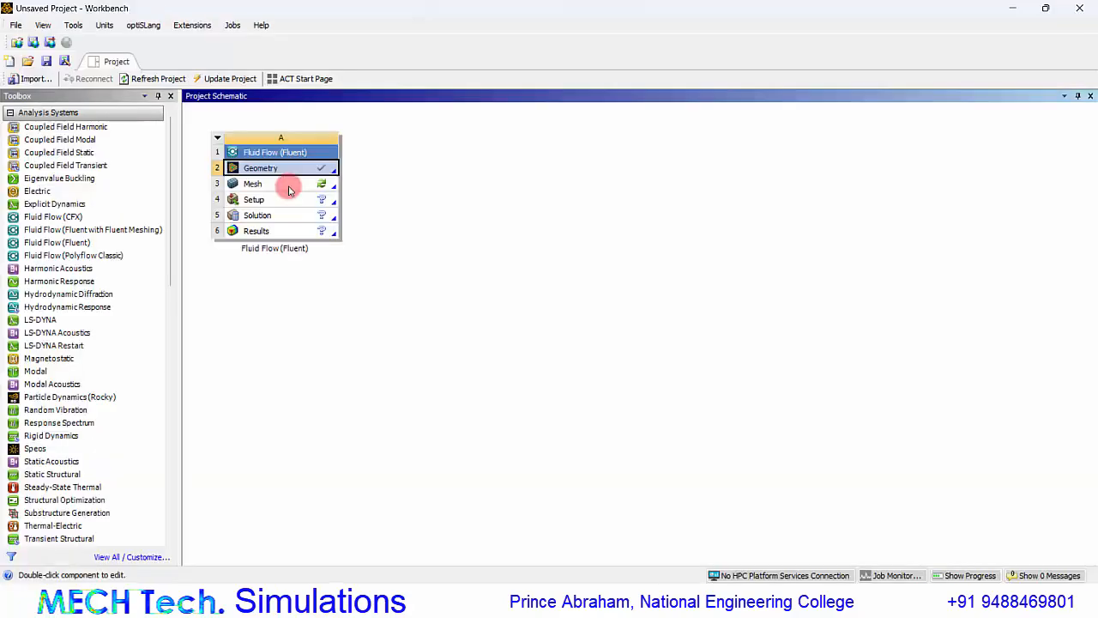
double_click(286, 187)
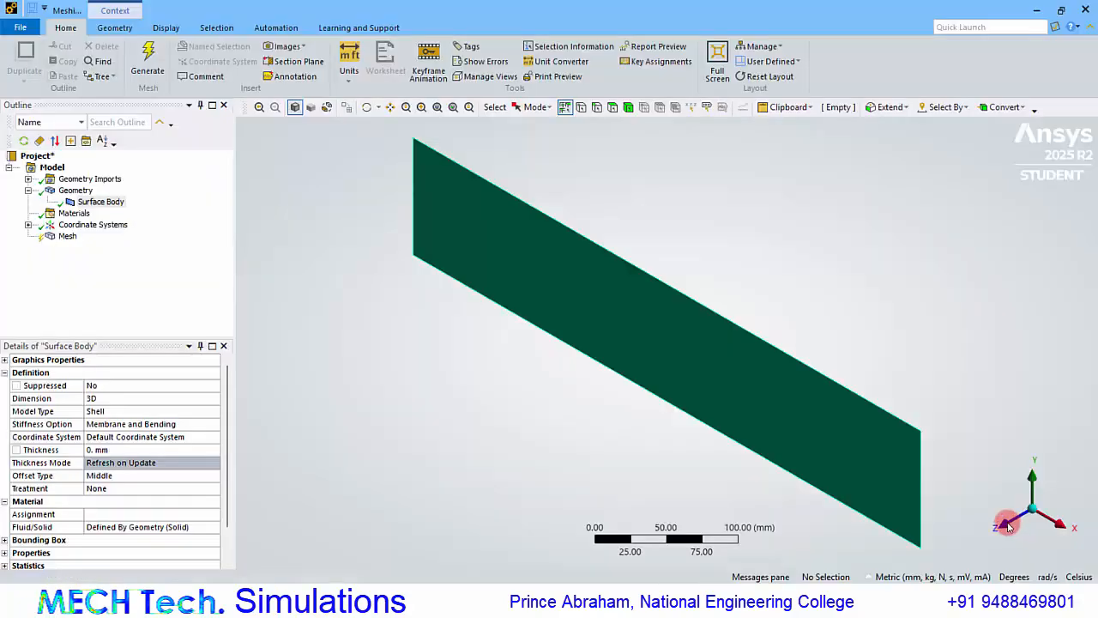
click(1008, 527)
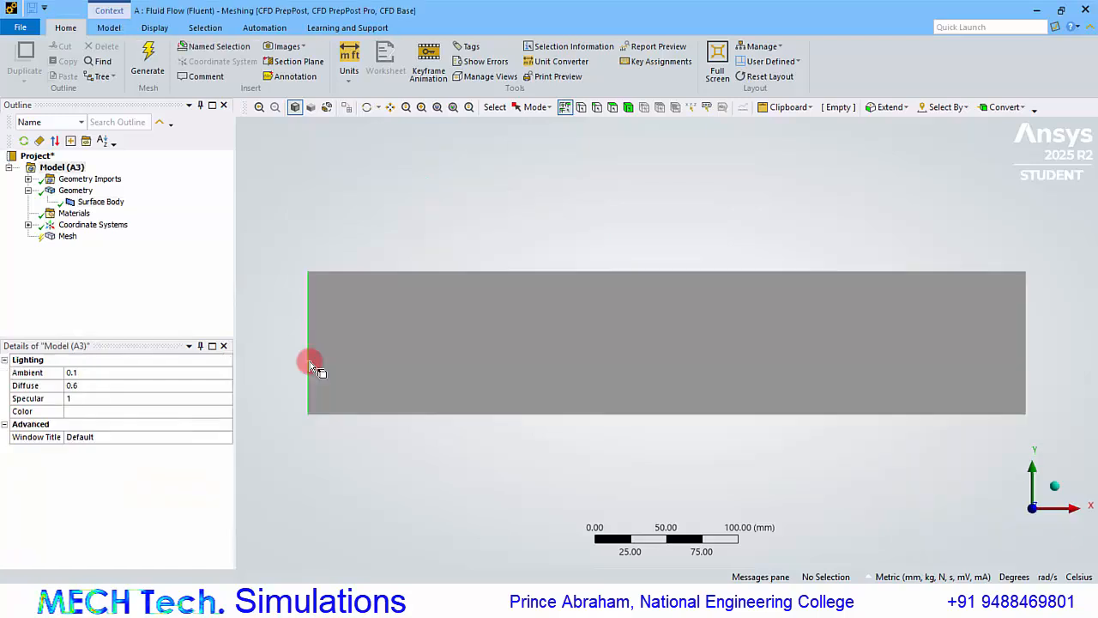
Create a named selection for the left vertical edge of the surface.
click(309, 362)
right_click(309, 361)
click(367, 318)
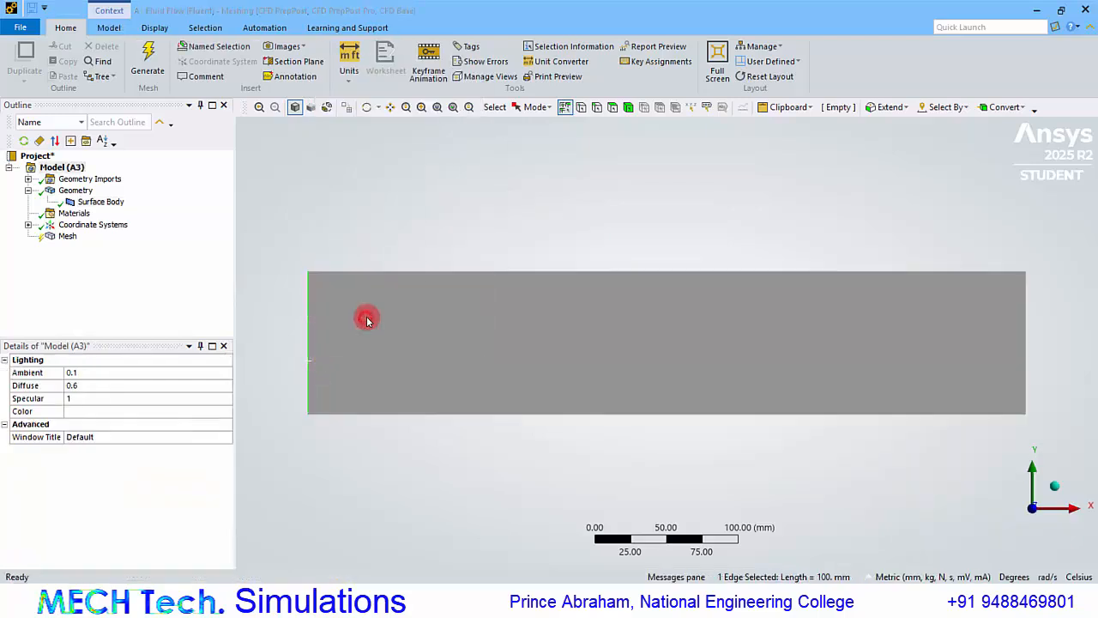
key(Return)
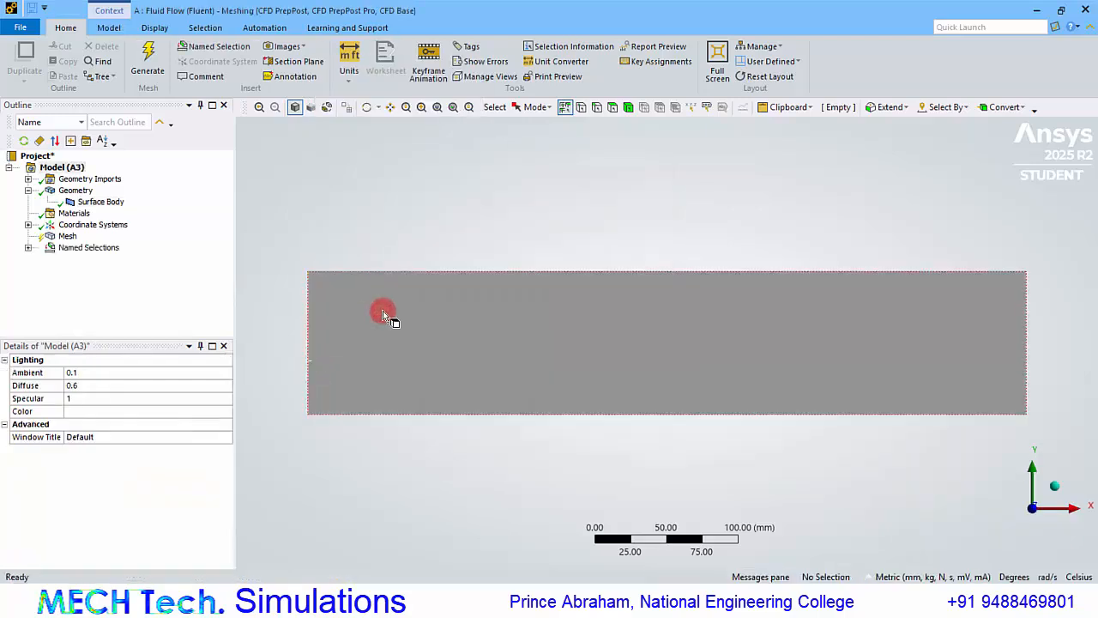
Create a named selection "o" for the right vertical edge of the surface.
click(1026, 347)
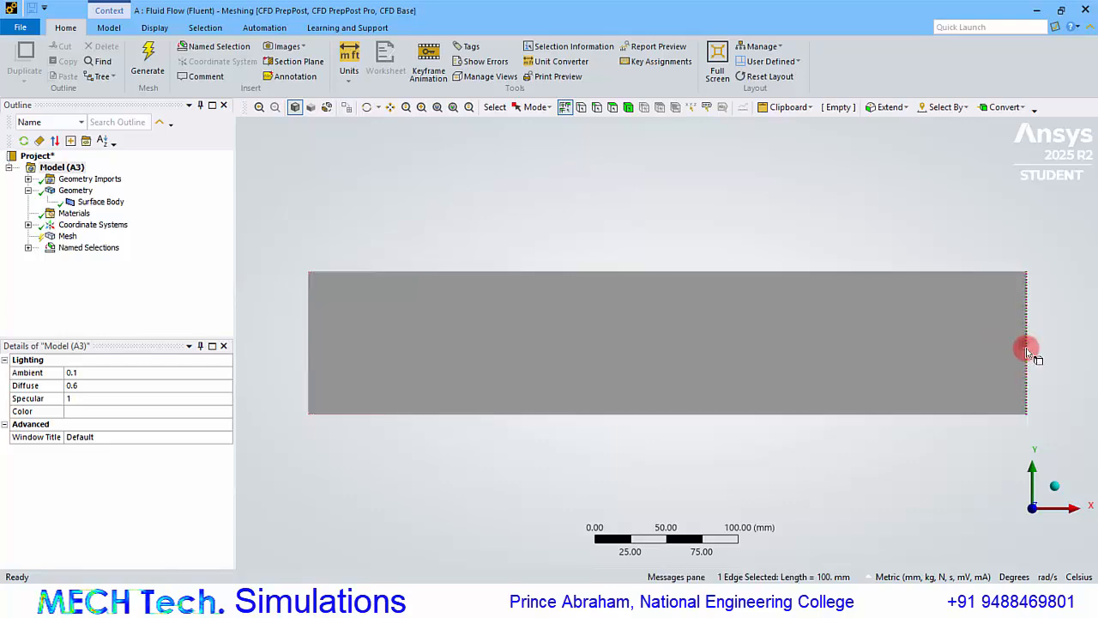
right_click(1026, 347)
click(1009, 313)
text(ot)
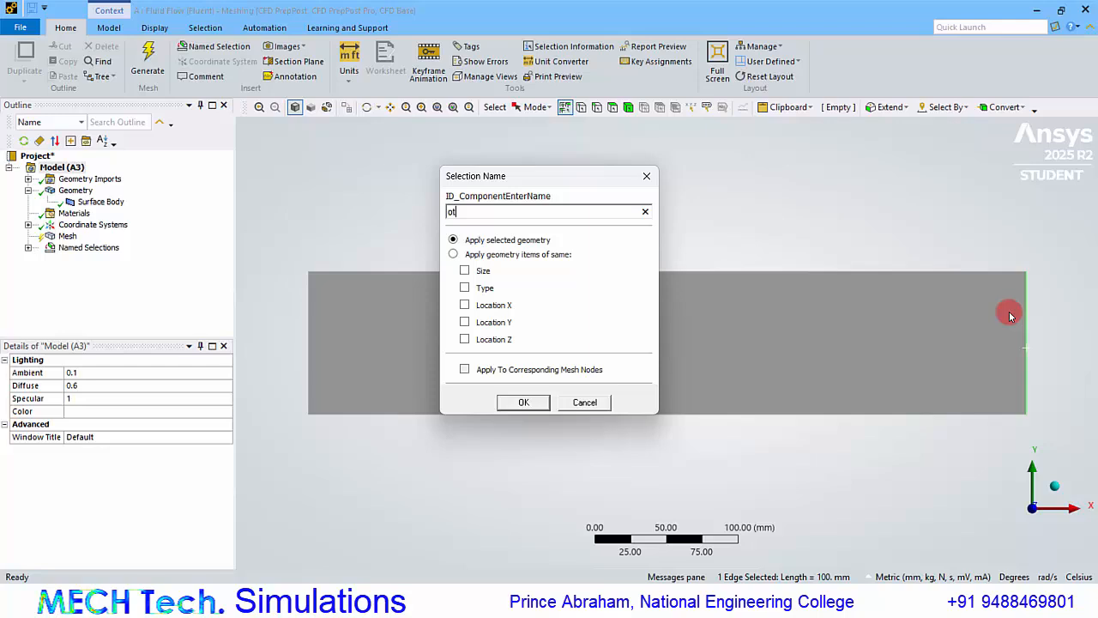
key(Return)
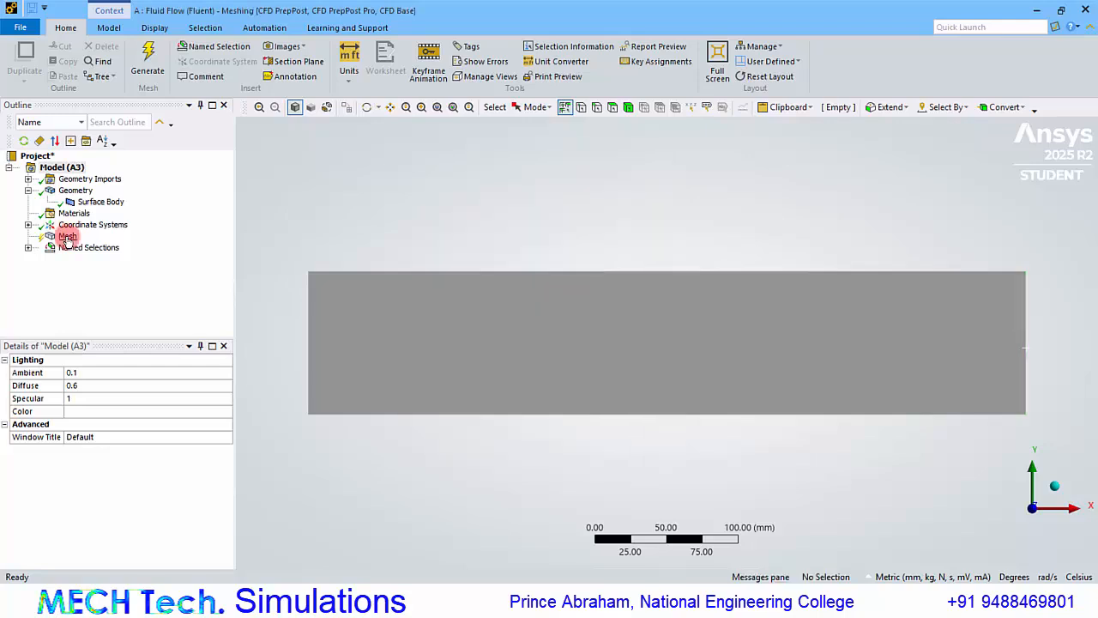
Insert an edge sizing on the surface's two vertical edges with a 2 mm element size.
click(309, 309)
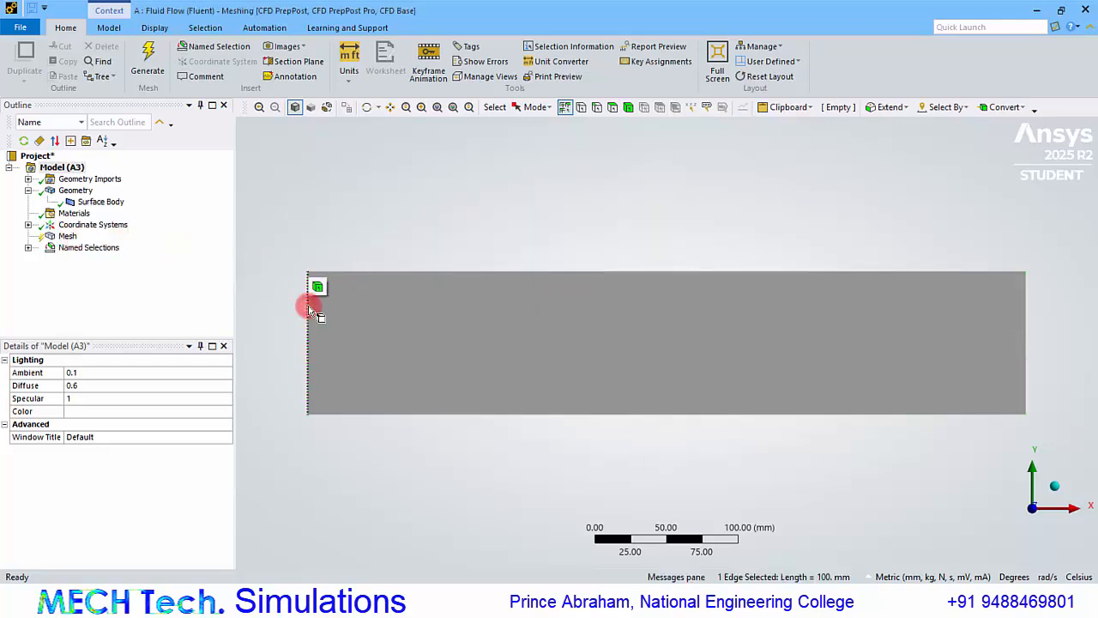
ctrl+click(1028, 339)
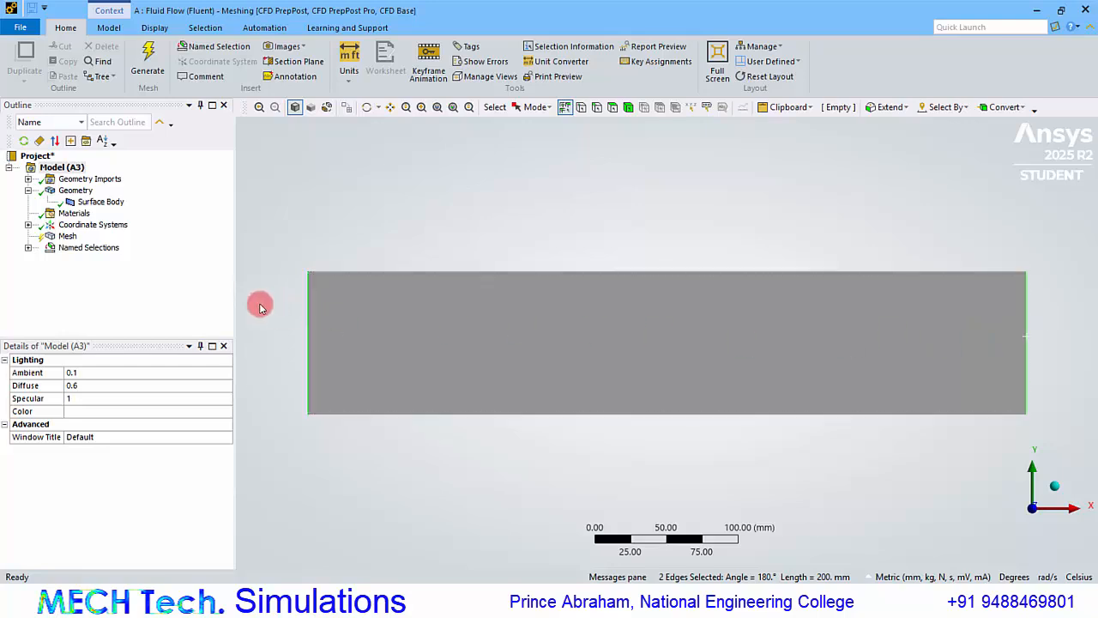
right_click(68, 237)
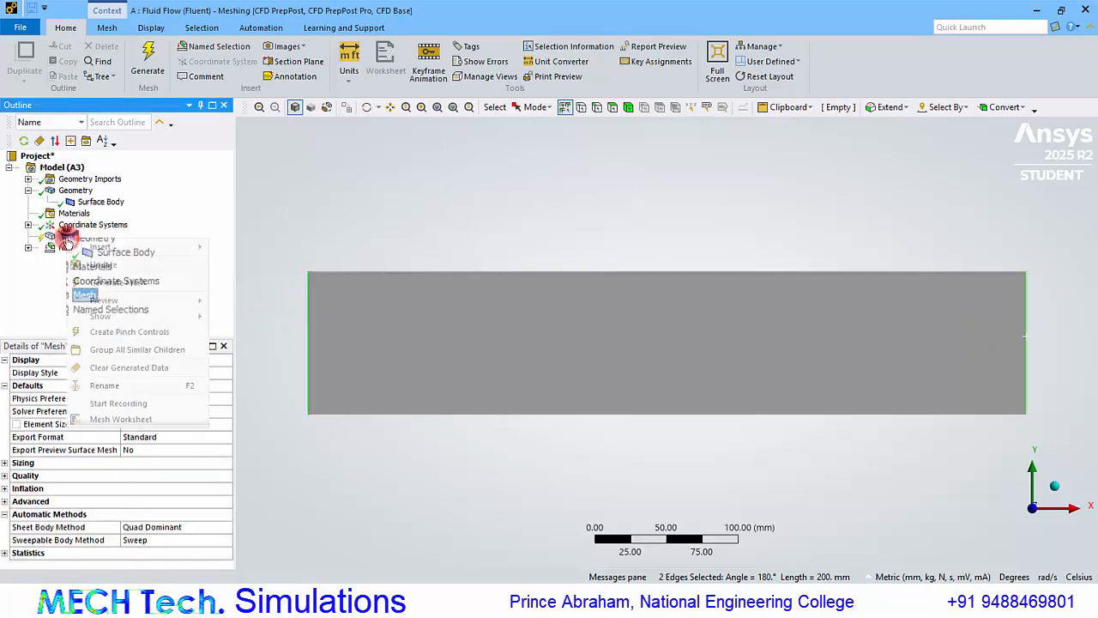
mouse_move(121, 248)
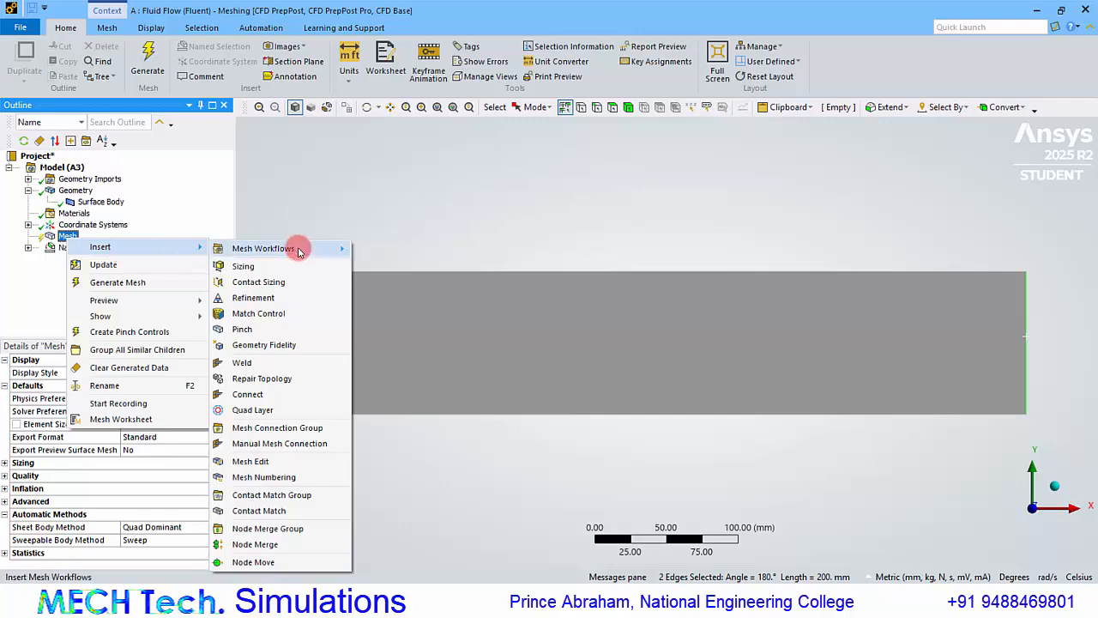
click(275, 265)
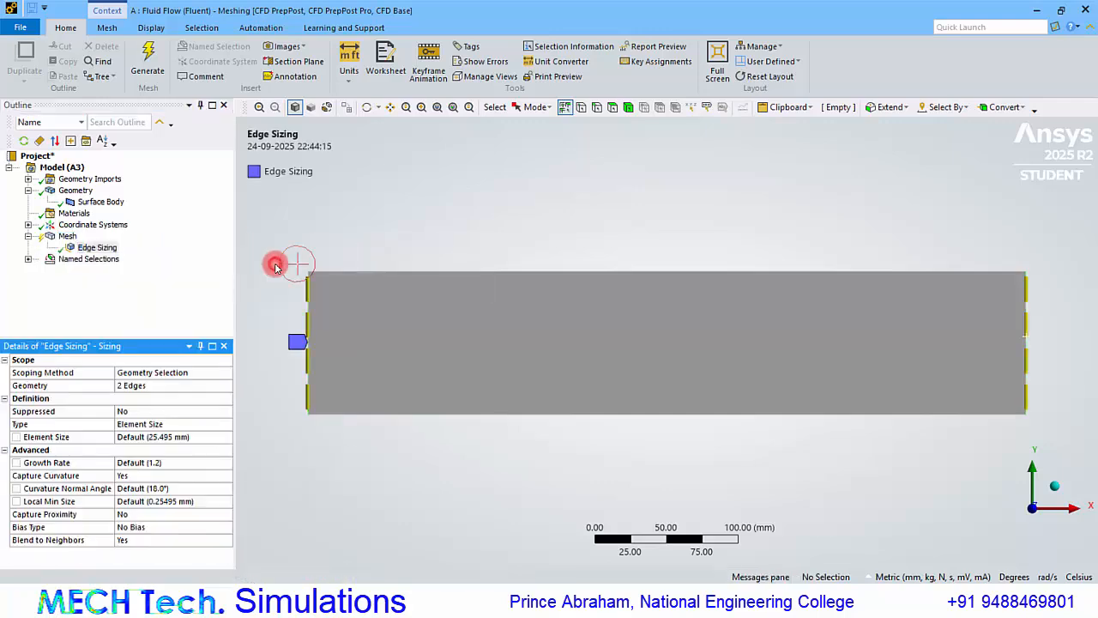
click(156, 439)
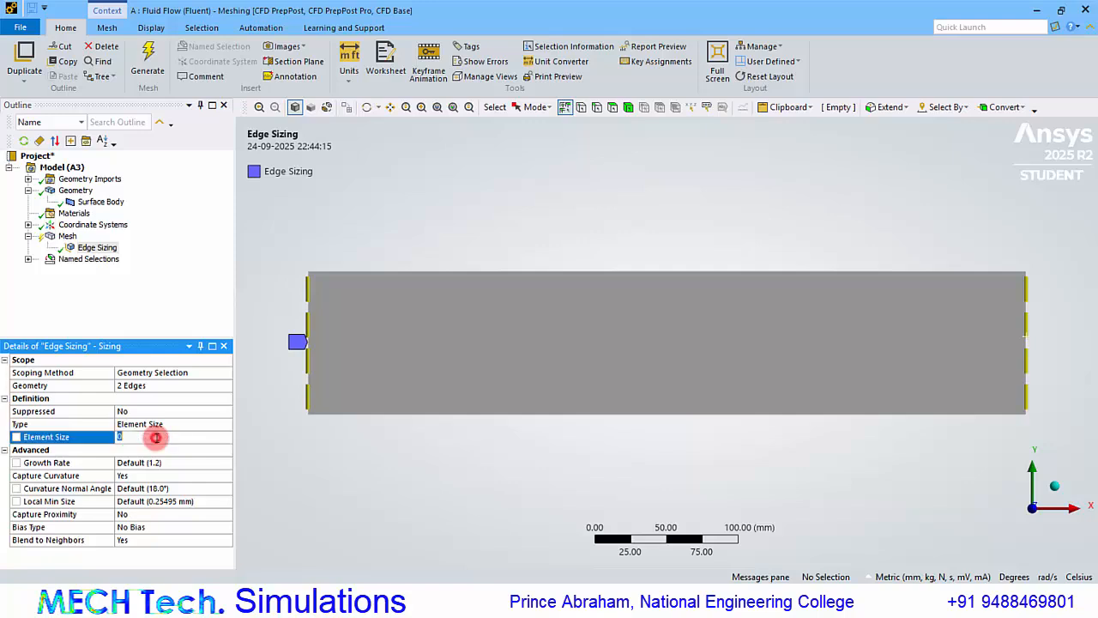
text(2)
key(Return)
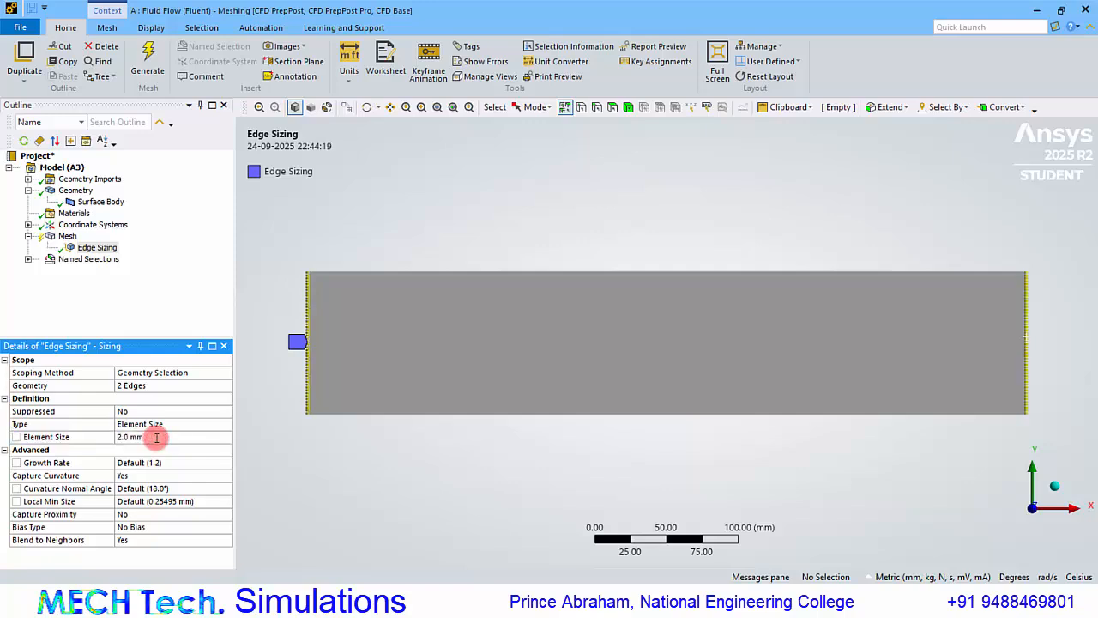
Set Capture Curvature to No and Behavior to Hard for the vertical edges' sizing.
click(139, 477)
double_click(139, 477)
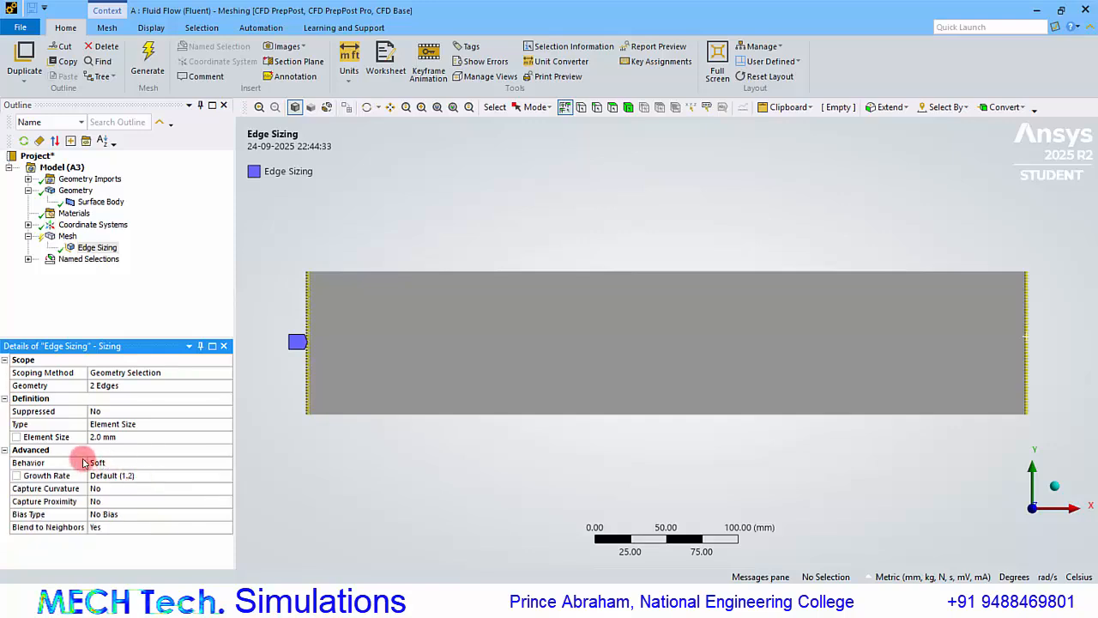
click(122, 464)
click(227, 464)
click(193, 486)
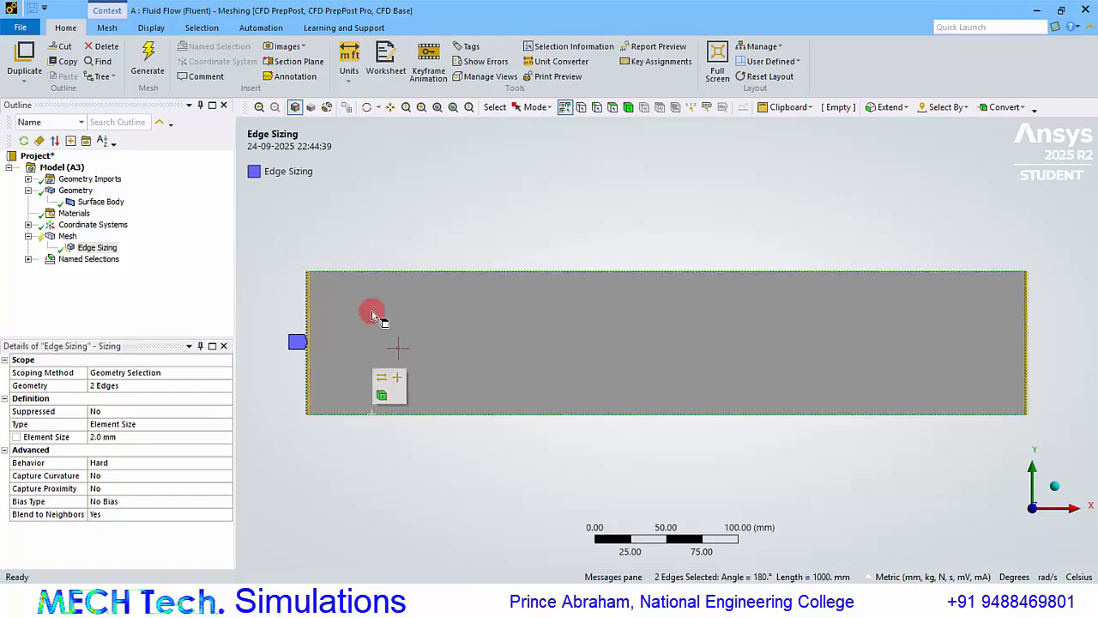
Insert a second edge sizing on the surface's two horizontal edges with a 2 mm element size.
click(376, 248)
click(376, 272)
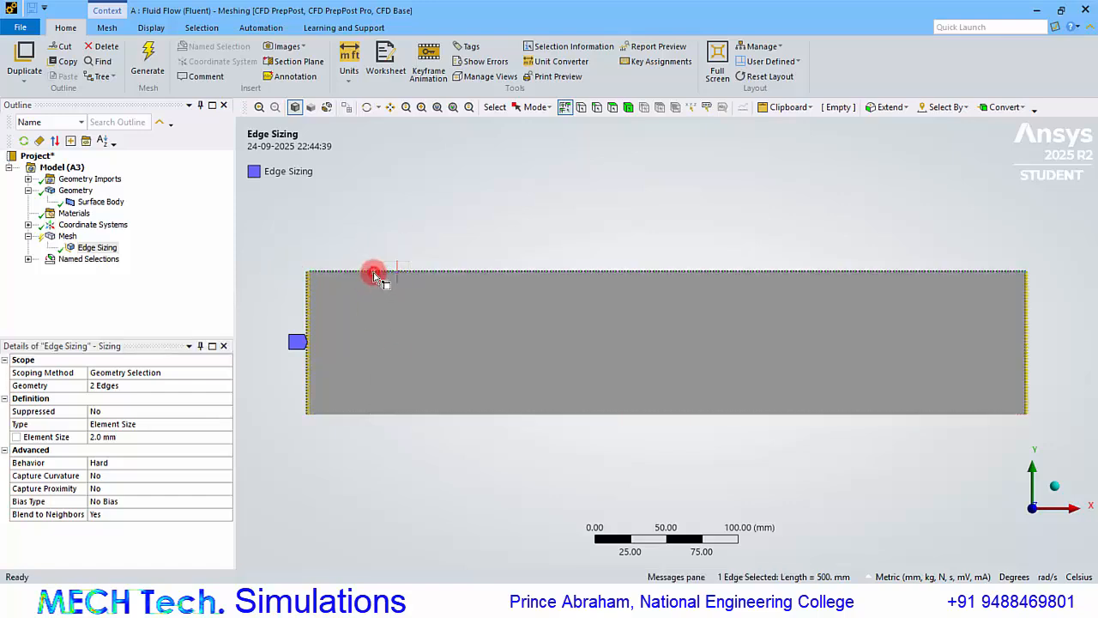
ctrl+click(369, 415)
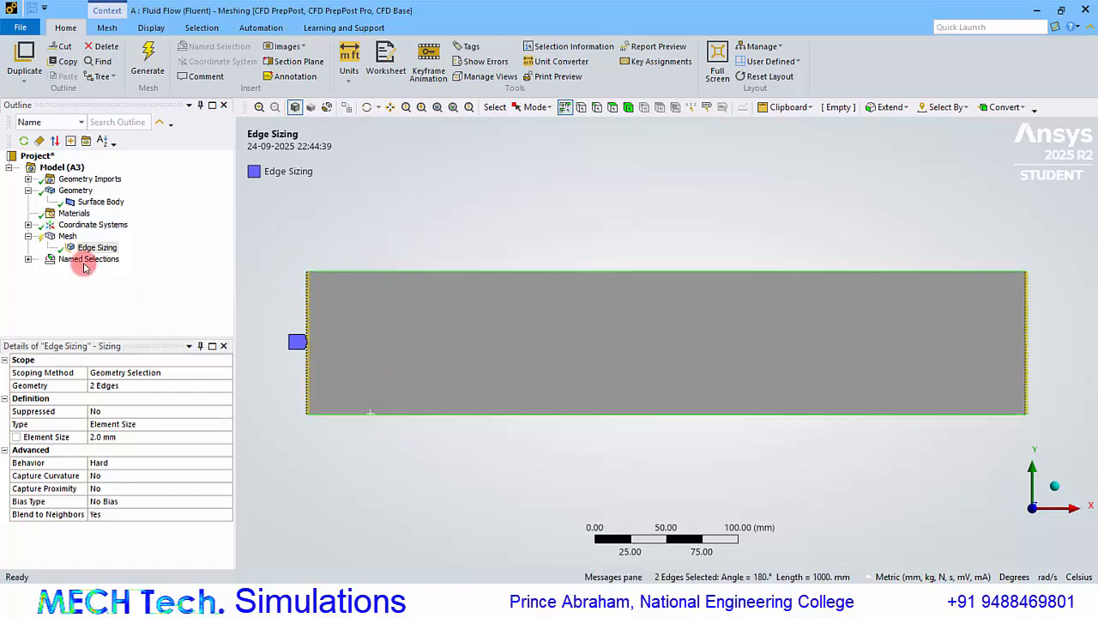
right_click(67, 236)
mouse_move(103, 242)
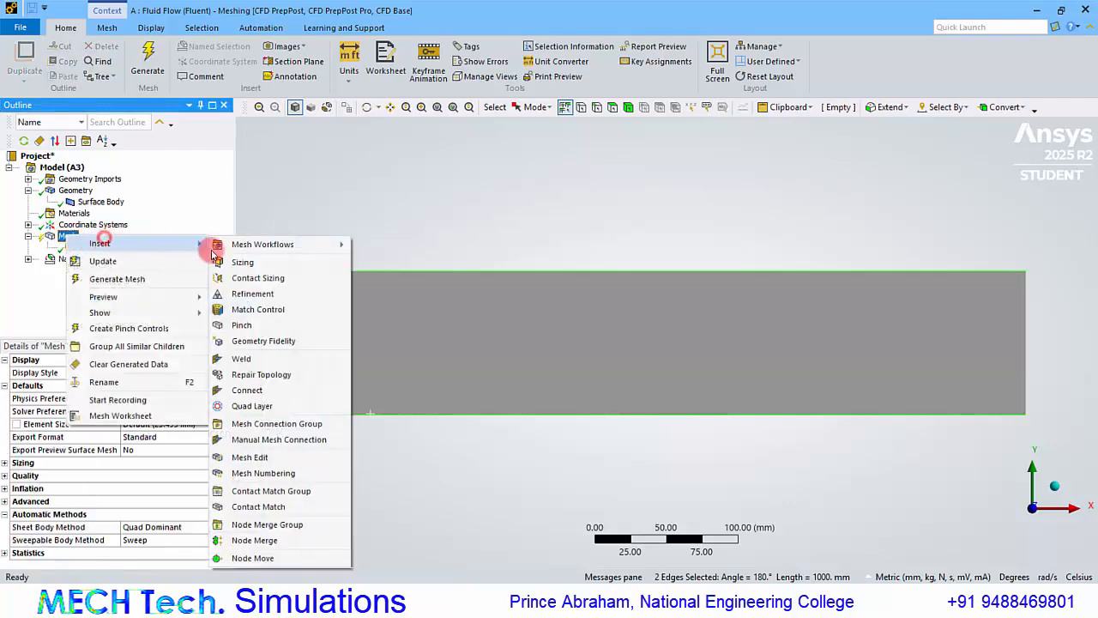
click(225, 260)
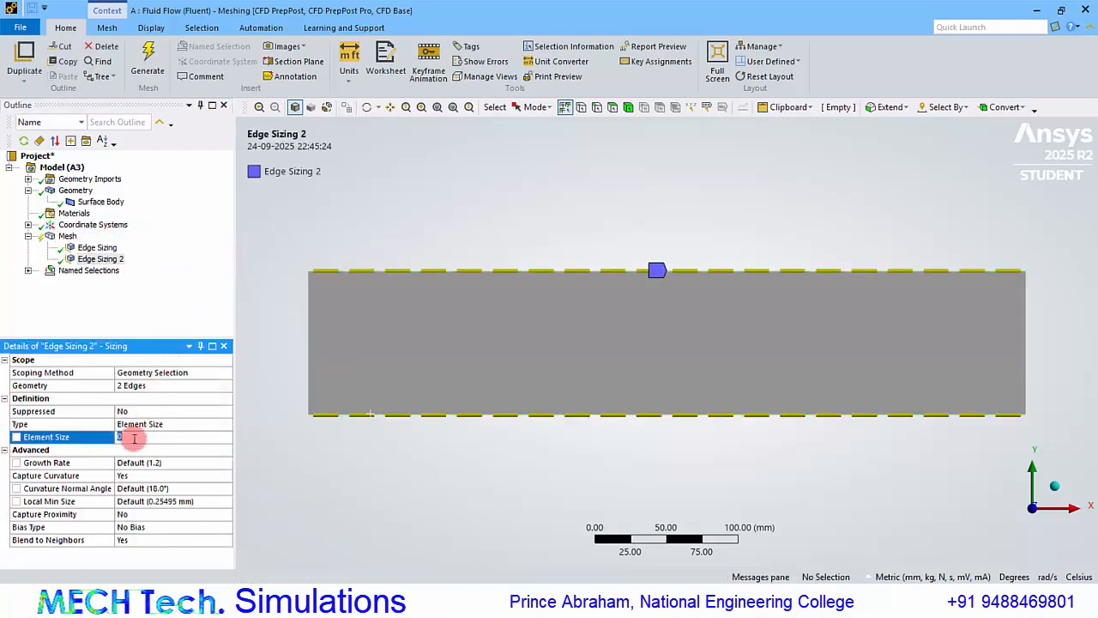
text(2.0)
key(Return)
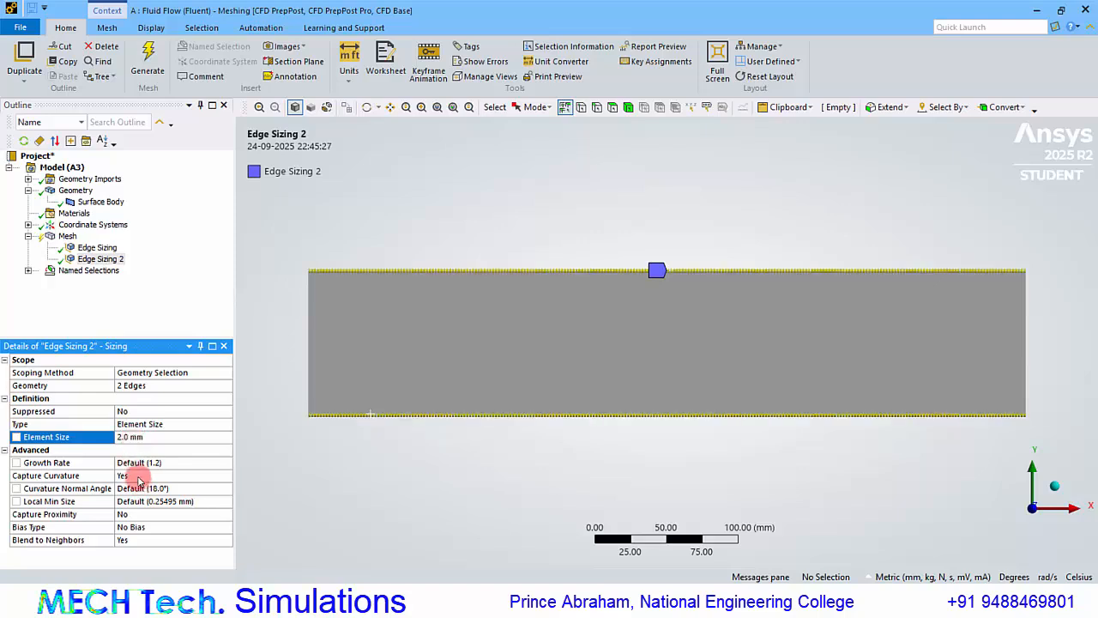
Set Capture Curvature to No and Behavior to Hard for the horizontal edges' sizing.
click(137, 479)
click(138, 477)
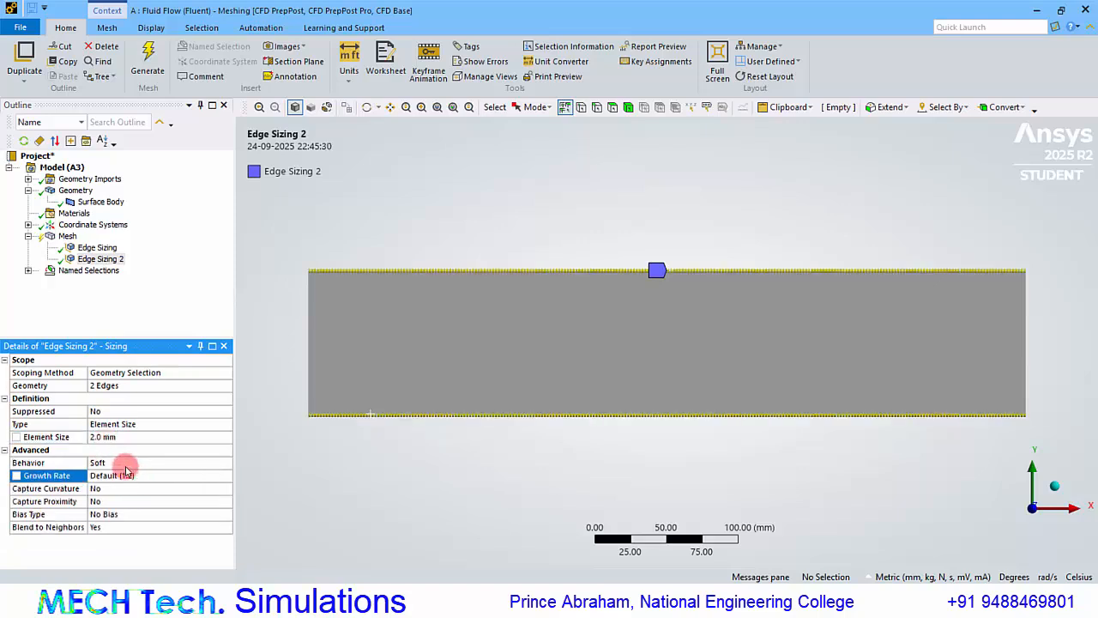
click(125, 464)
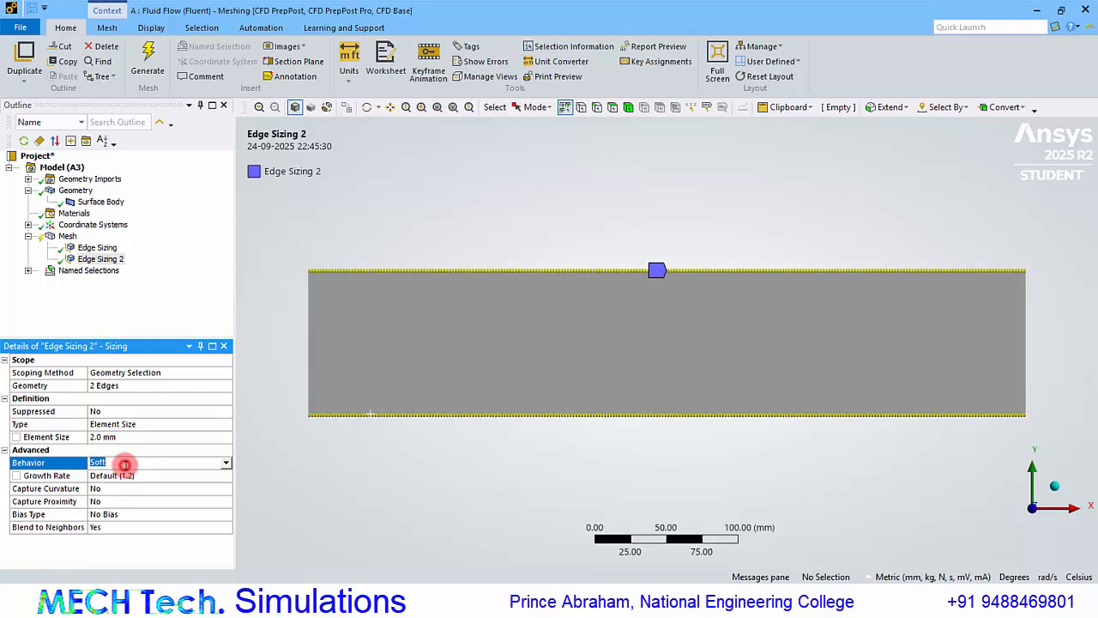
click(226, 464)
click(205, 483)
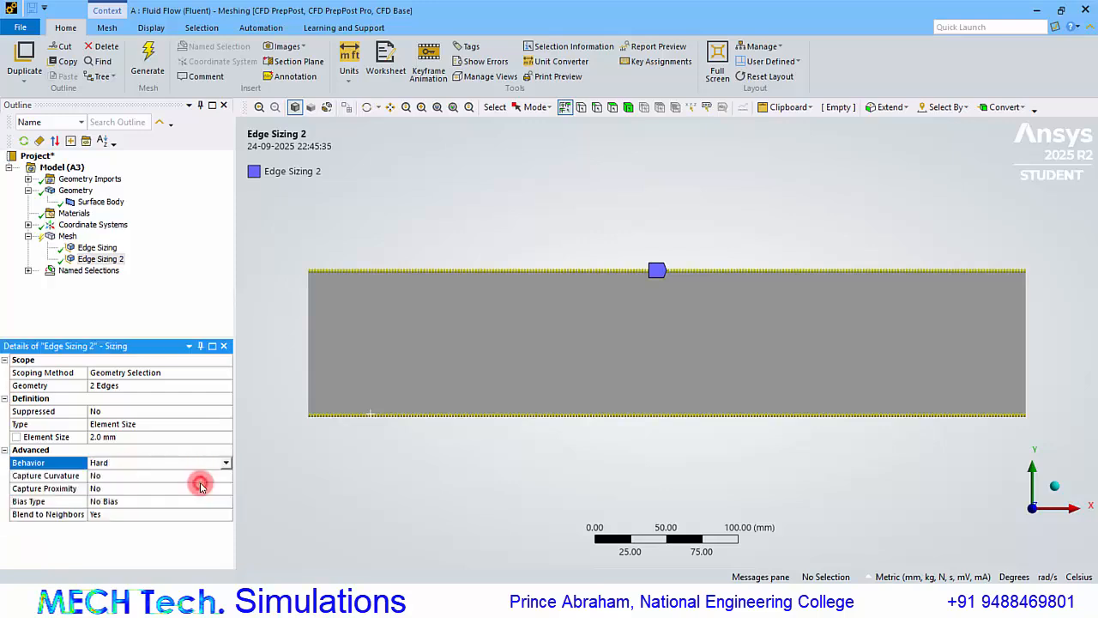
Review both edge sizings and generate the mesh from them.
click(97, 248)
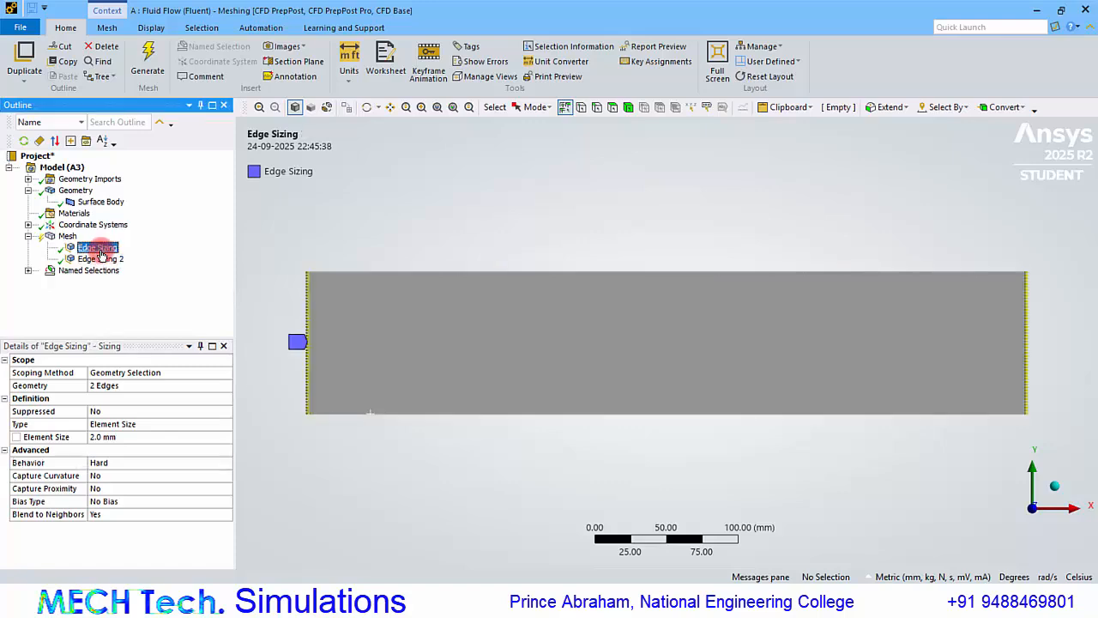
click(102, 259)
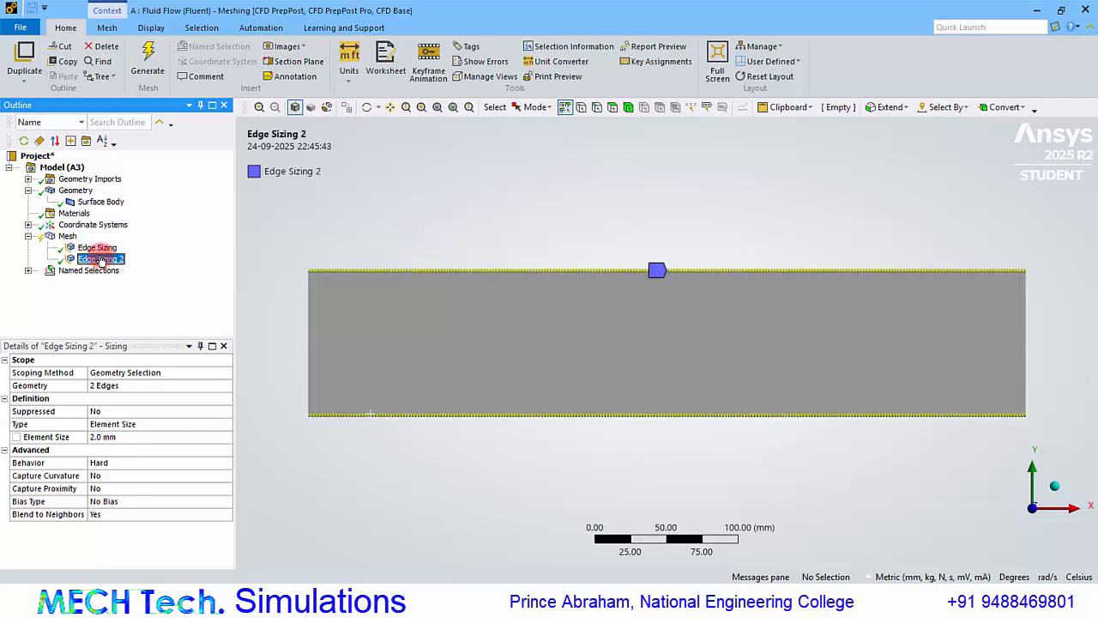
click(67, 236)
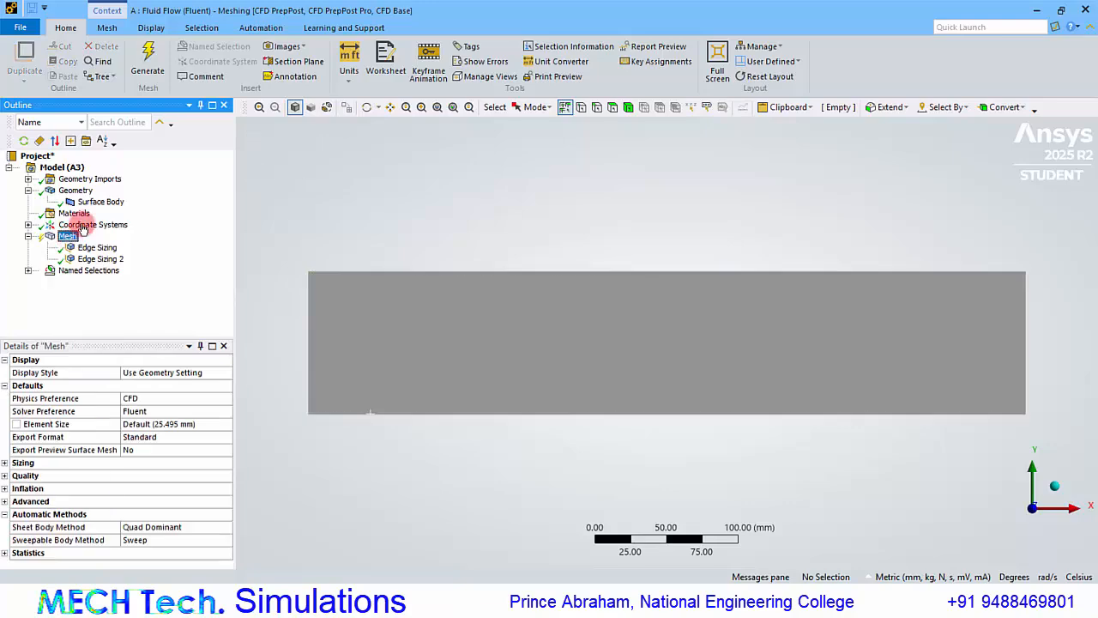
click(146, 69)
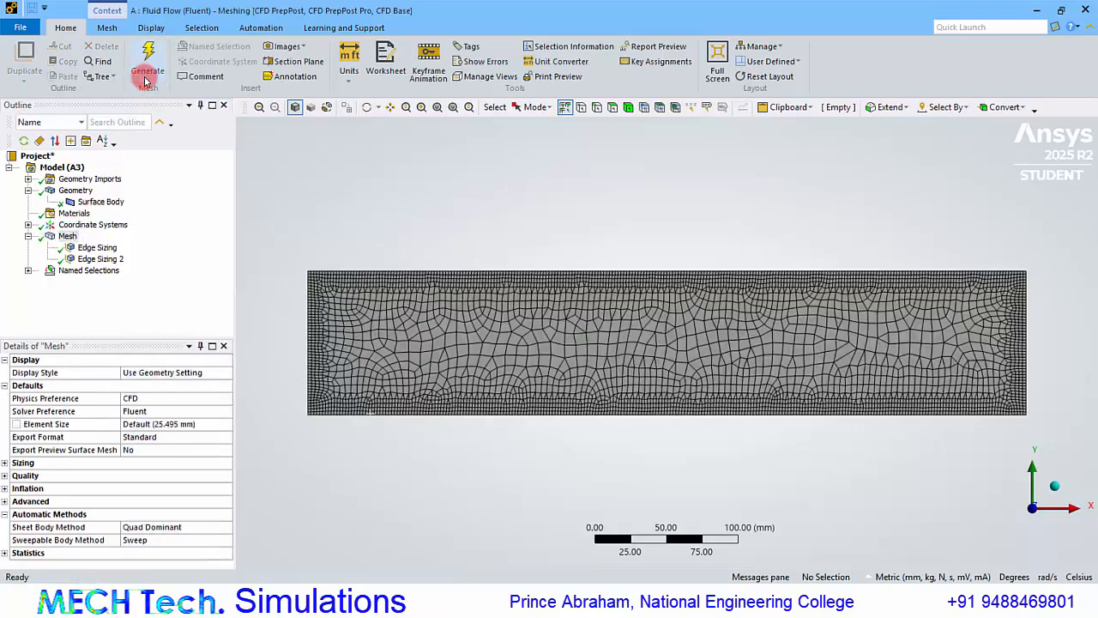
click(434, 345)
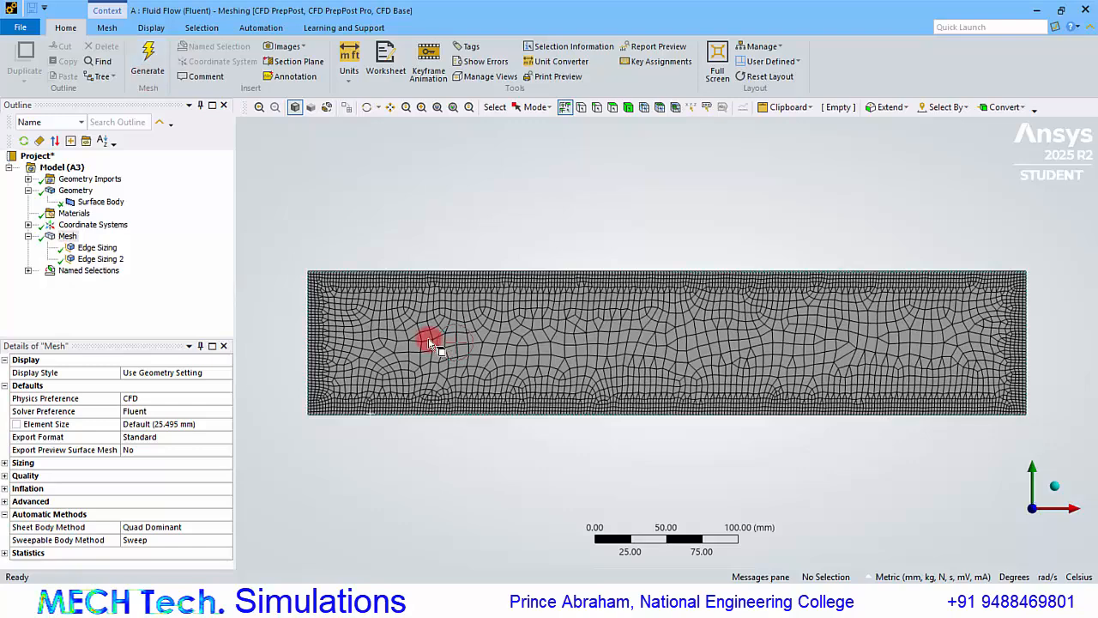
Insert a quadrilateral mapped Face Meshing control on the rectangular surface and regenerate the mesh.
right_click(68, 239)
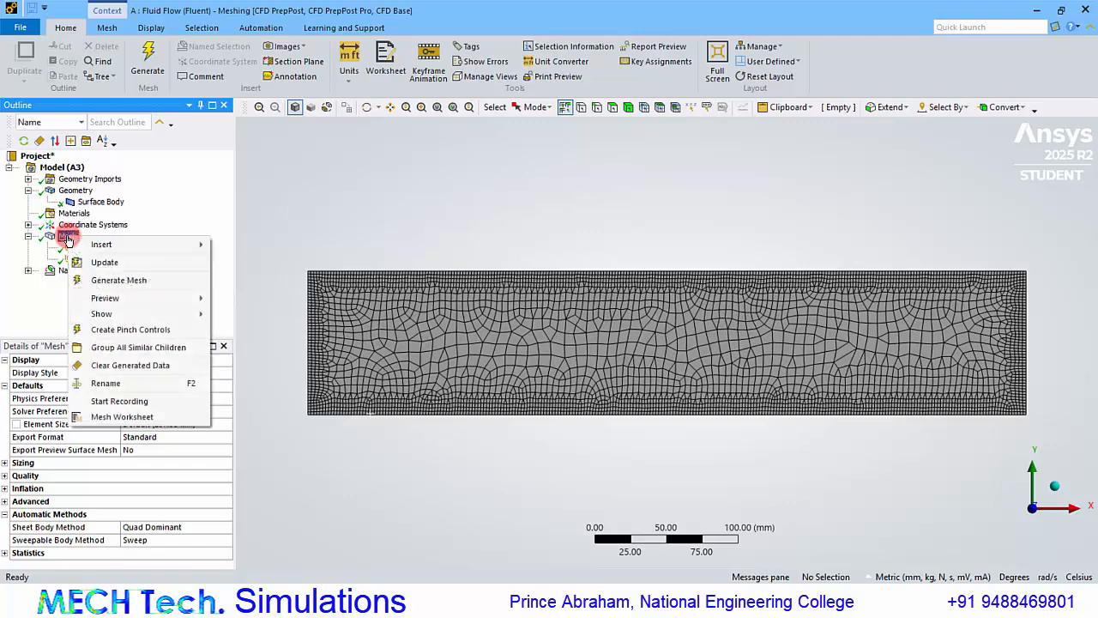
mouse_move(121, 249)
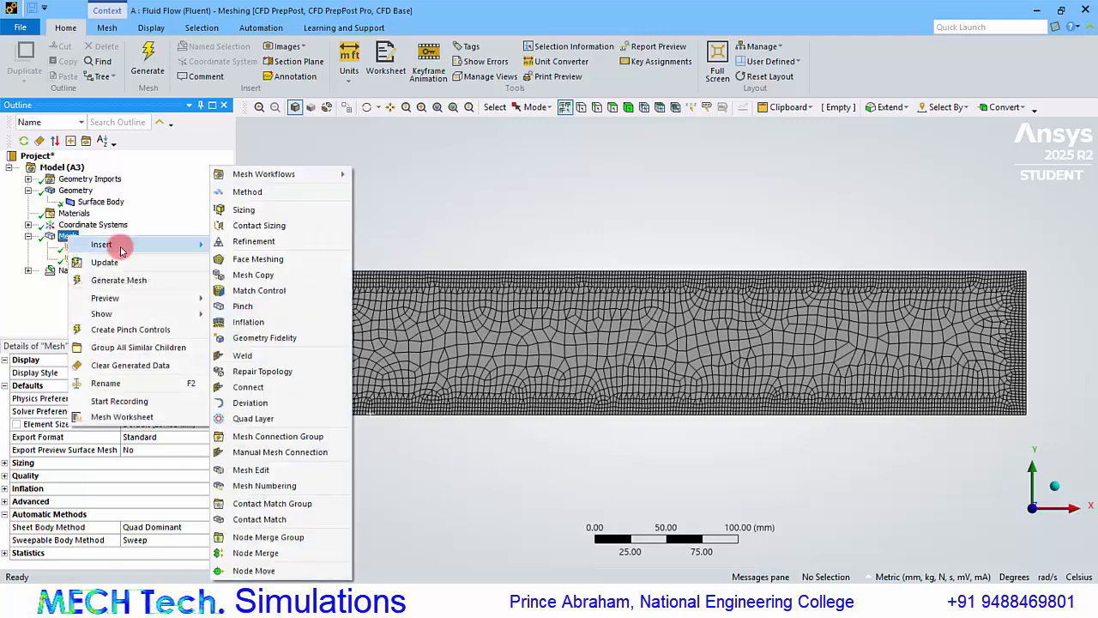
click(256, 258)
click(397, 325)
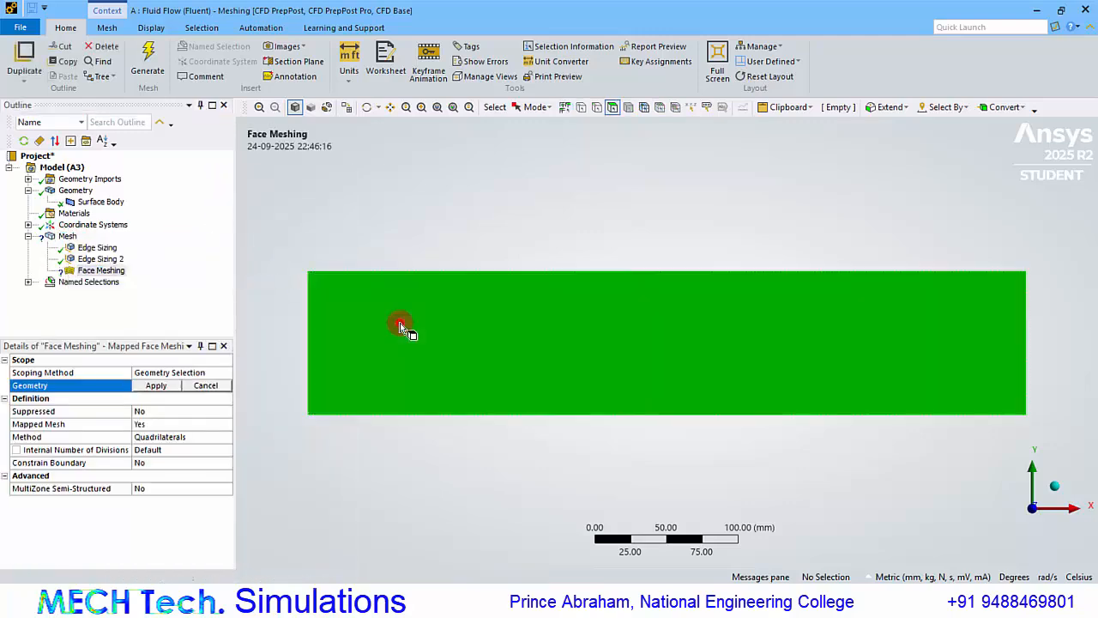
click(153, 385)
click(152, 69)
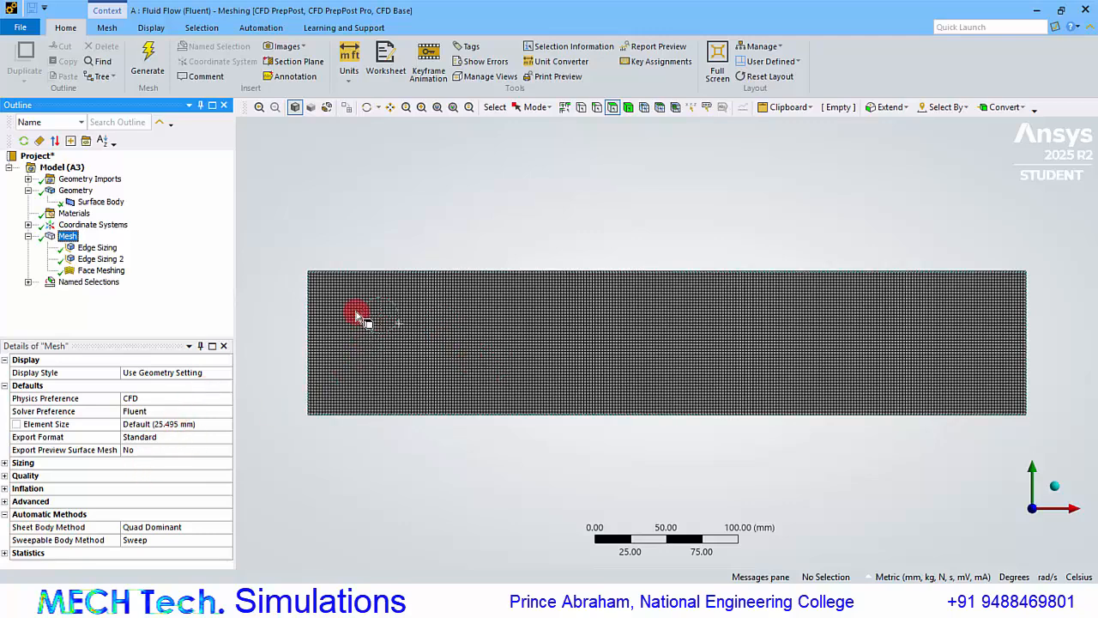
Examine the mesh cells near the surface's upper-left corner and the Aspect Ratio mesh quality metric.
right_drag(296, 259, 331, 290)
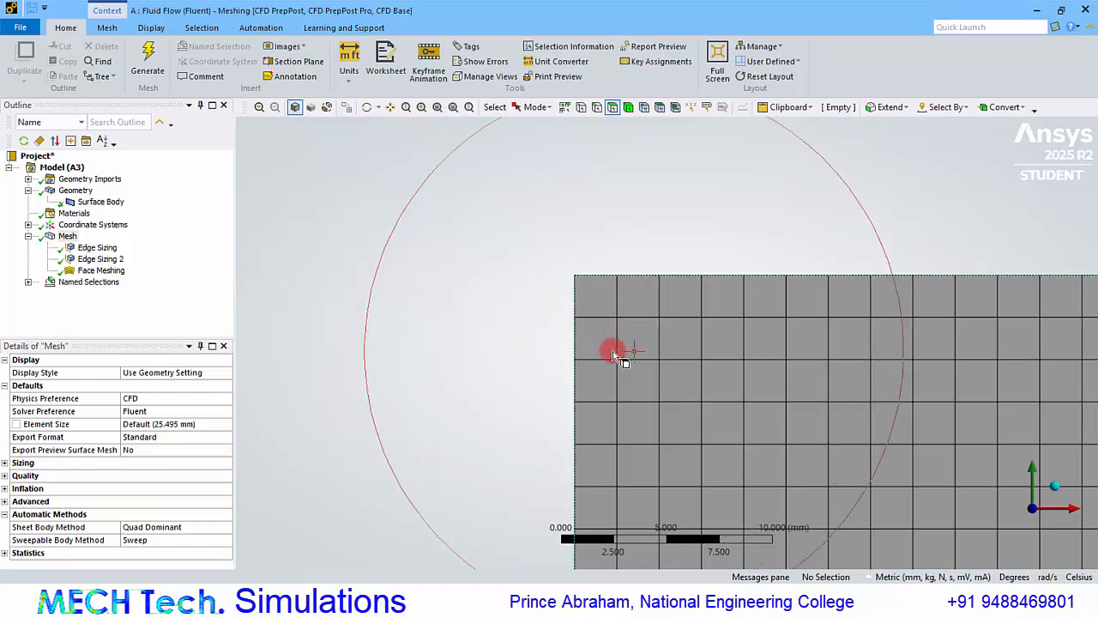
scroll(613, 352, down, 3)
scroll(613, 352, down, 3)
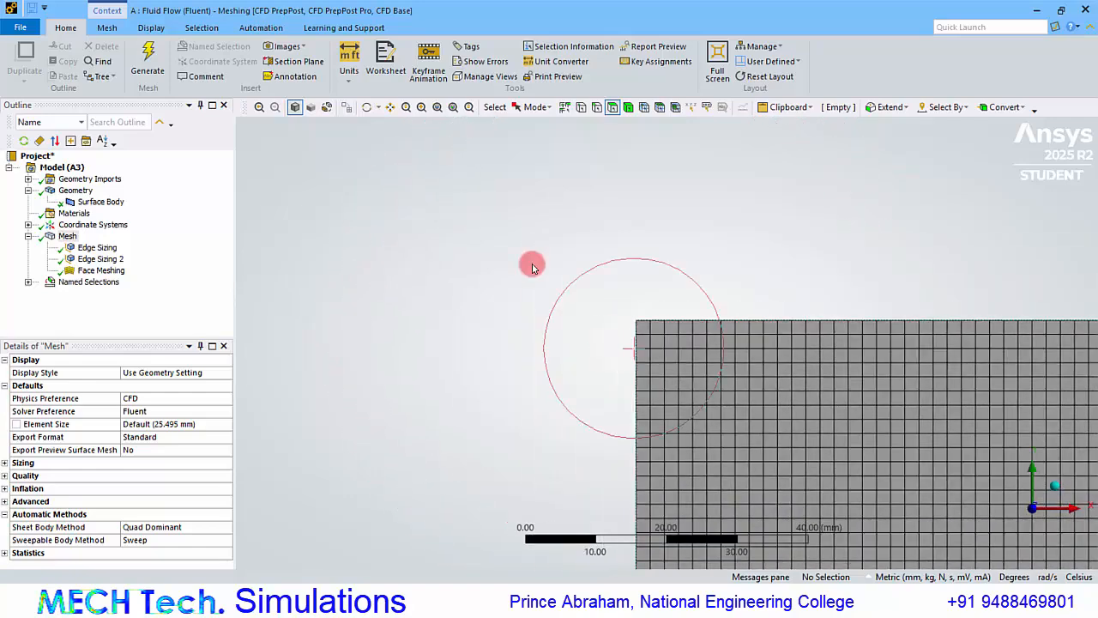
click(453, 106)
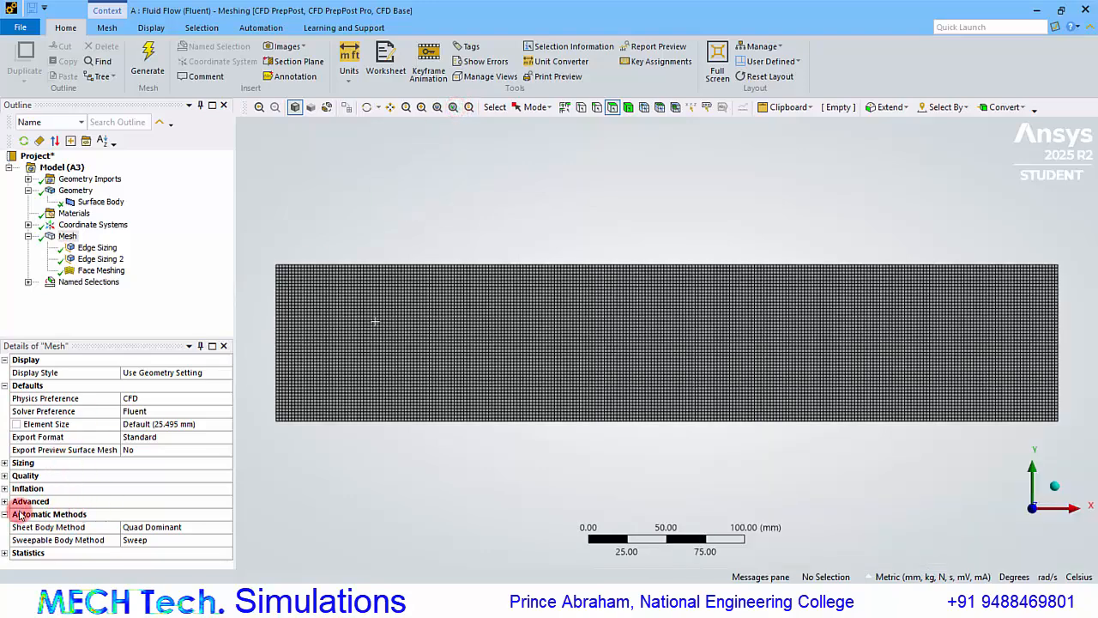
click(4, 476)
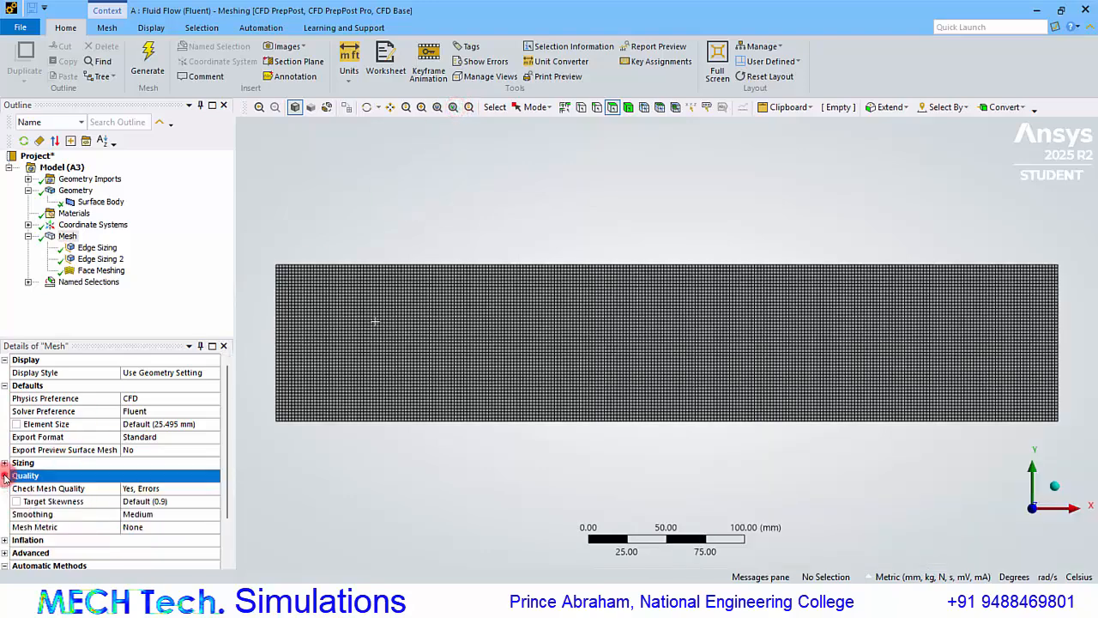
scroll(149, 514, down, 1)
click(153, 514)
click(213, 515)
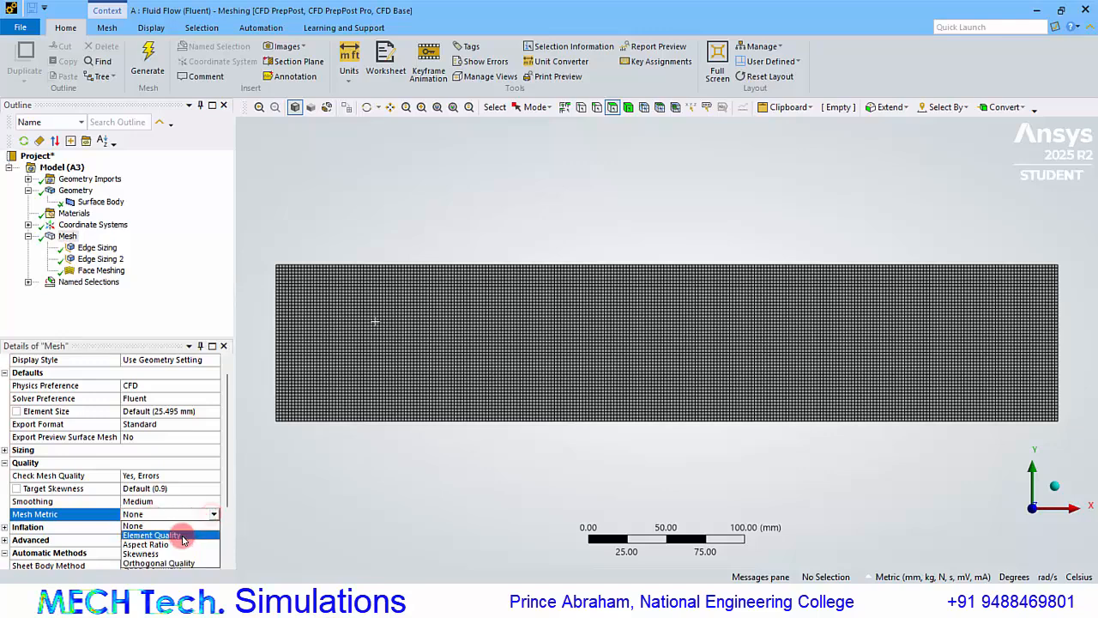
click(176, 550)
scroll(176, 525, down, 1)
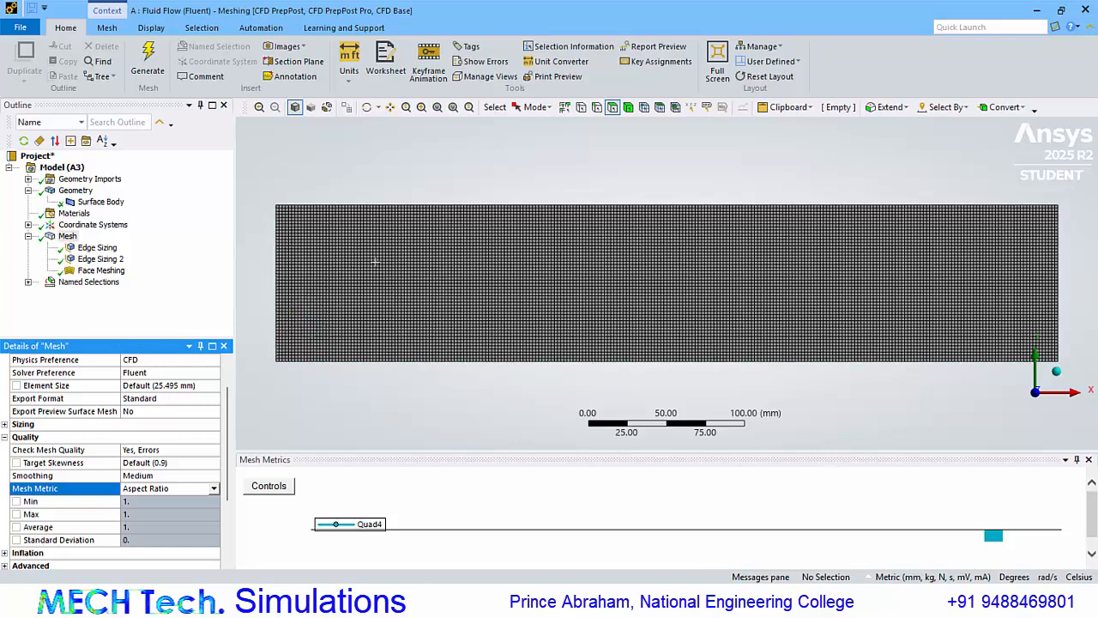
Switch to a blank Excel workbook and enter the headings "Vertical" in B1 and "Horizontal" in C1.
key(super)
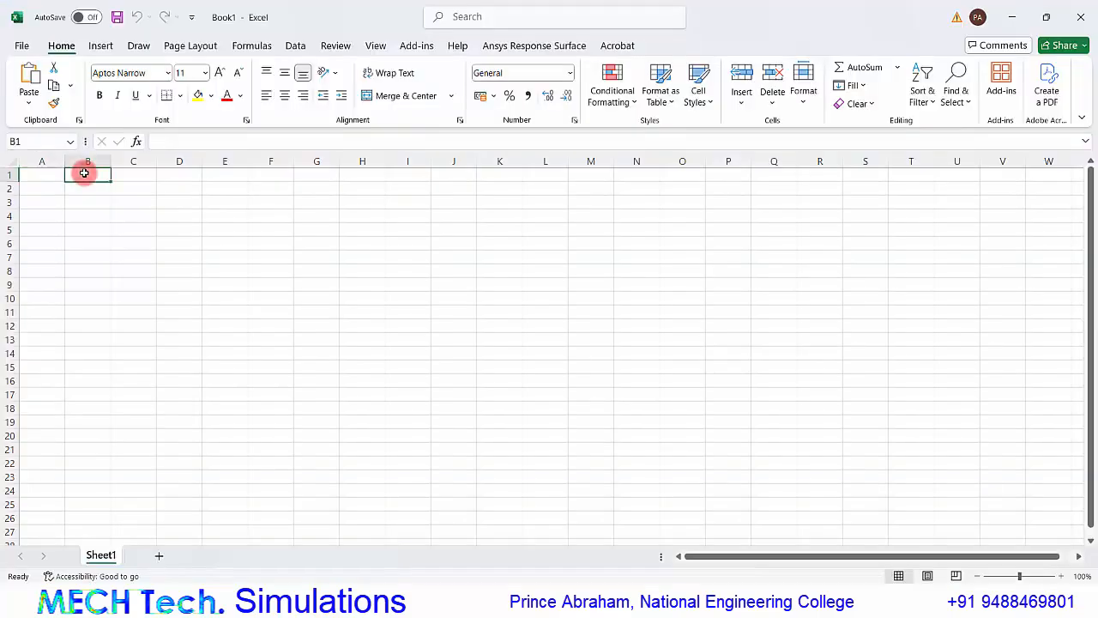
text(Vertical)
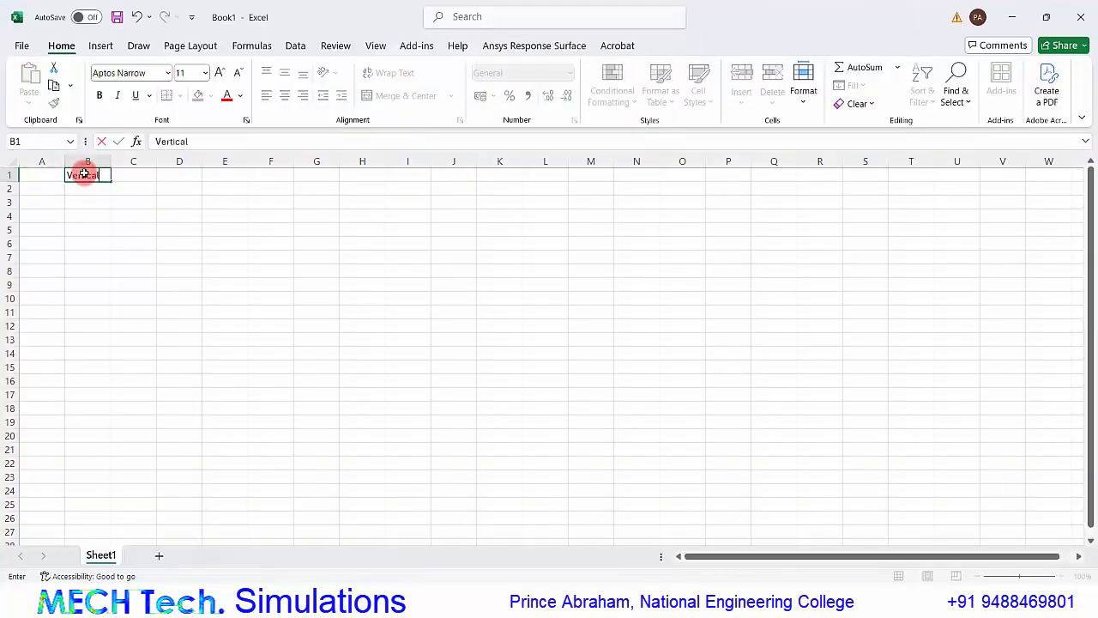
key(Tab)
text(Horizontal)
key(Return)
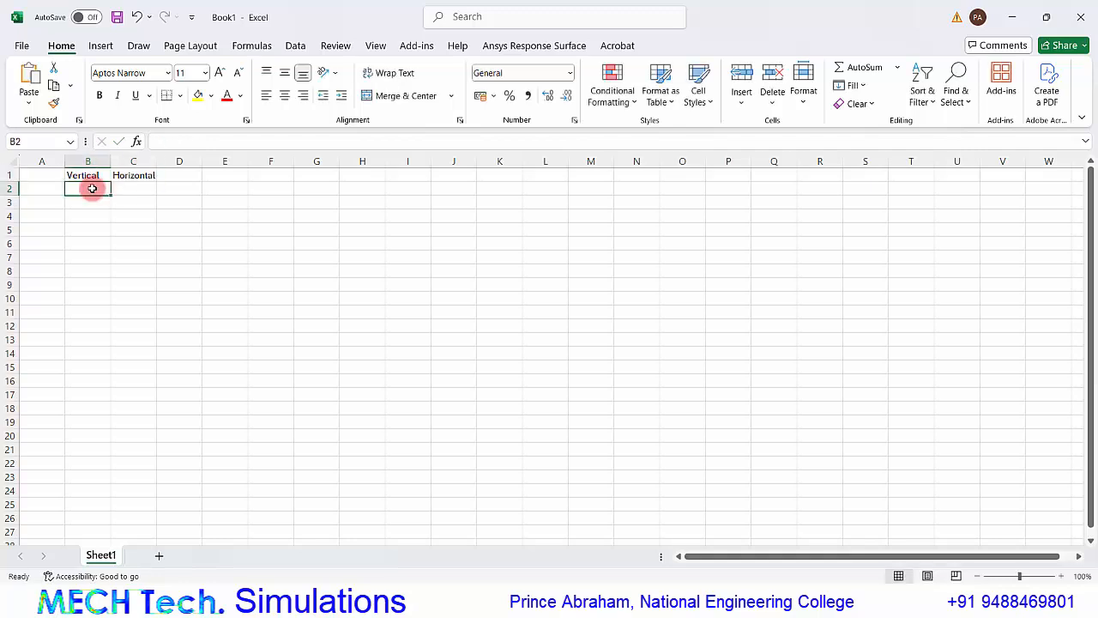
Enter 2 in B2 as the first value under the Vertical heading.
text(2)
key(Return)
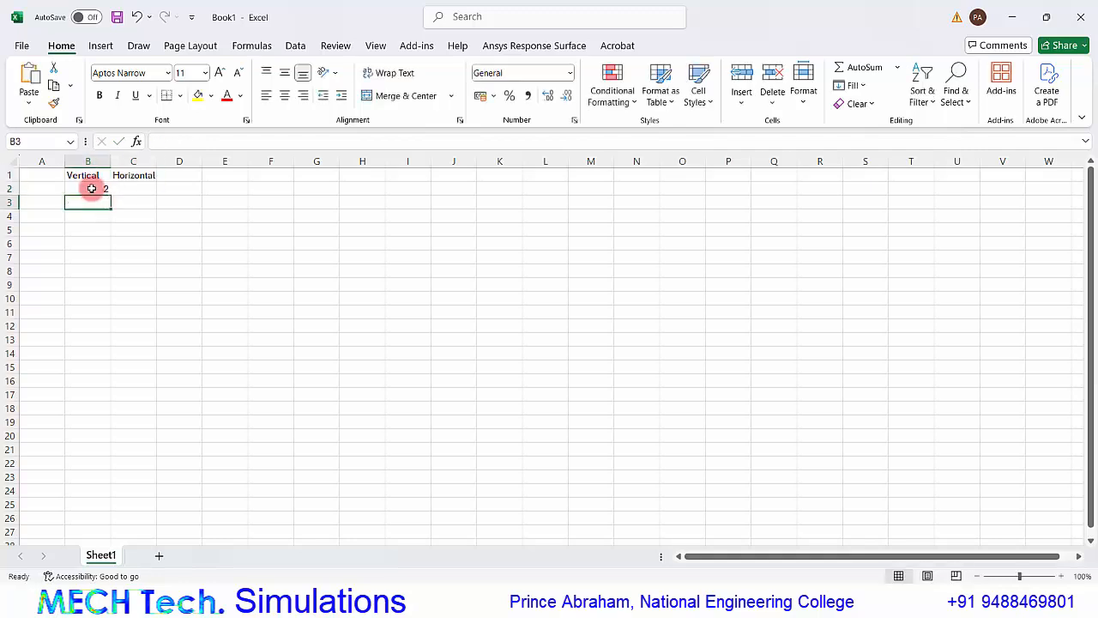
click(92, 188)
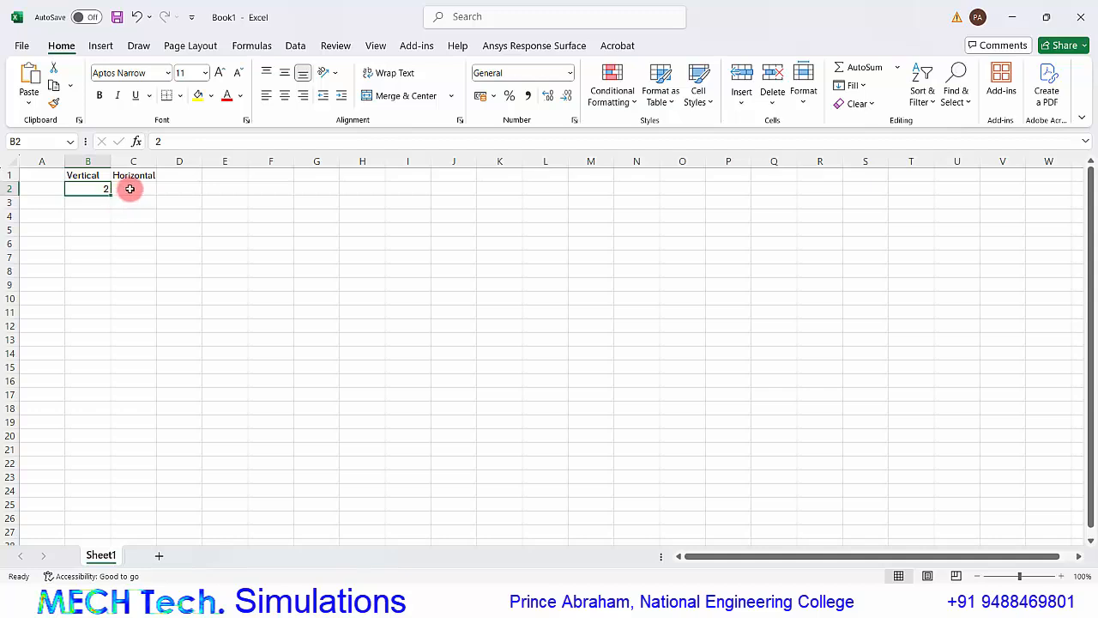
Enter 2, 4, 8, 16, 32 and 64 in C2:C7 under Horizontal and fill the value of B2 down to B7.
click(129, 189)
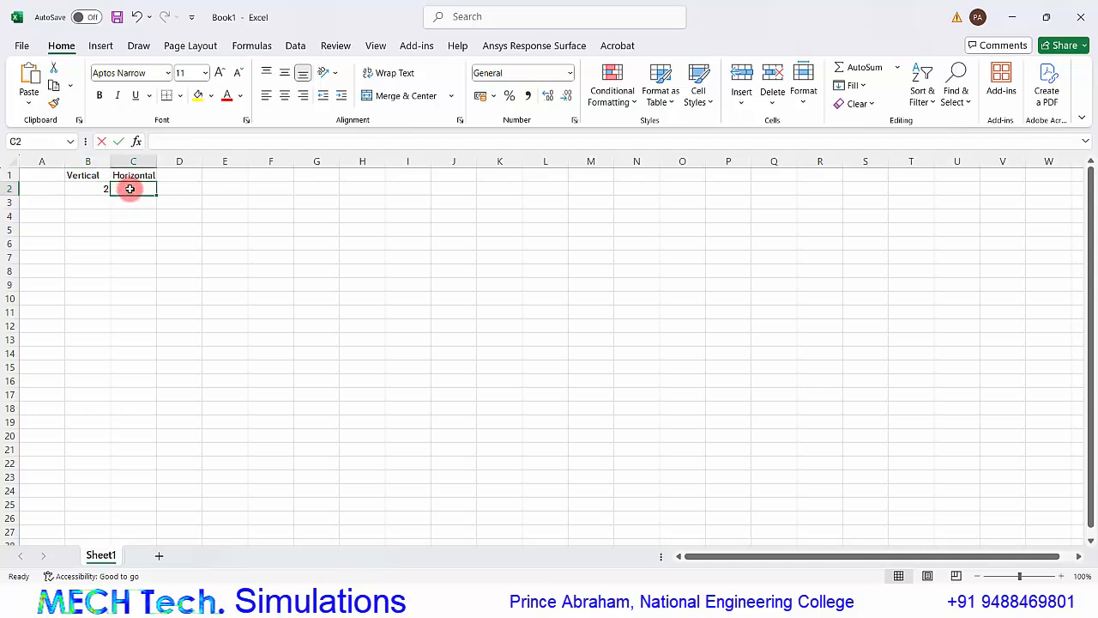
text(2)
key(Return)
text(4)
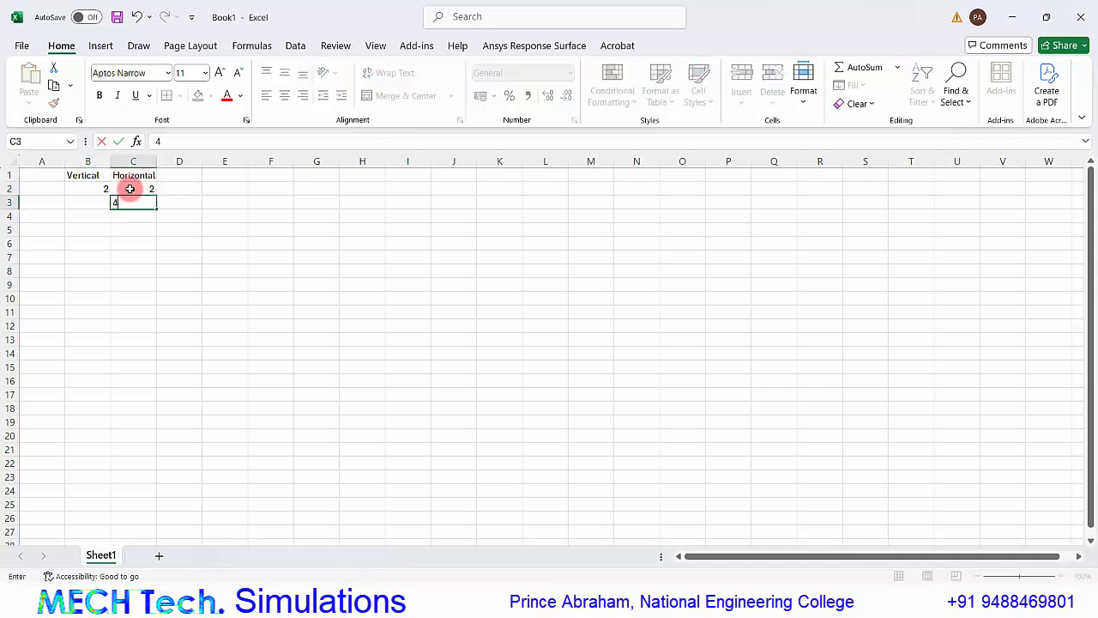
key(Return)
text(8)
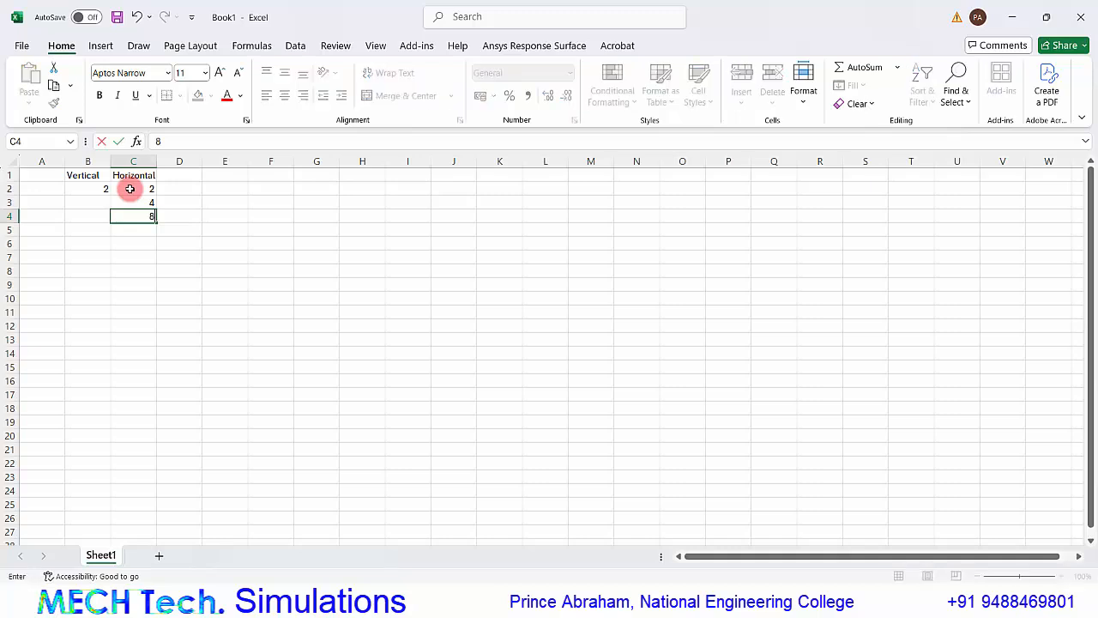
key(Return)
text(16)
key(Return)
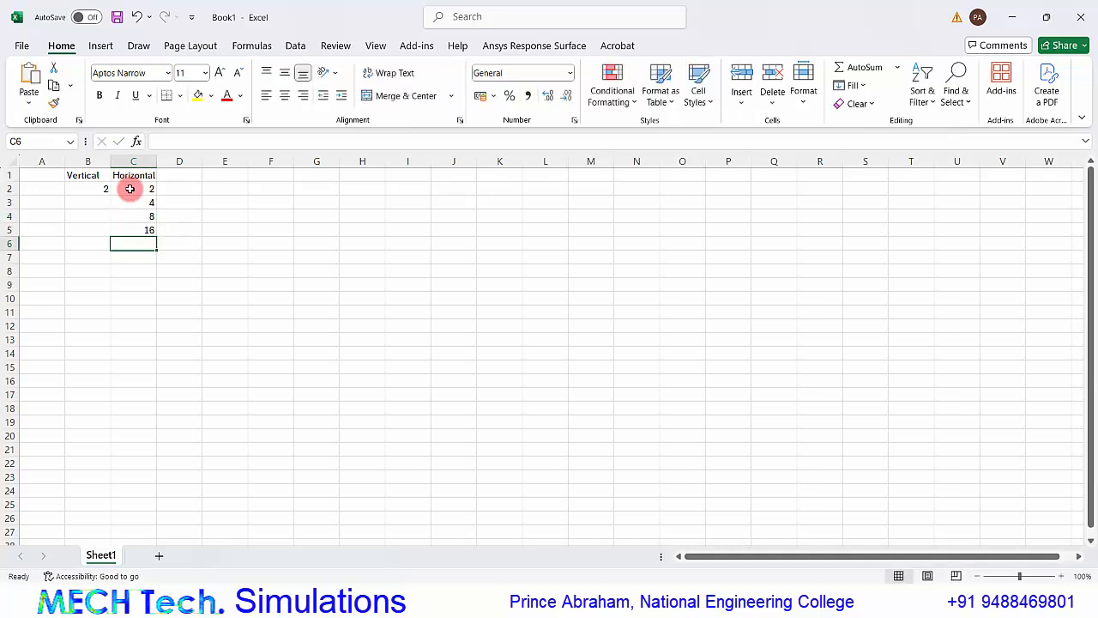
text(32)
key(Return)
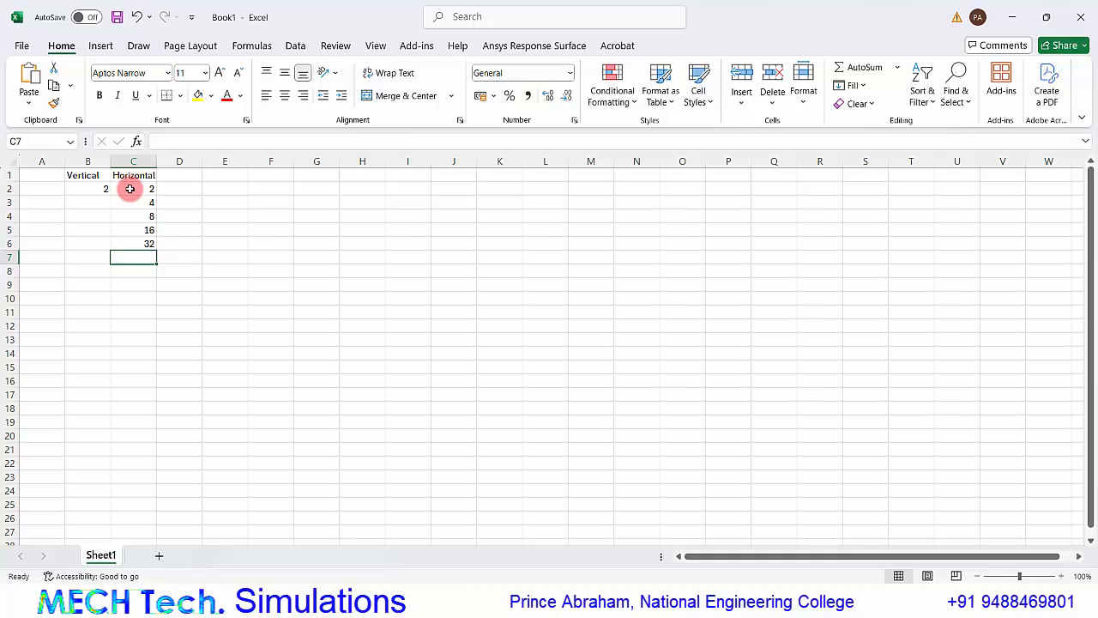
text(64)
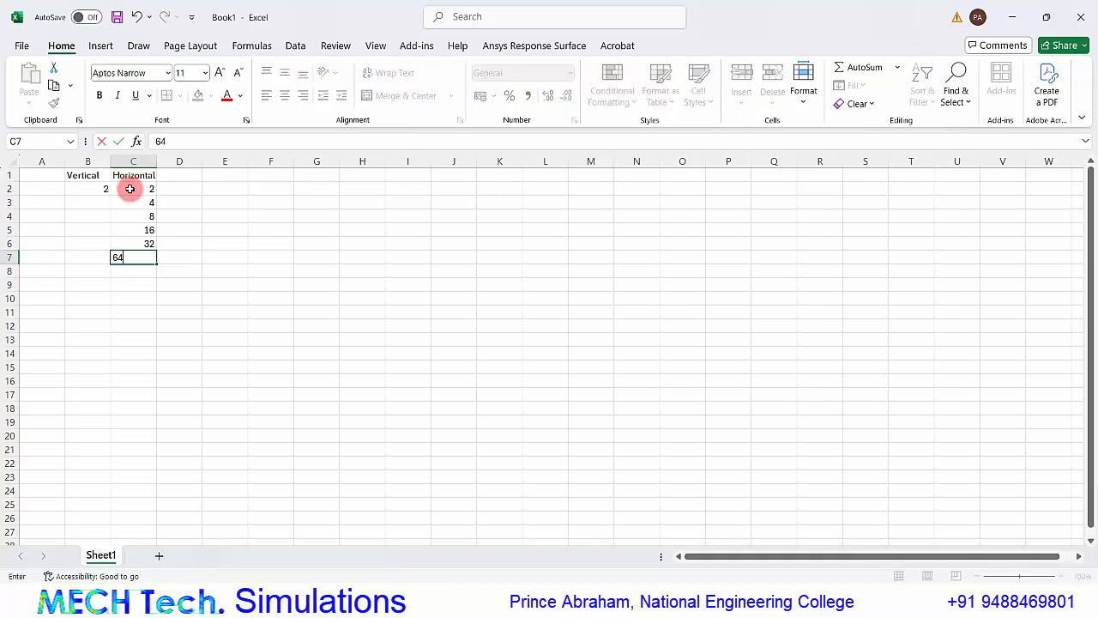
key(Return)
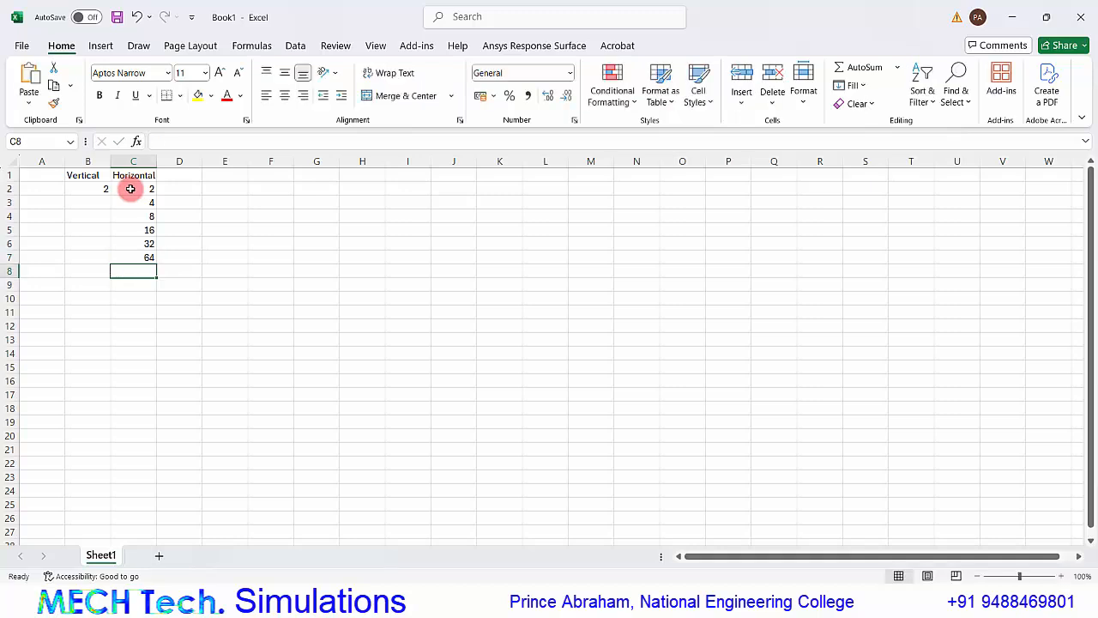
click(102, 191)
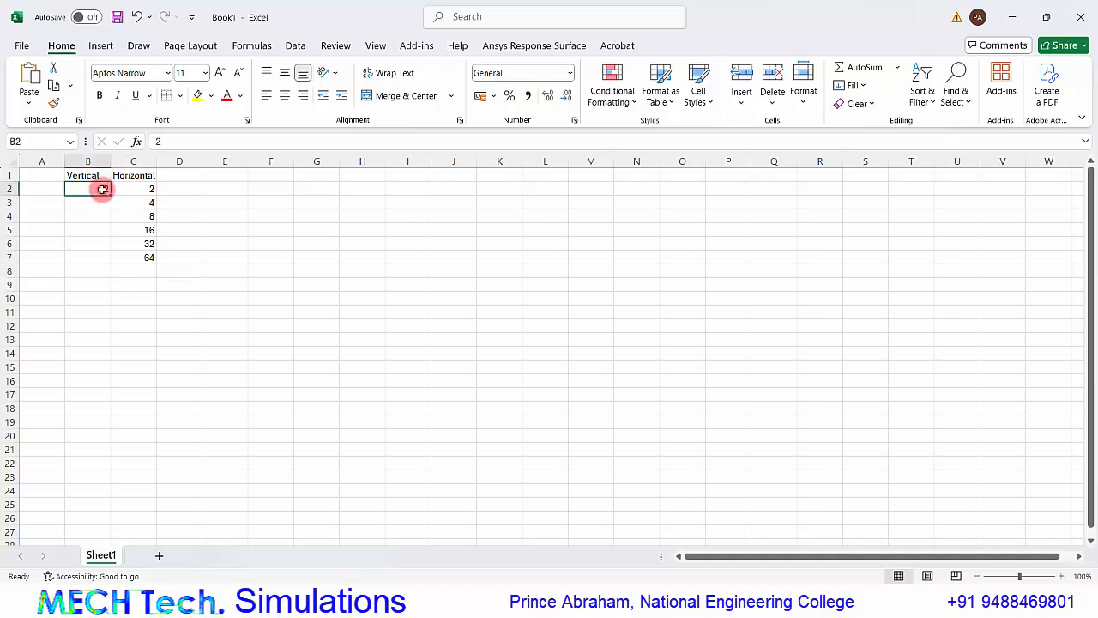
drag(109, 195, 108, 267)
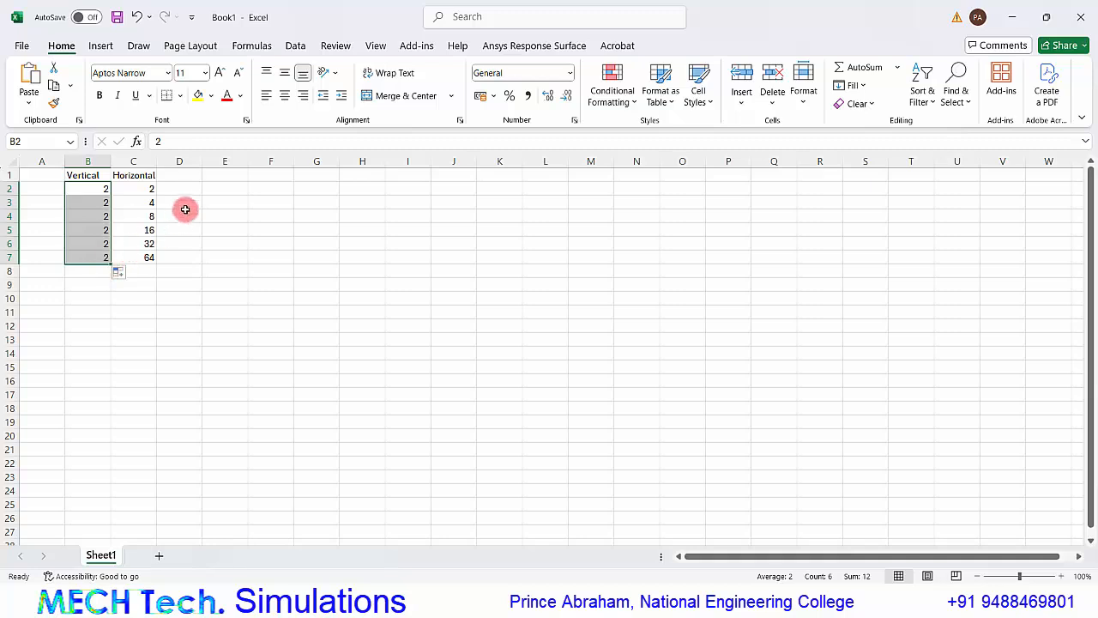
Add the heading "Aspect Ratio" in D1 and widen column D slightly.
click(194, 175)
text(A)
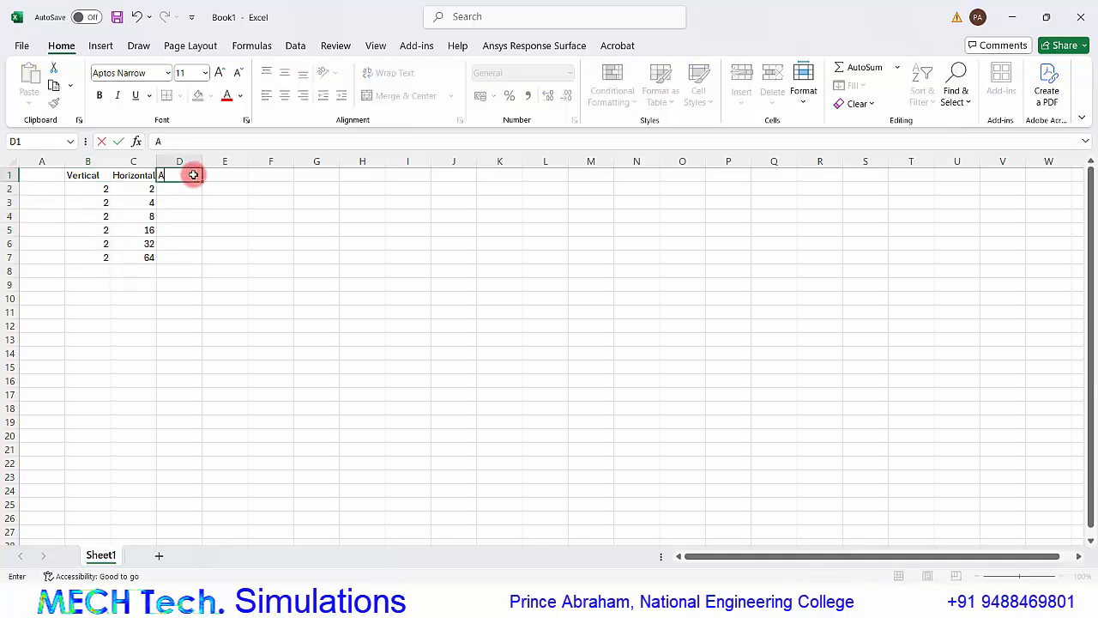
text(spect Ratio)
key(Return)
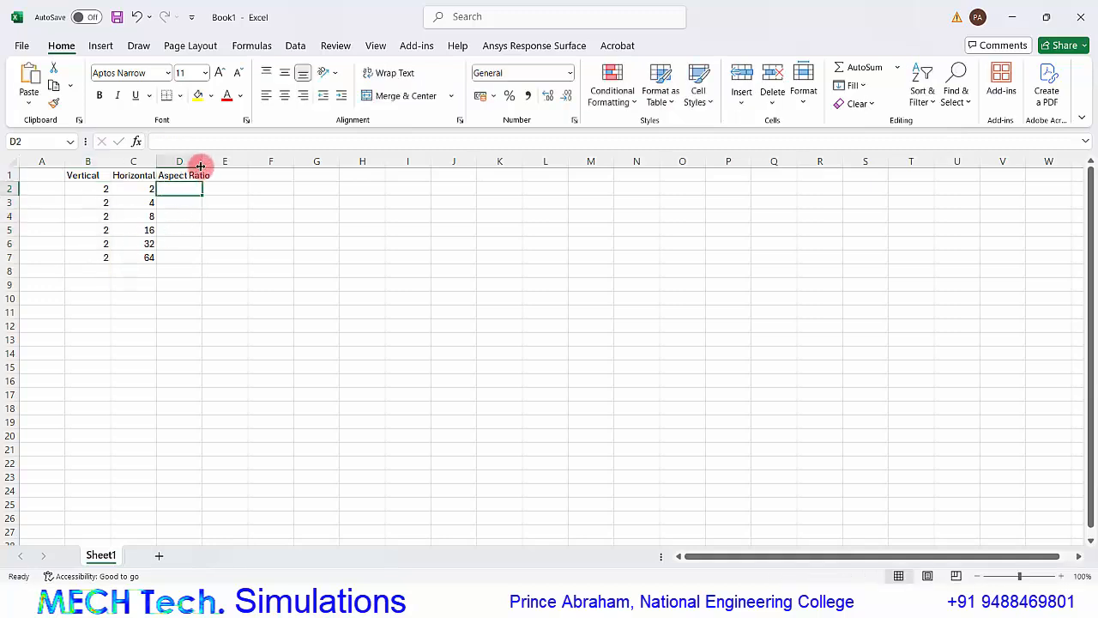
drag(202, 163, 208, 165)
Calculate the aspect ratio in D2 with the formula =C2/B2 and fill it down to D7.
click(184, 186)
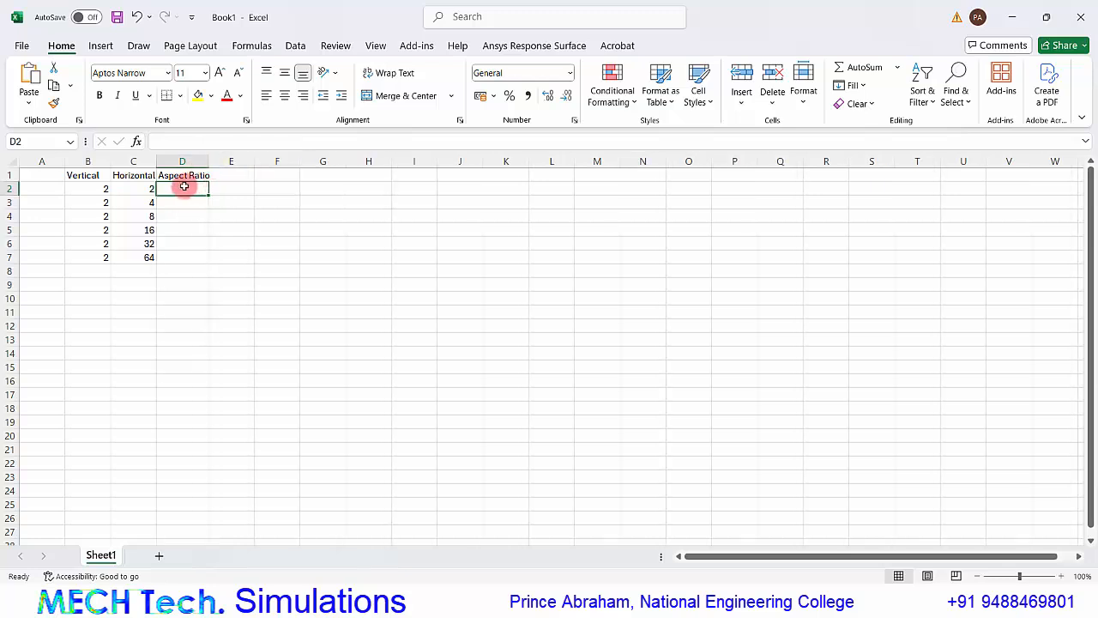
text(=)
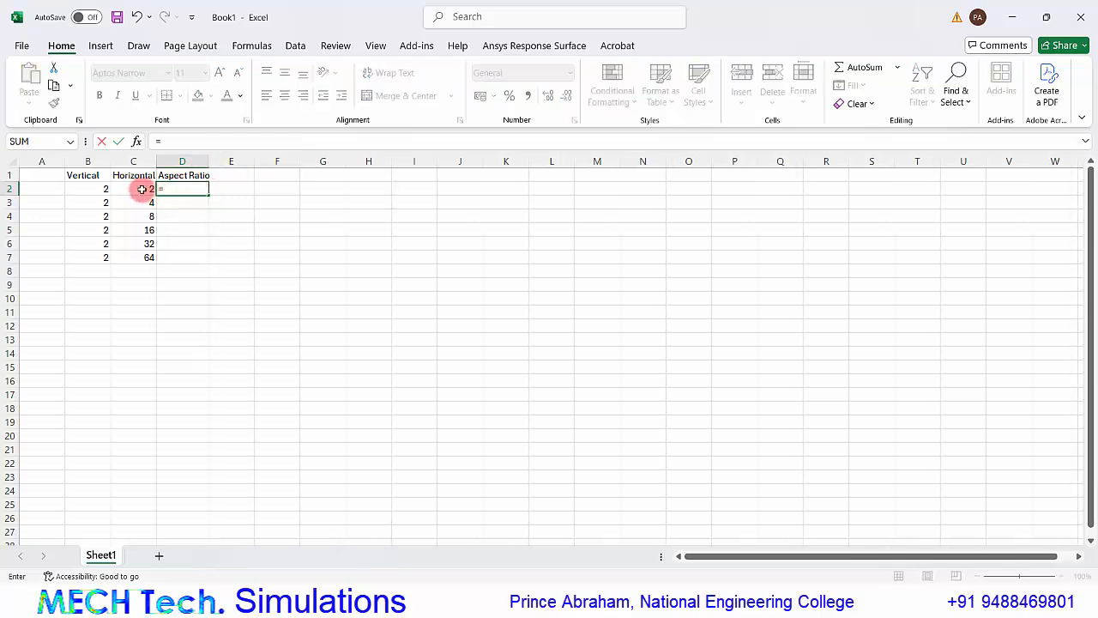
click(142, 189)
text(/)
click(104, 191)
key(Return)
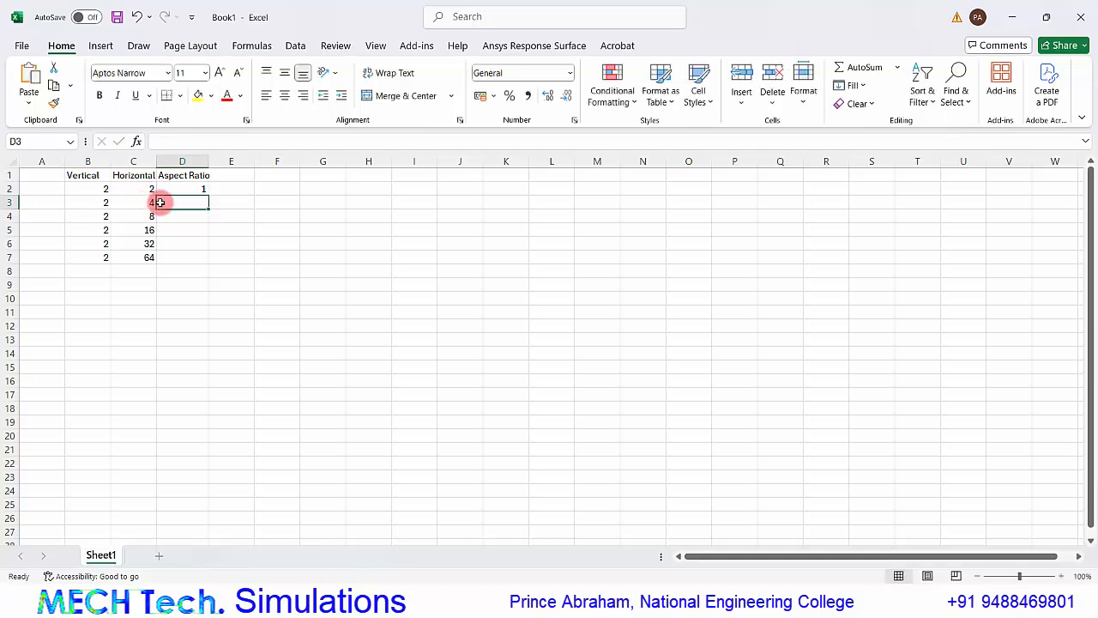
click(192, 191)
drag(207, 196, 198, 263)
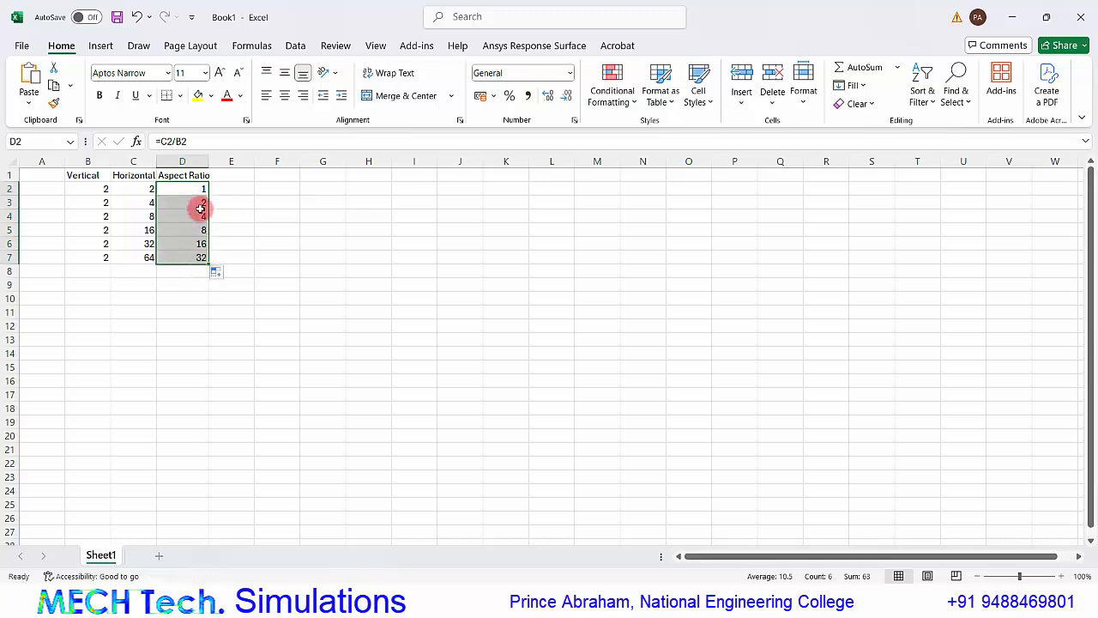
click(206, 281)
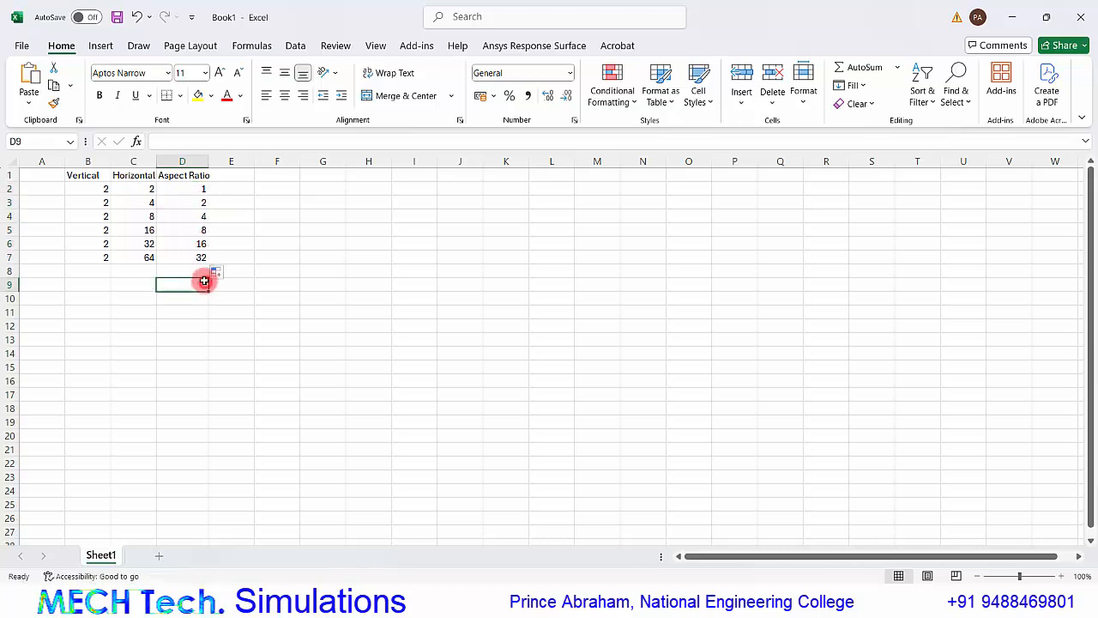
click(197, 257)
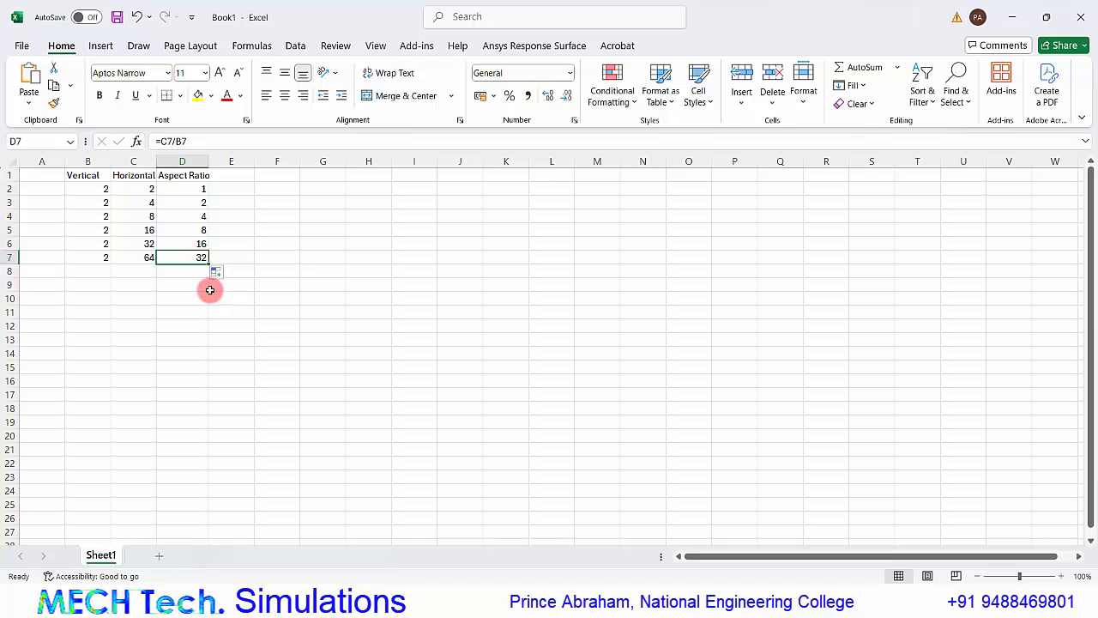
click(204, 189)
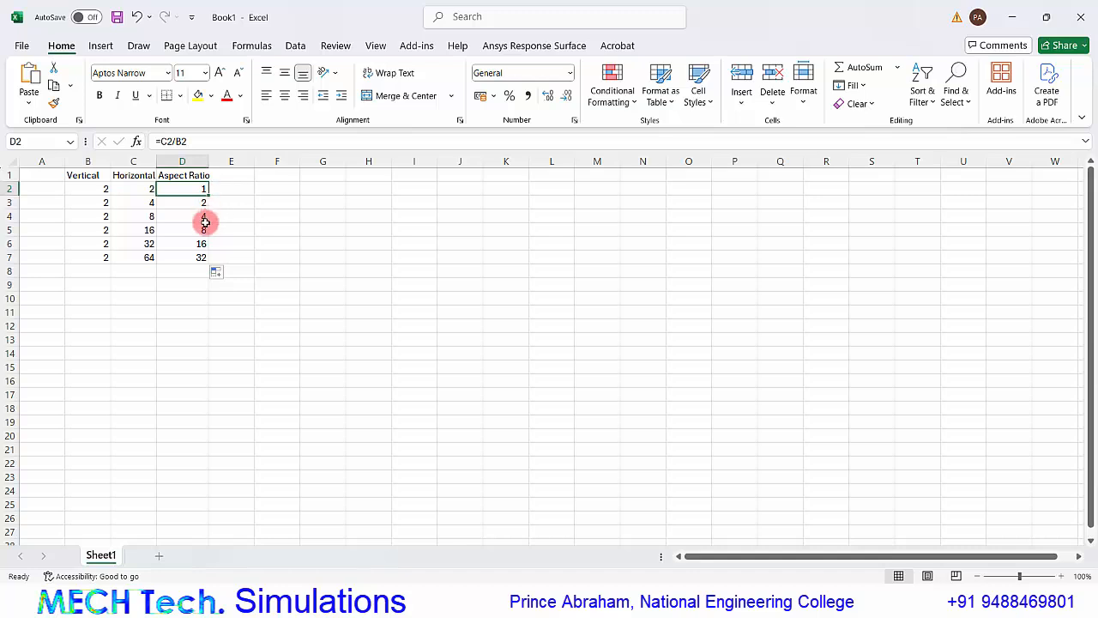
click(198, 259)
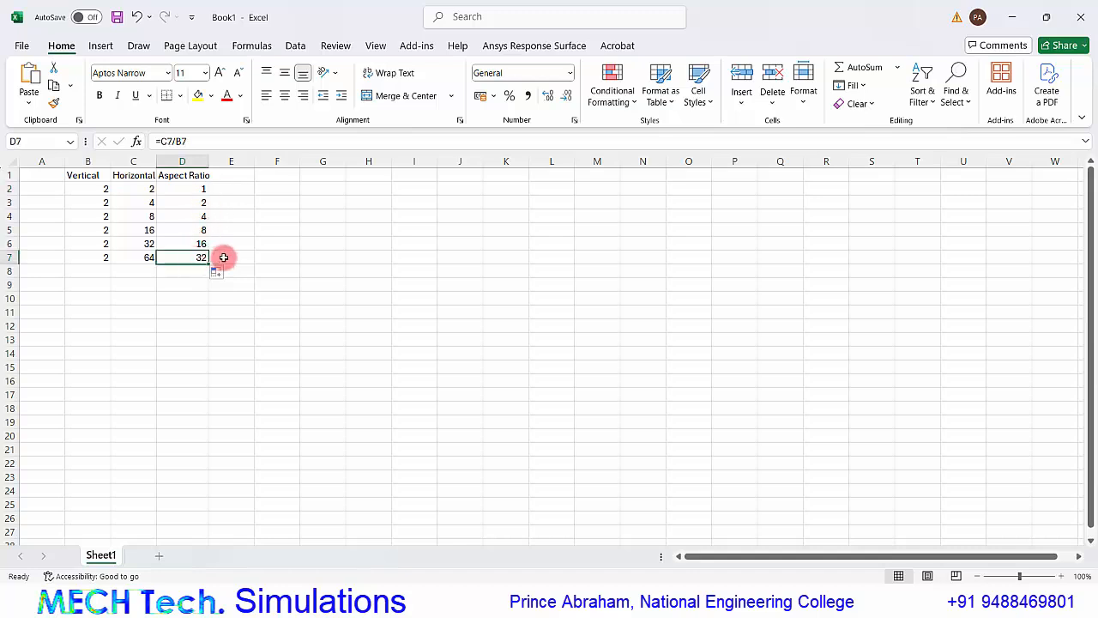
Widen column D to fit its heading, then add "No. of Iterations" in E1 and autofit column E.
drag(209, 161, 213, 161)
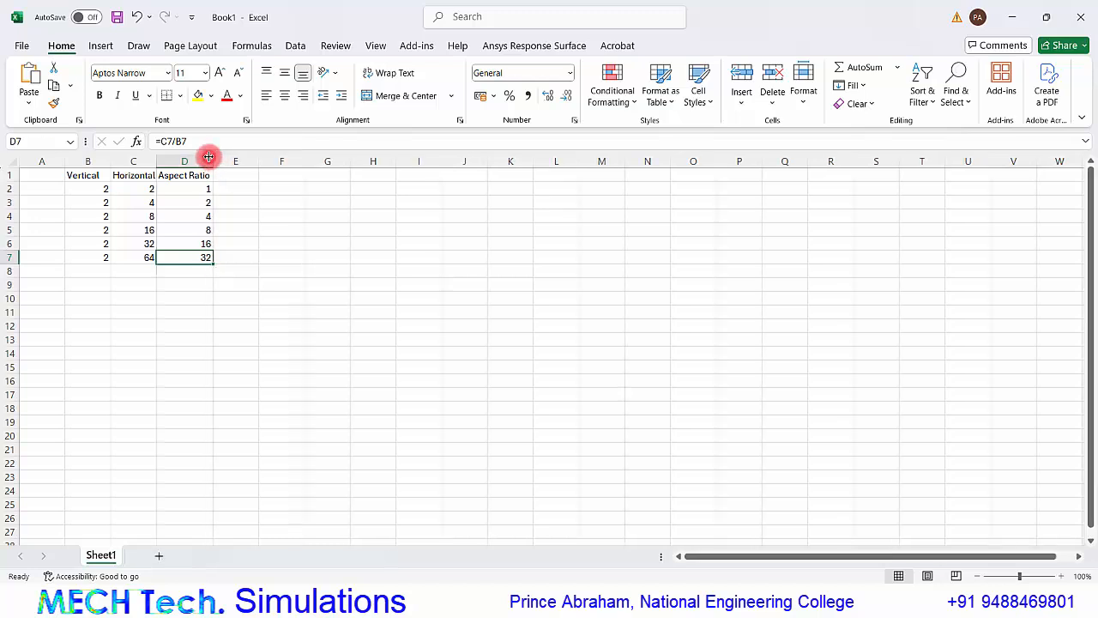
click(252, 173)
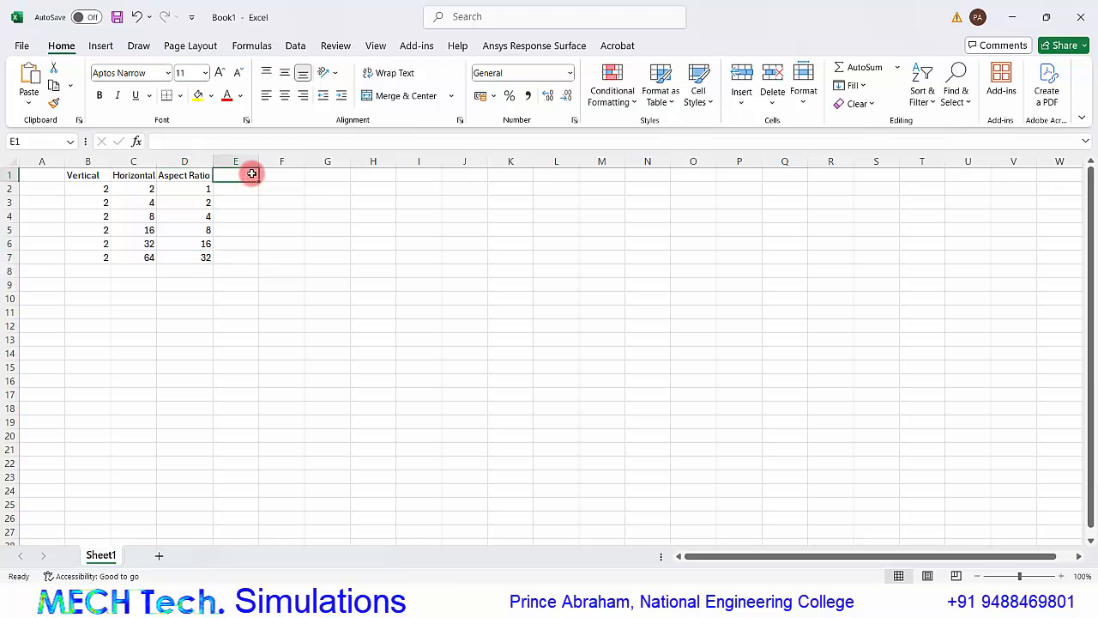
text(INo. of Iterations)
key(Return)
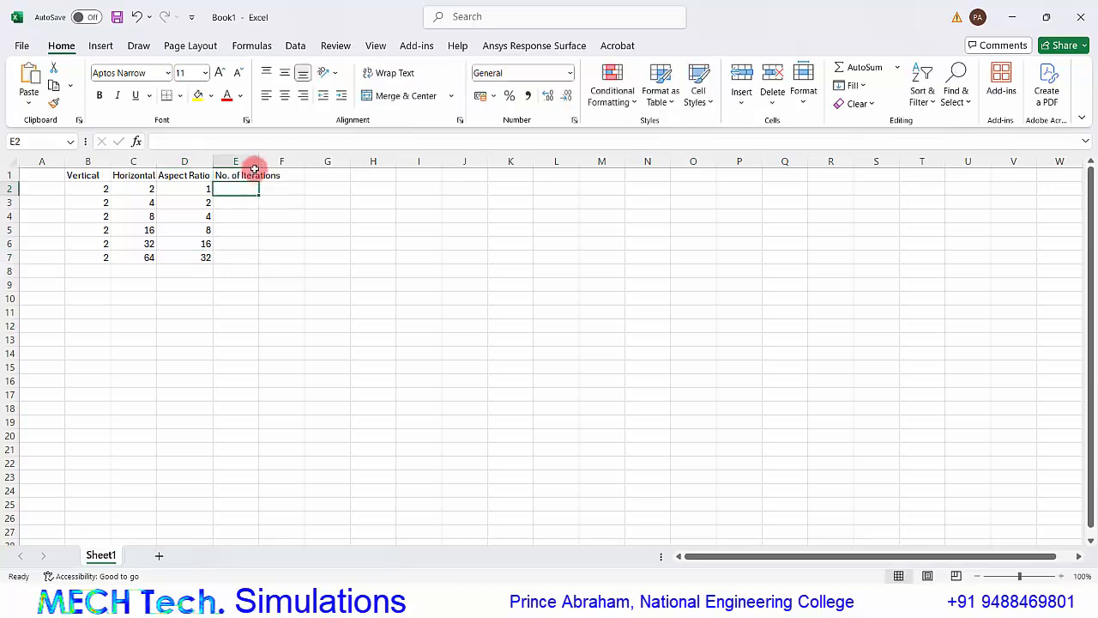
double_click(258, 161)
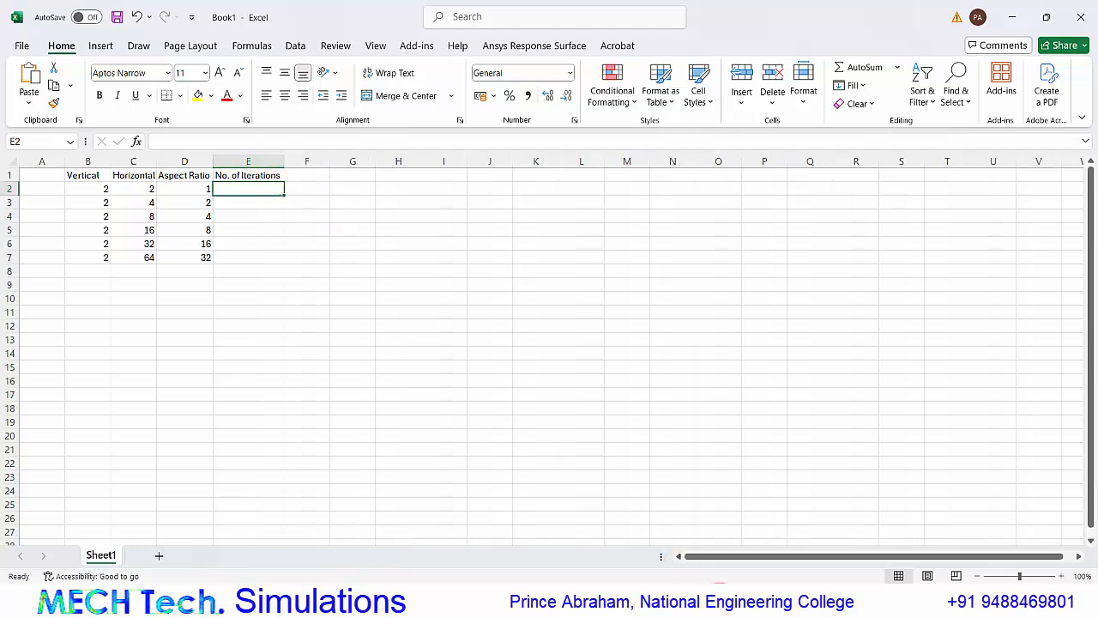
Switch back to Ansys Meshing, close it, and update the Mesh cell of the Fluid Flow (Fluent) system in Workbench.
click(719, 594)
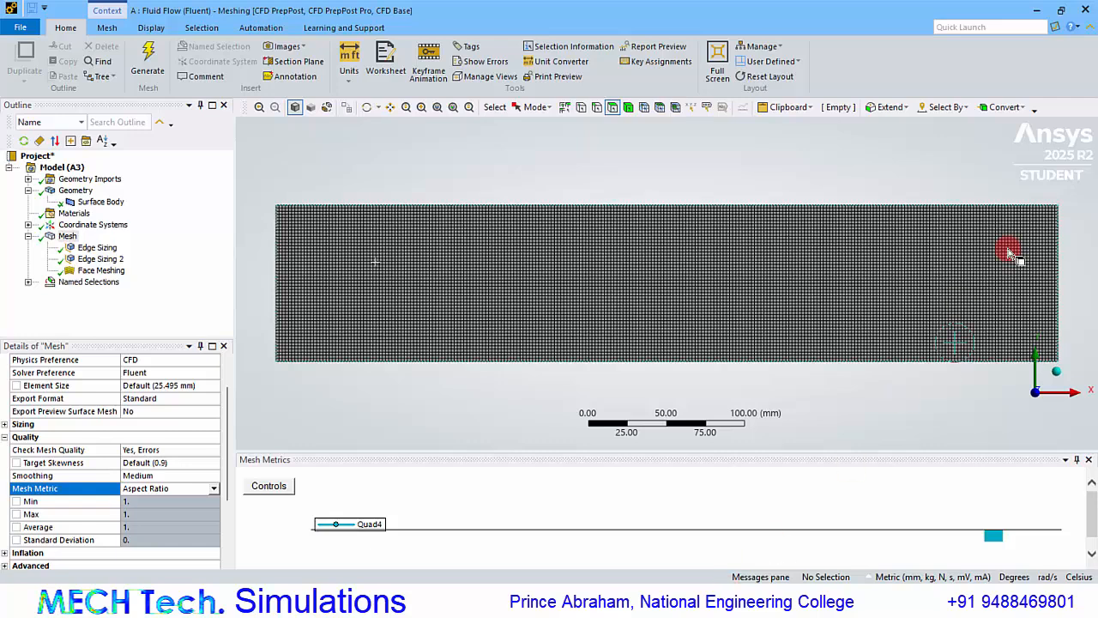
click(1086, 12)
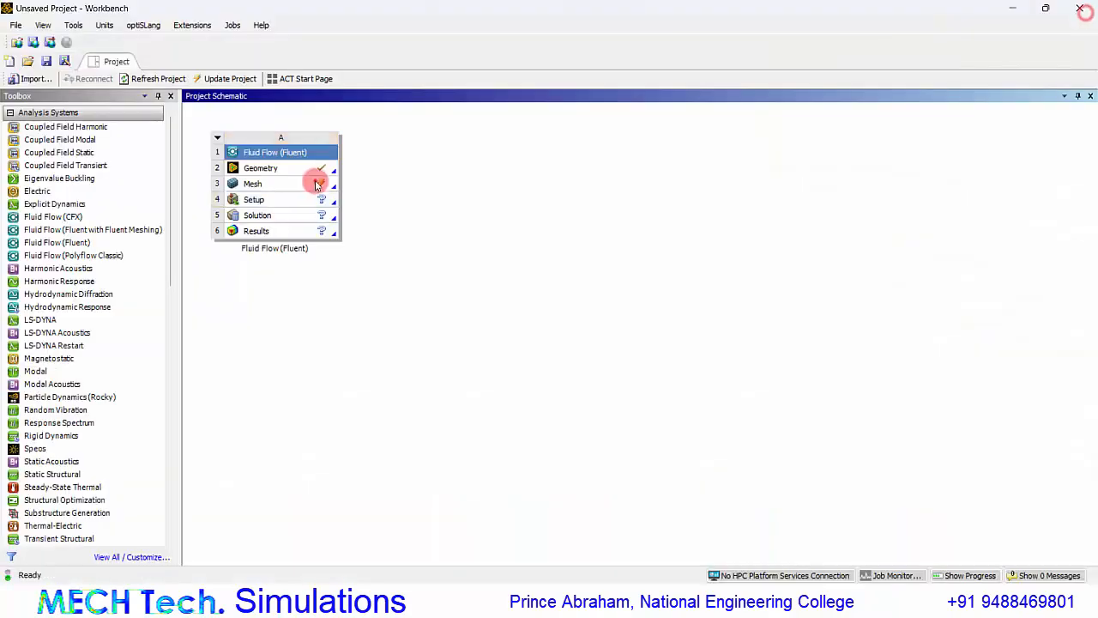
right_click(314, 181)
click(349, 269)
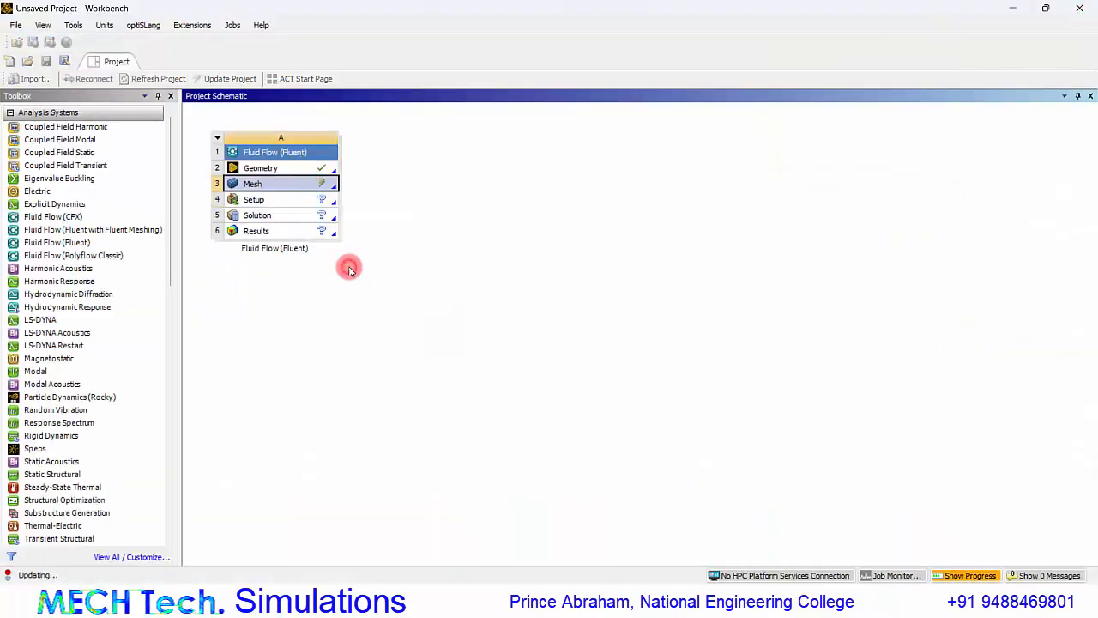
Open the Setup cell and start a 2D Fluent session with 1 solver process and Double Precision off.
double_click(300, 200)
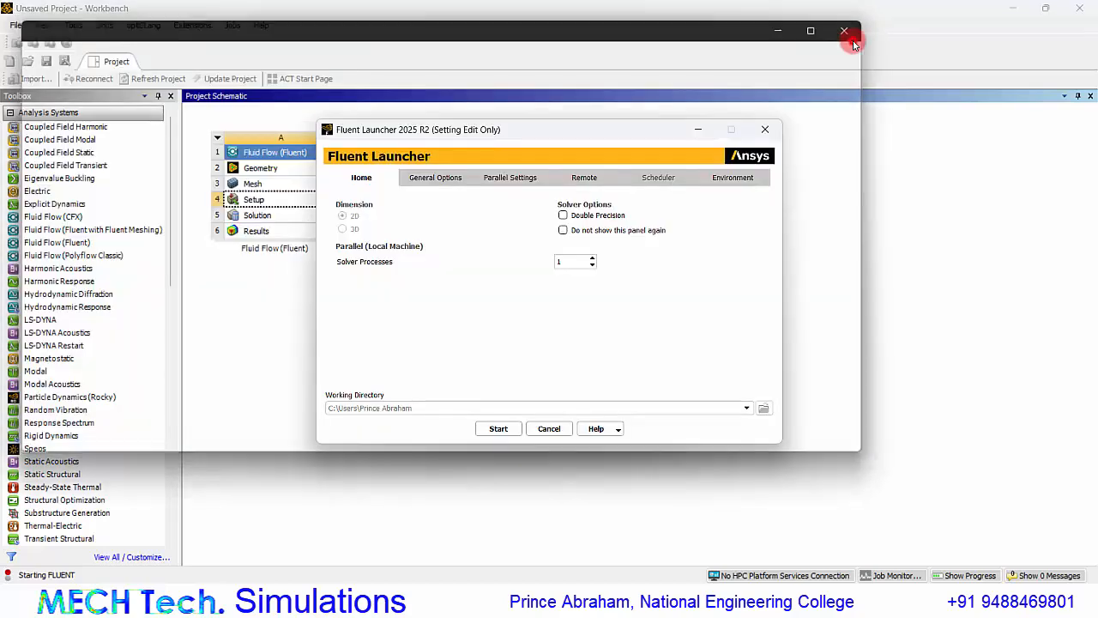
click(849, 33)
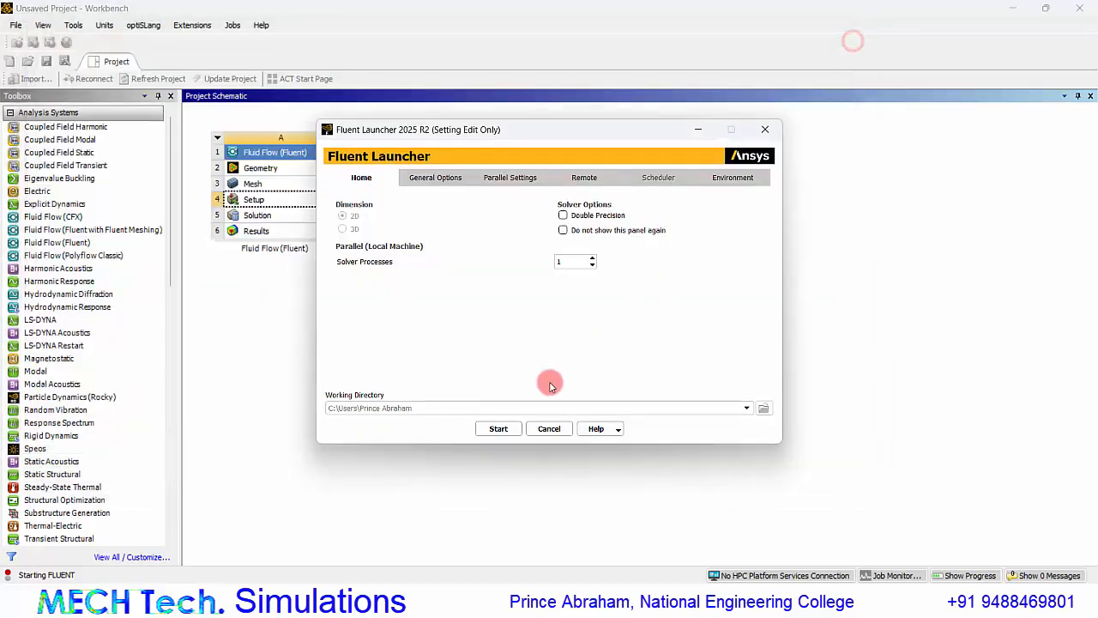
click(498, 429)
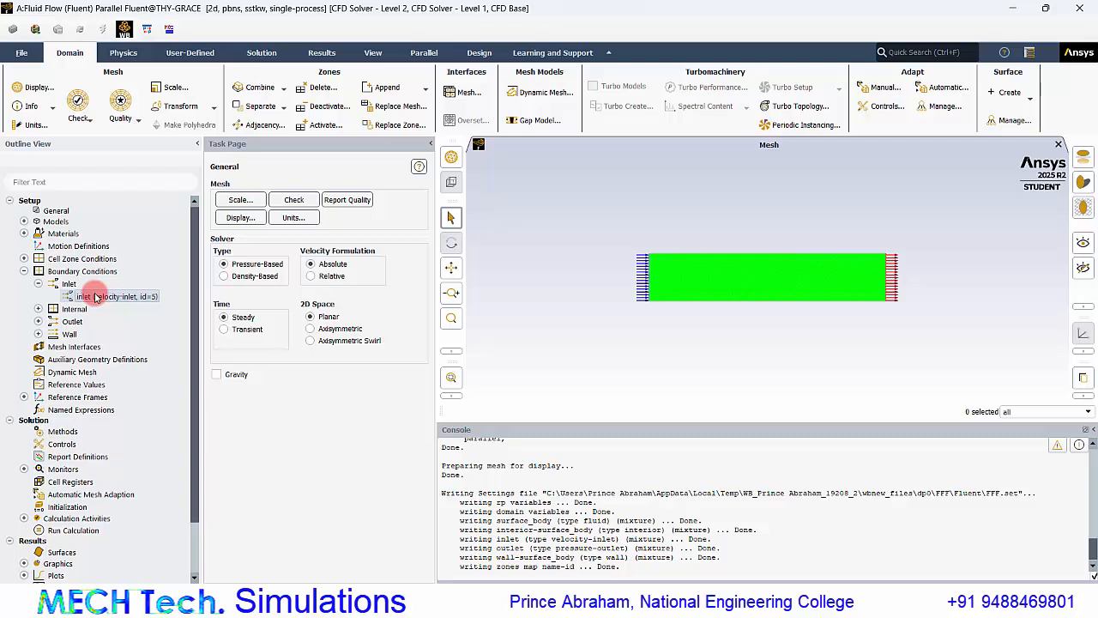
Apply a velocity magnitude of 1 m/s to the inlet boundary and collapse the Boundary Conditions branch.
double_click(96, 297)
click(400, 412)
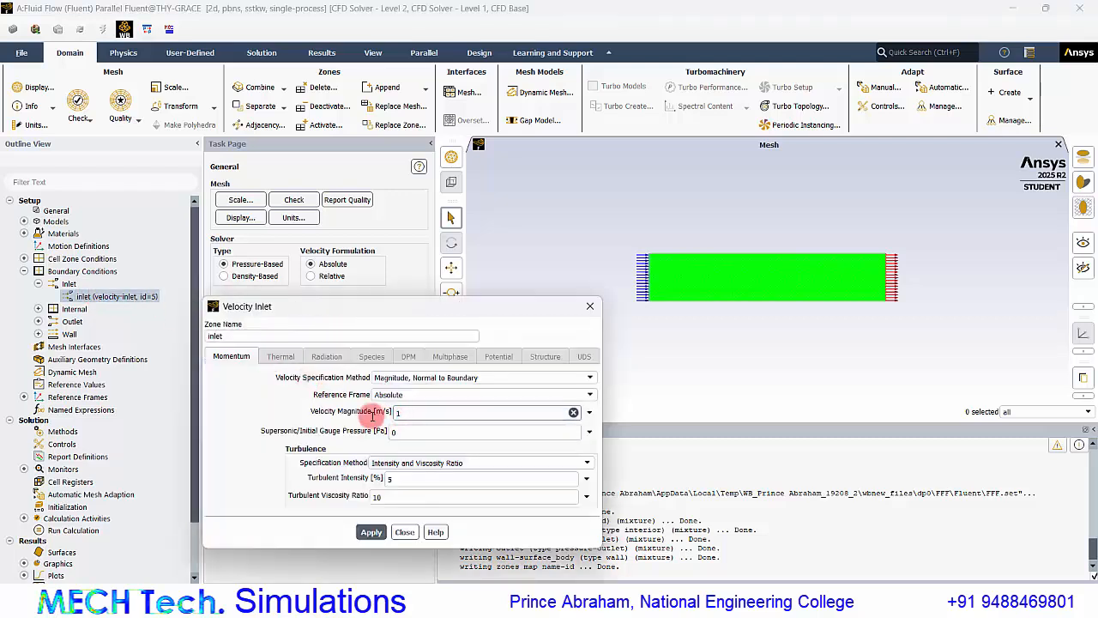
click(370, 532)
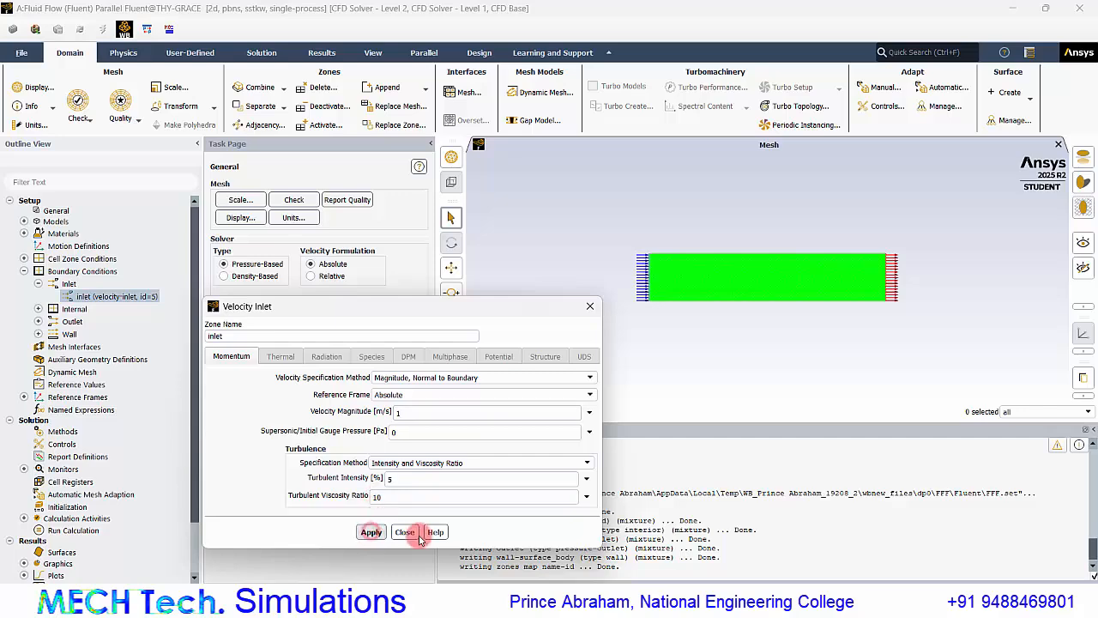
click(410, 532)
click(93, 302)
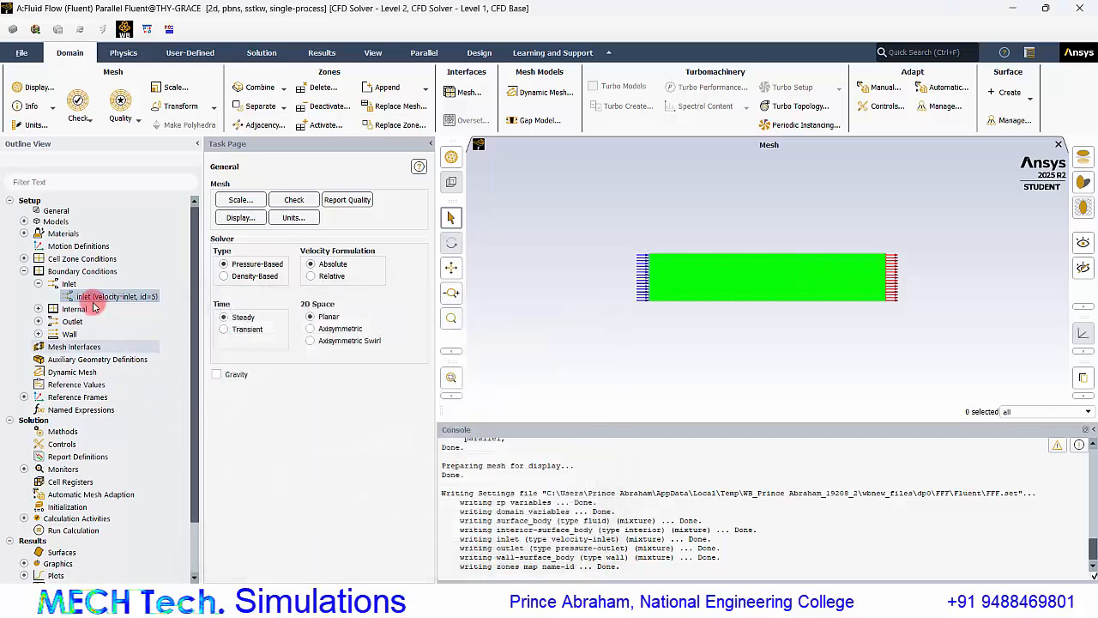
click(24, 271)
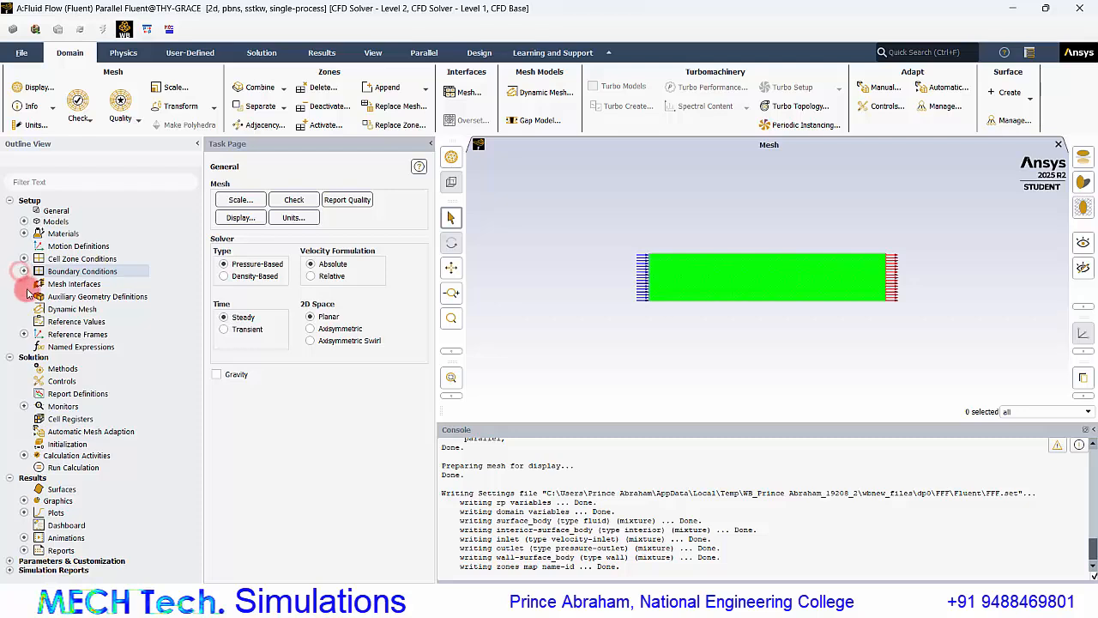
Set the number of iterations to 500 and run the calculation, agreeing to initialize the case first.
click(75, 469)
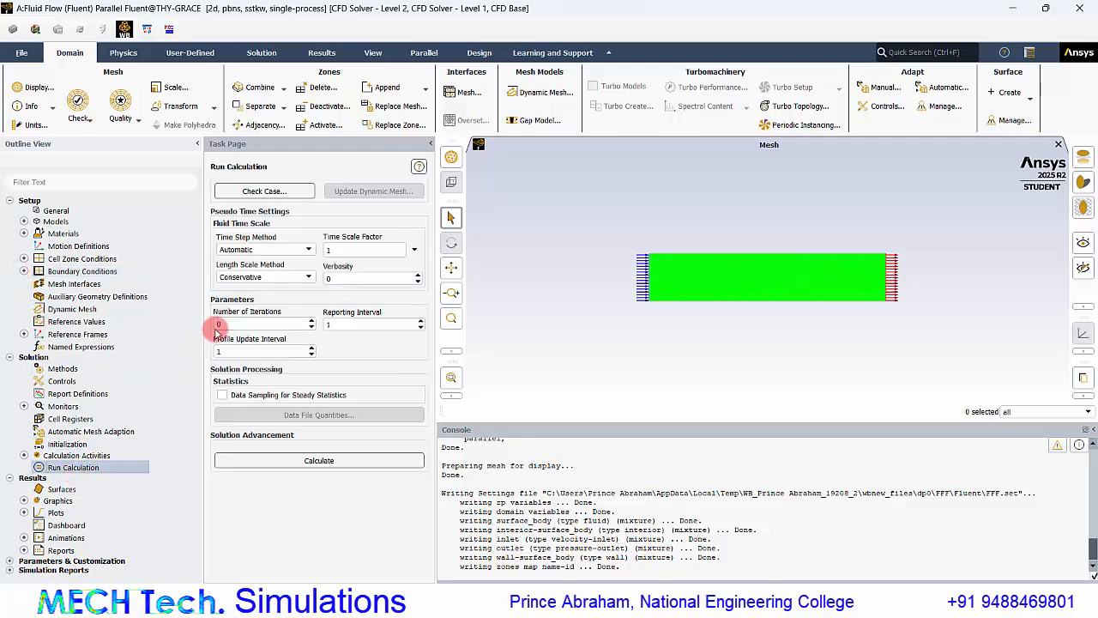
double_click(220, 324)
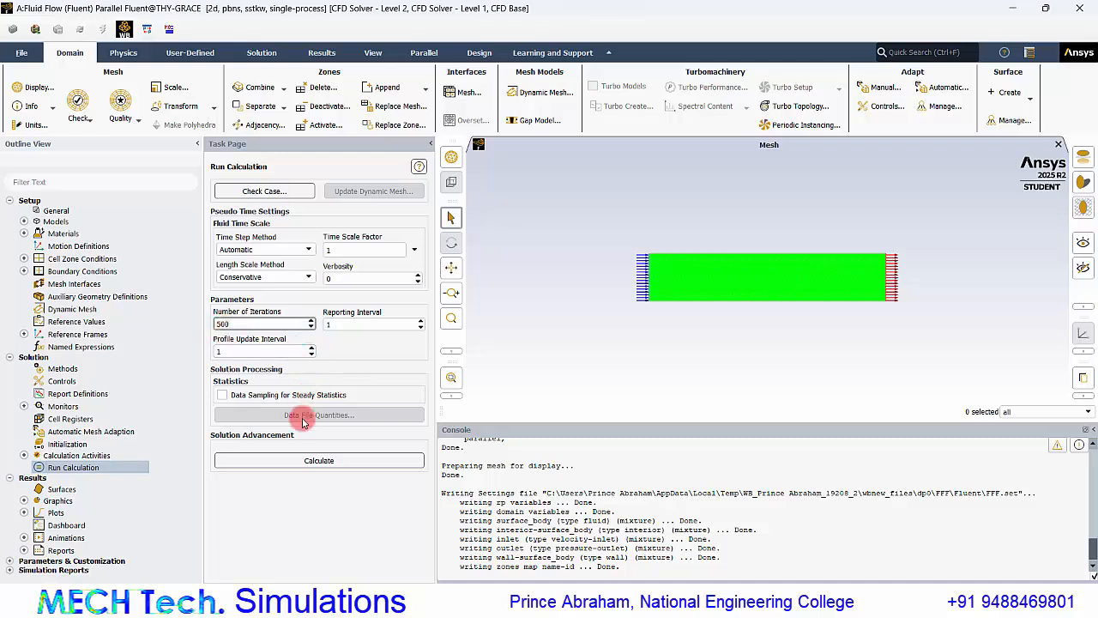
click(300, 462)
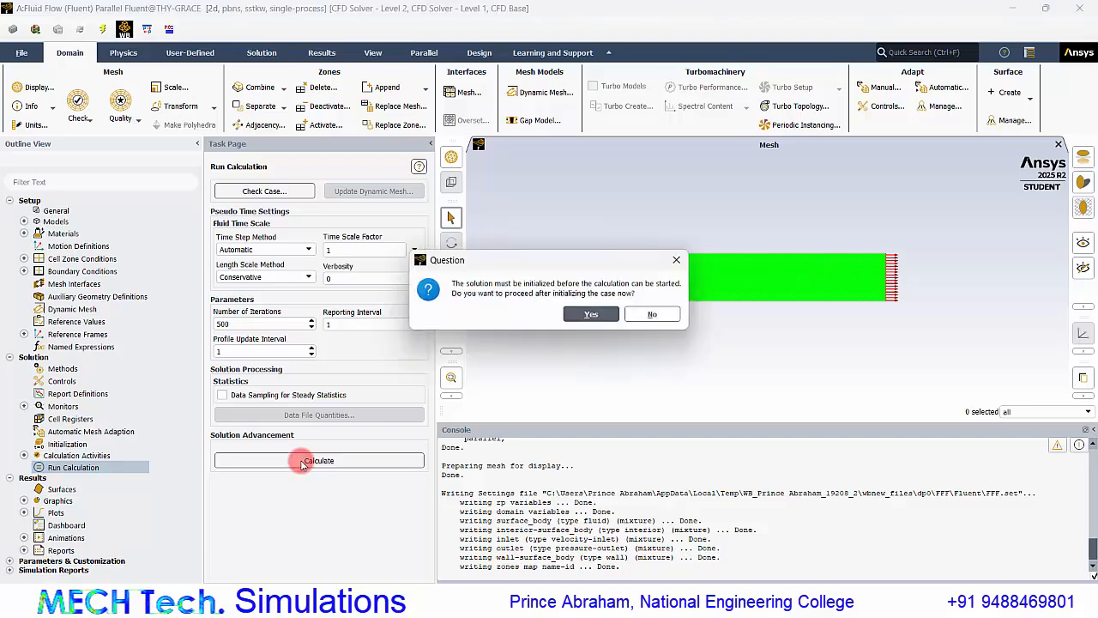
click(603, 315)
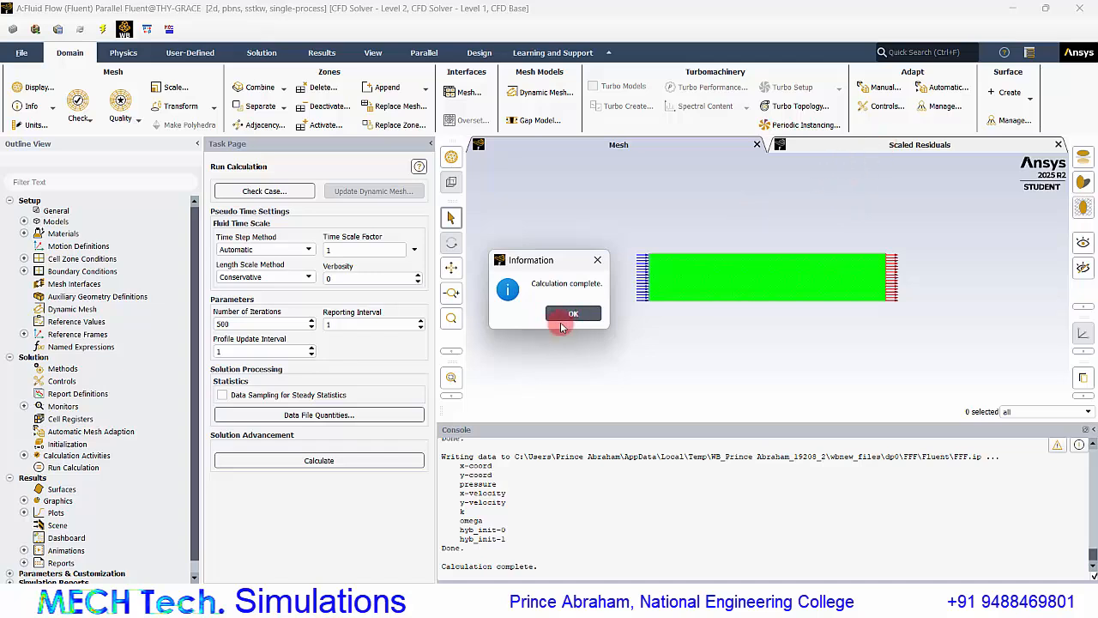
Display the scaled residuals plot, dismiss the completion message and find the iteration at convergence in the console.
click(807, 144)
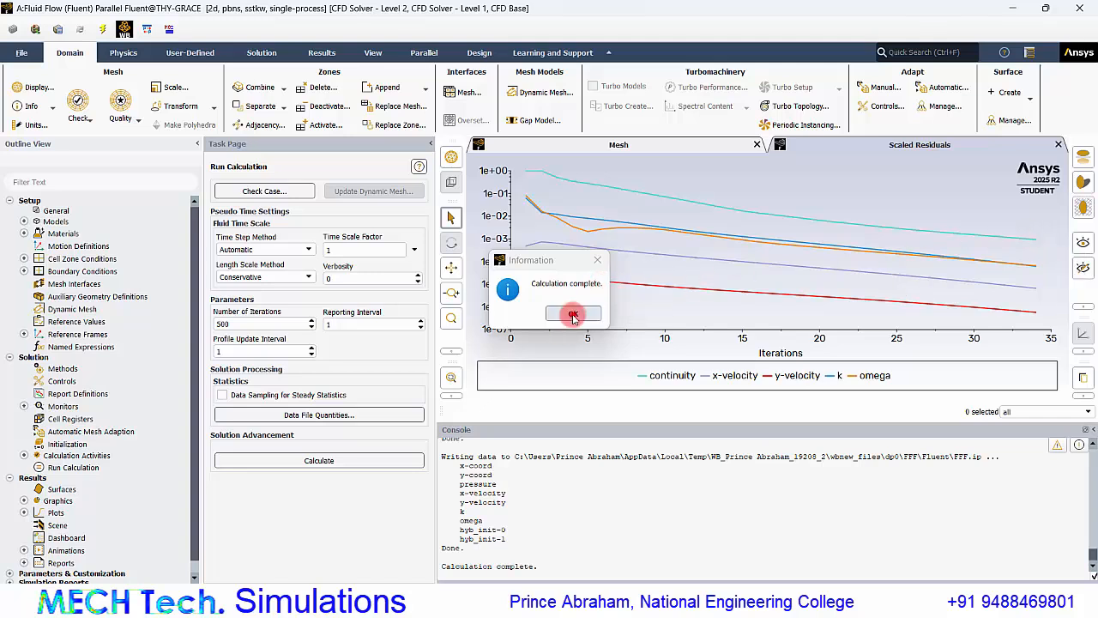
click(573, 316)
scroll(515, 493, up, 2)
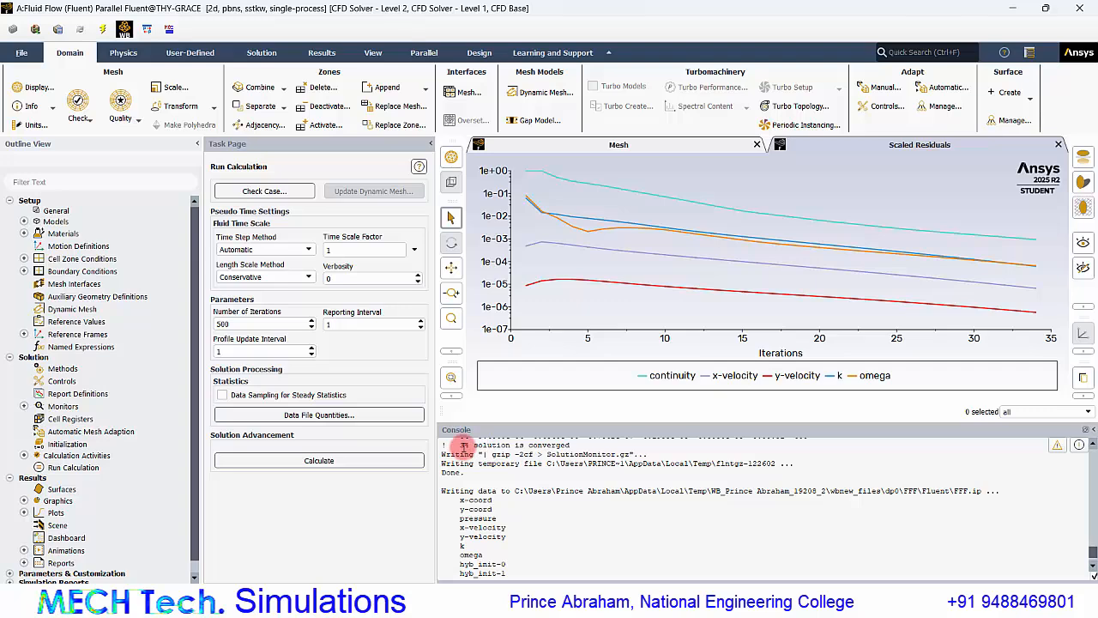
drag(463, 445, 491, 444)
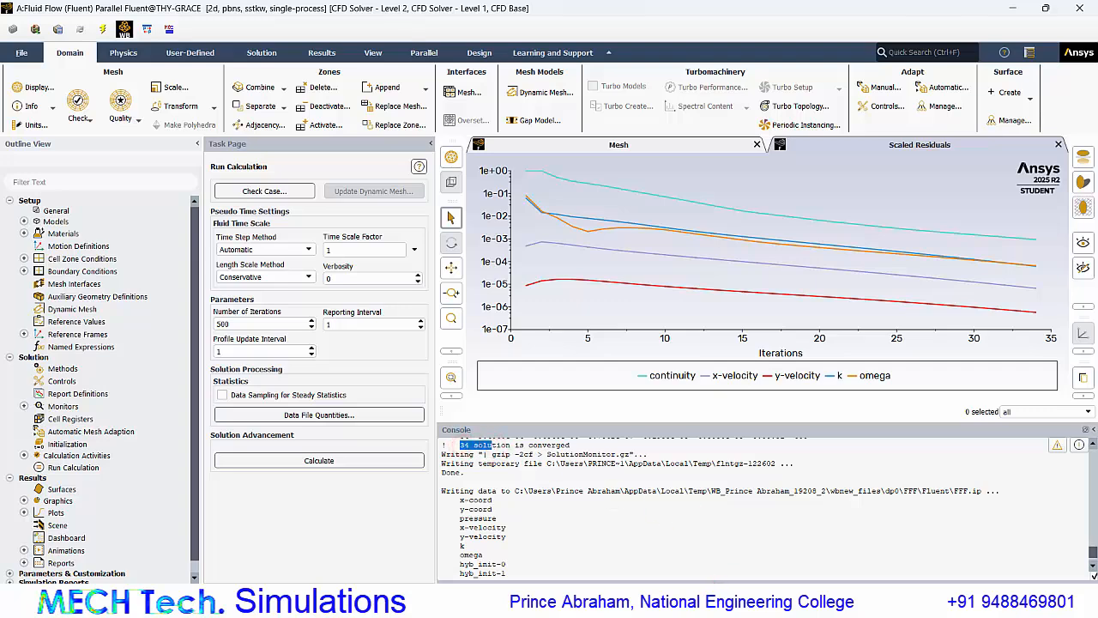
Switch to Excel, enter 34 as the number of iterations in E2, and check row 3's aspect ratio and horizontal size.
click(713, 601)
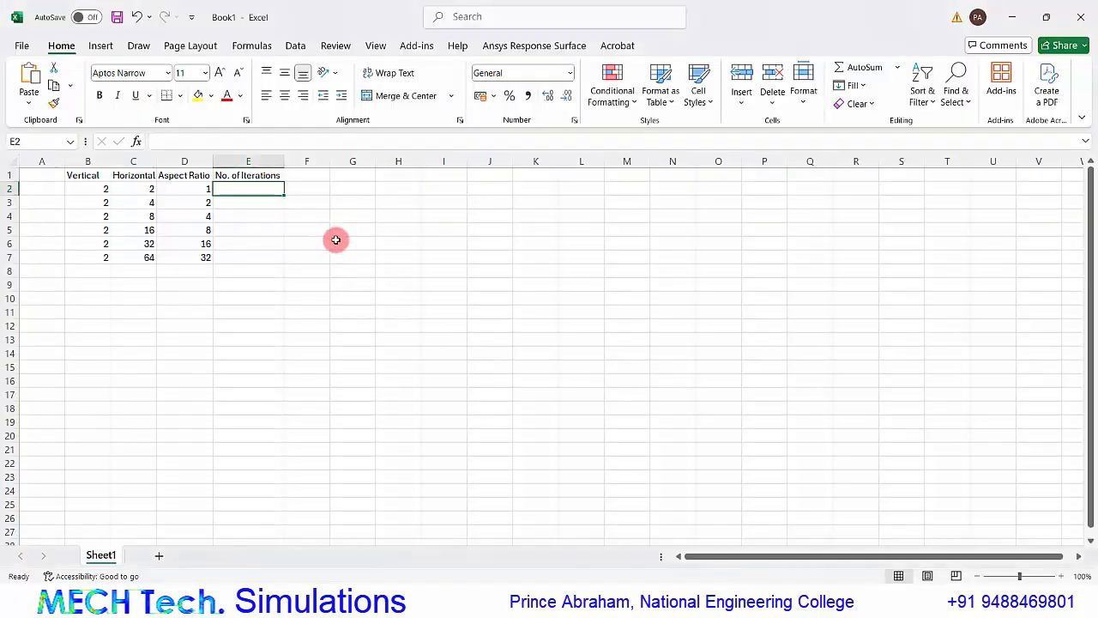
text(34)
key(Return)
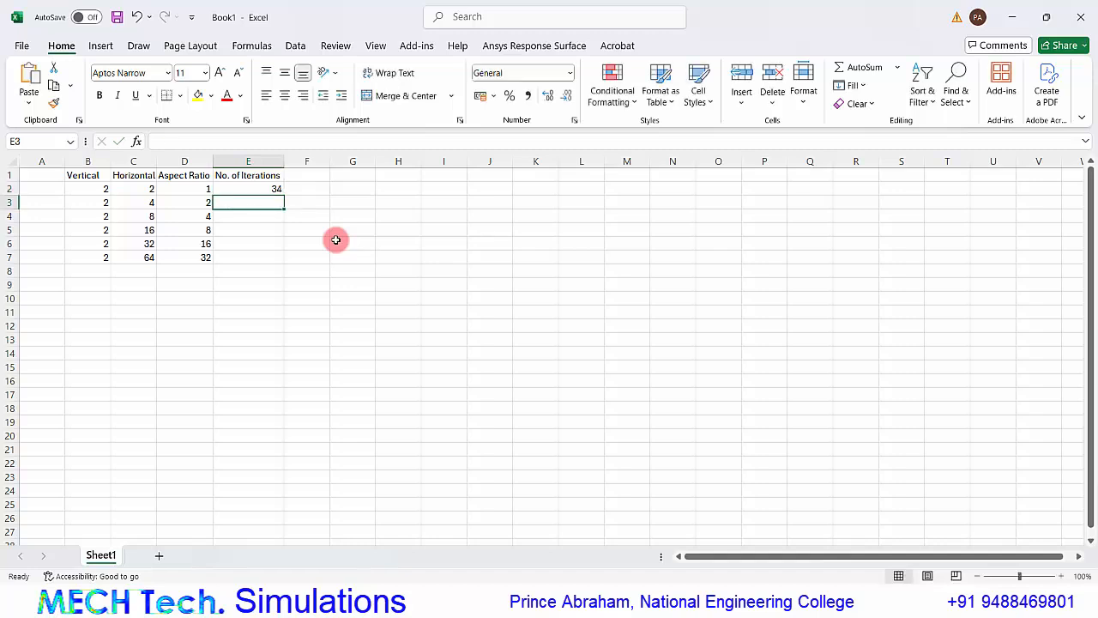
click(203, 189)
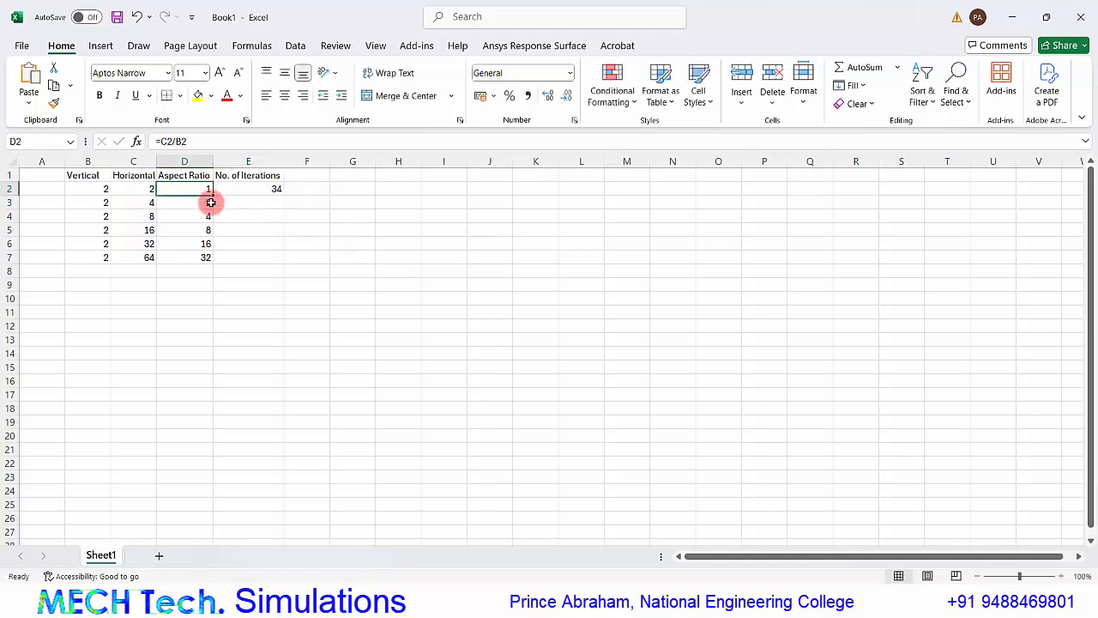
click(191, 201)
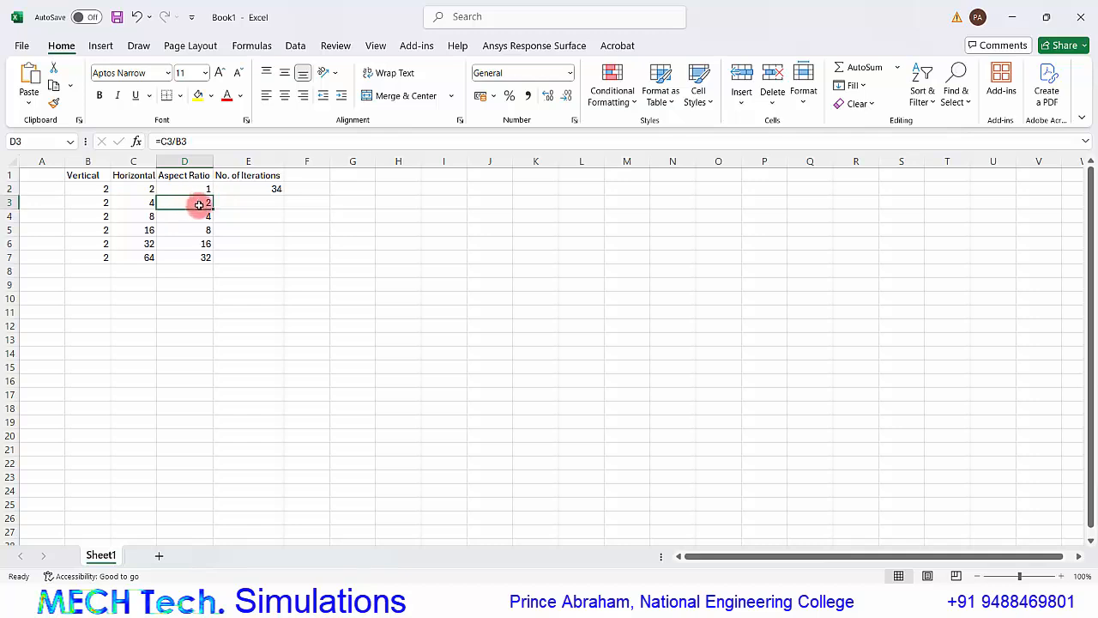
click(137, 203)
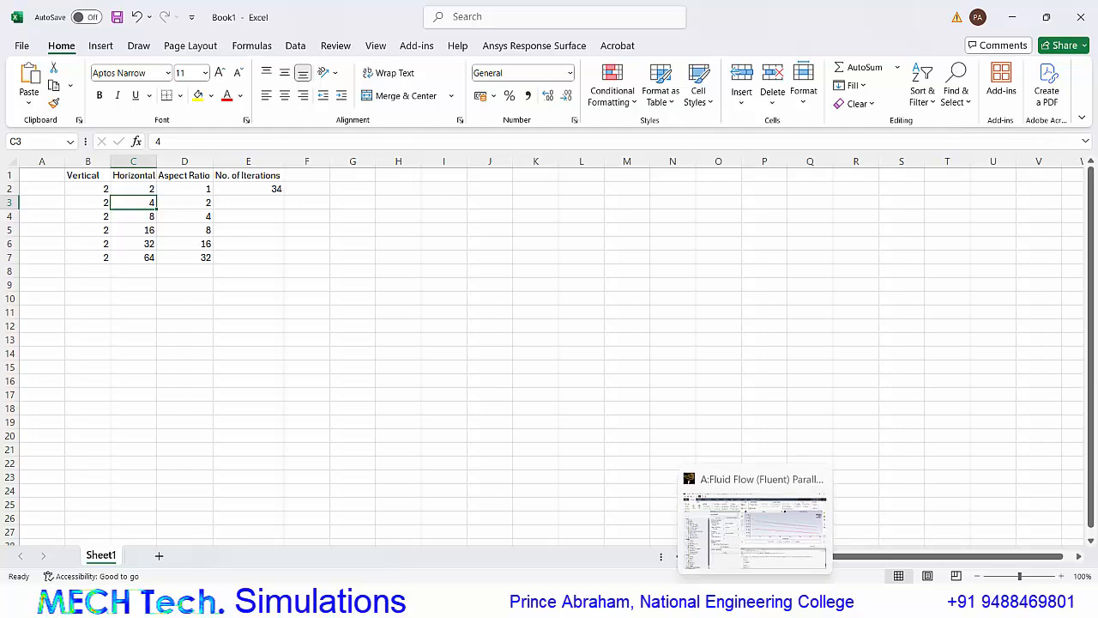
Switch back to Fluent and quit it, then open the Mesh cell of the Fluid Flow (Fluent) system from Workbench.
click(758, 530)
click(1091, 7)
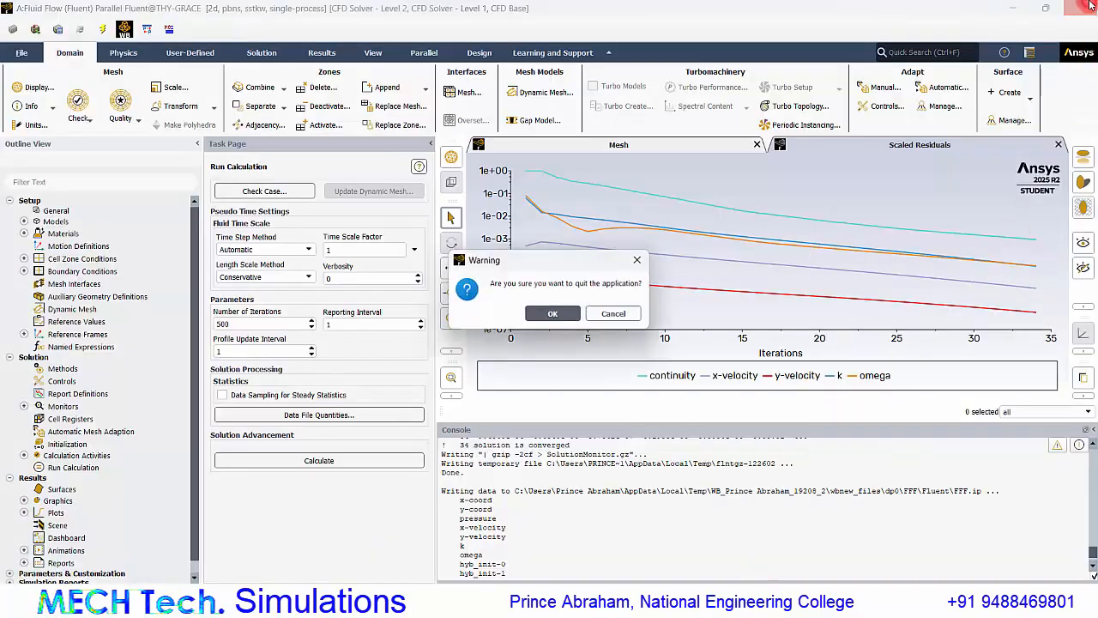
click(562, 312)
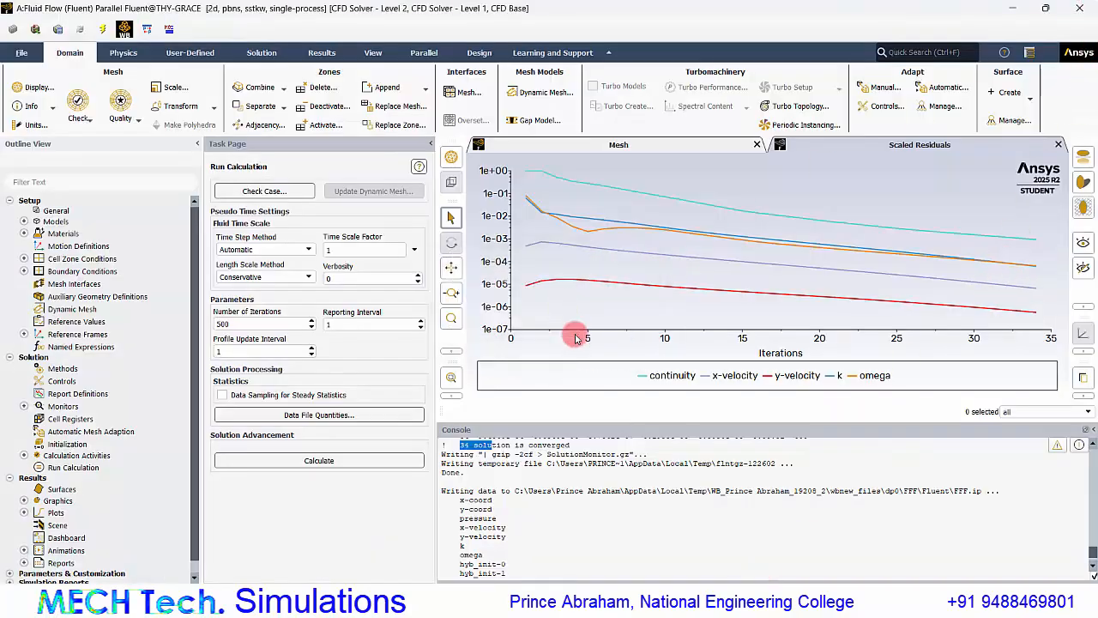
click(693, 600)
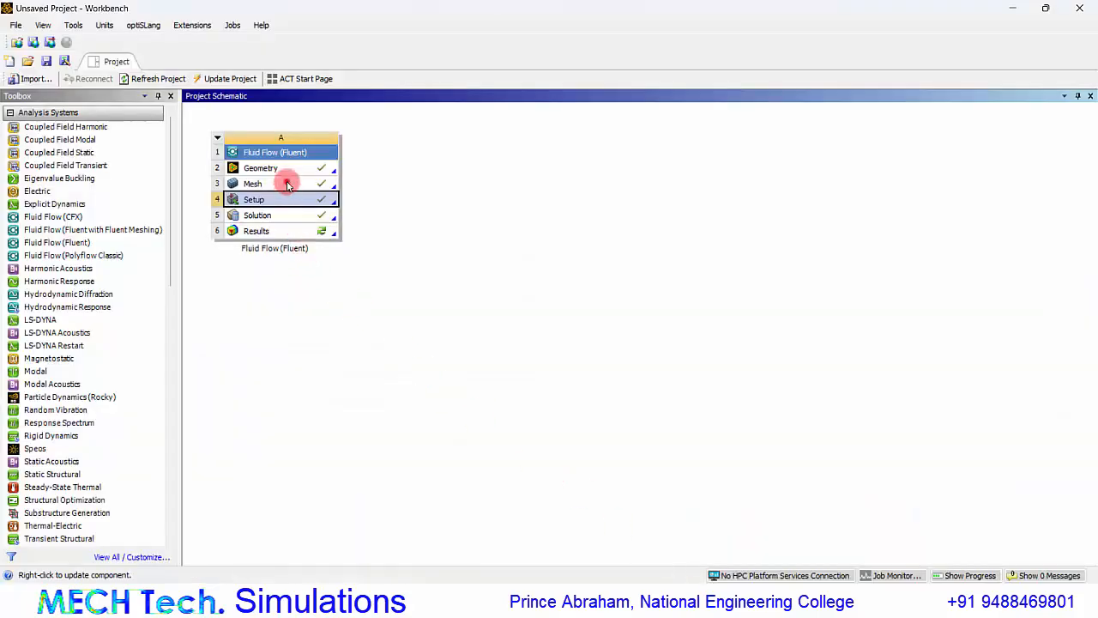
double_click(287, 184)
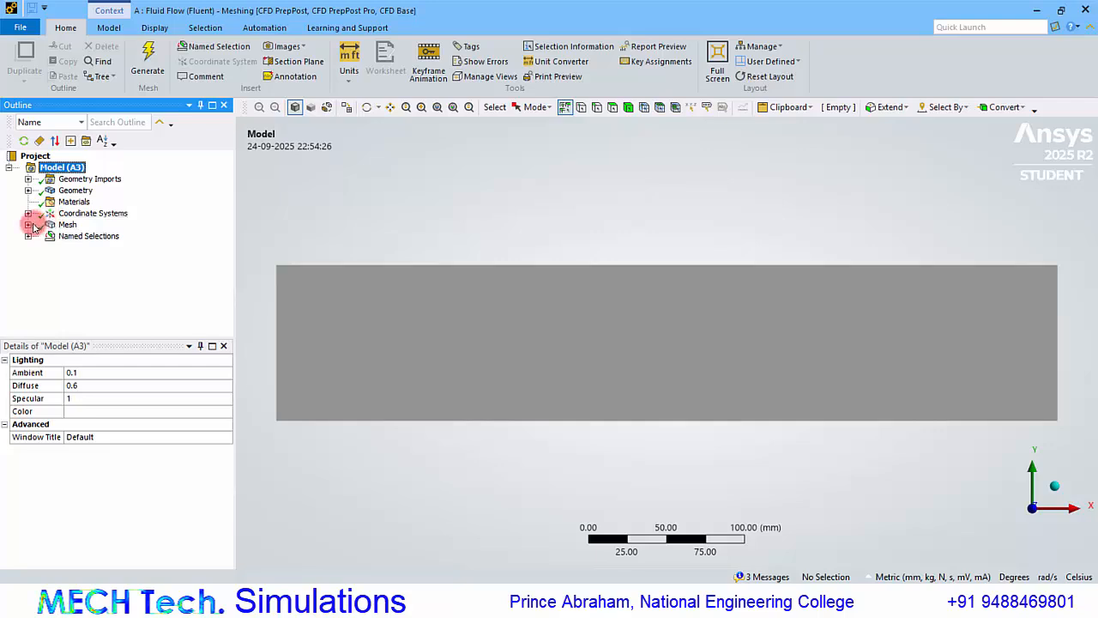
Set the element size of Edge Sizing 2, which covers the two horizontal edges, to 4 mm.
click(28, 224)
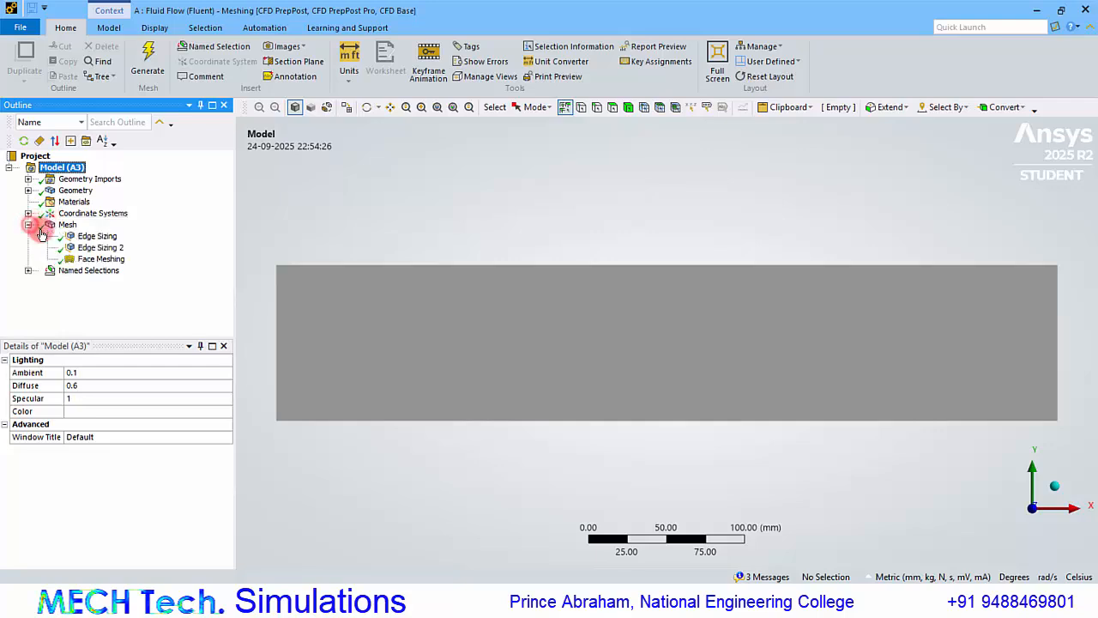
click(98, 236)
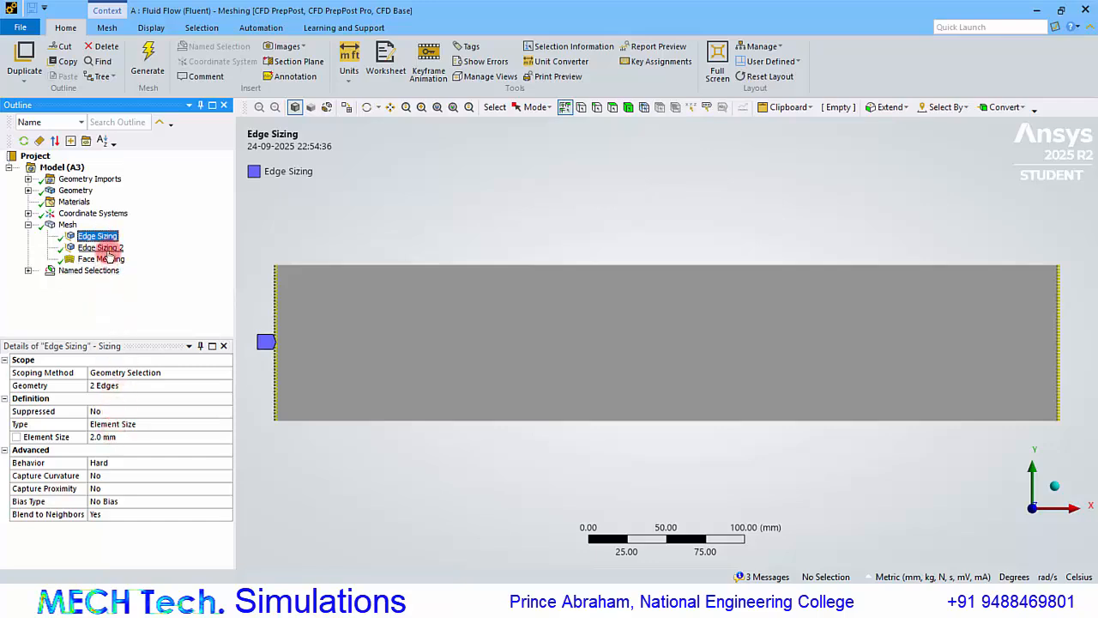
click(101, 247)
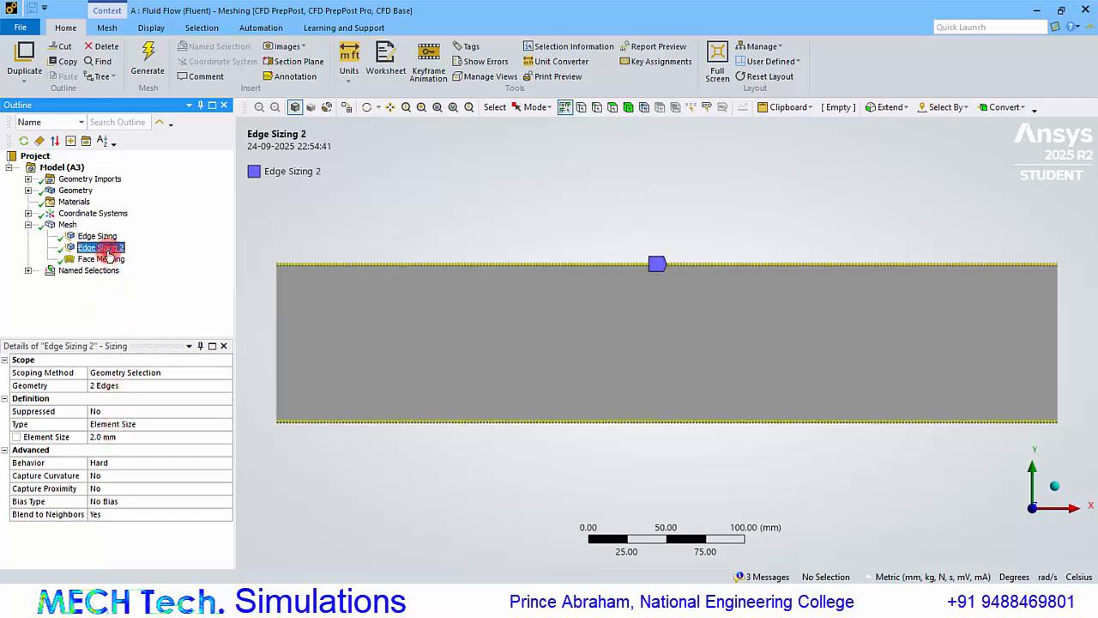
click(115, 439)
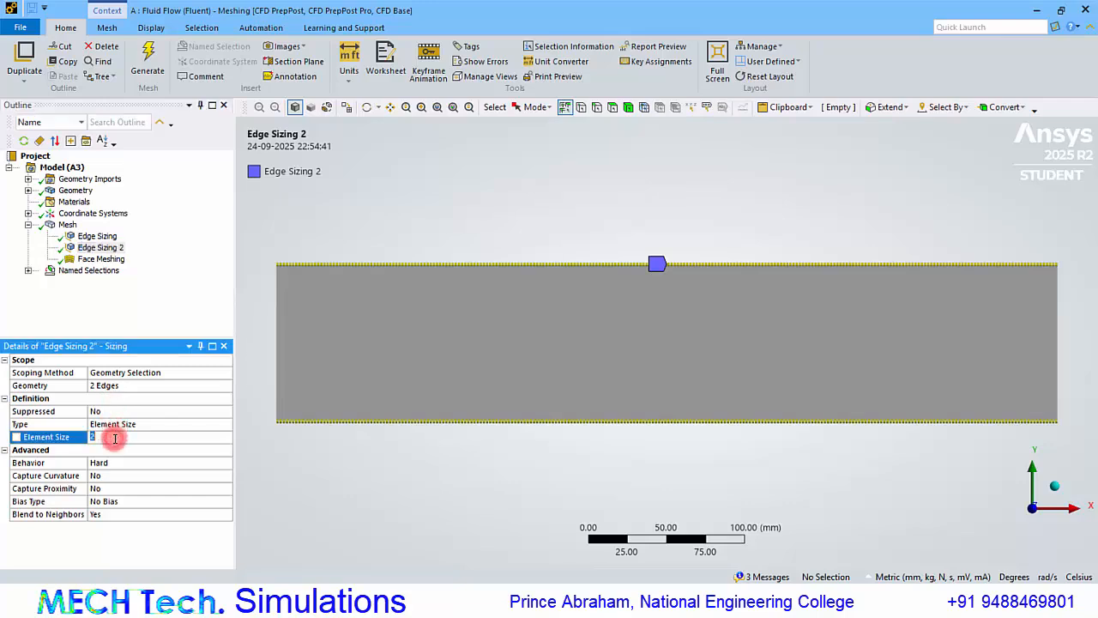
key(Return)
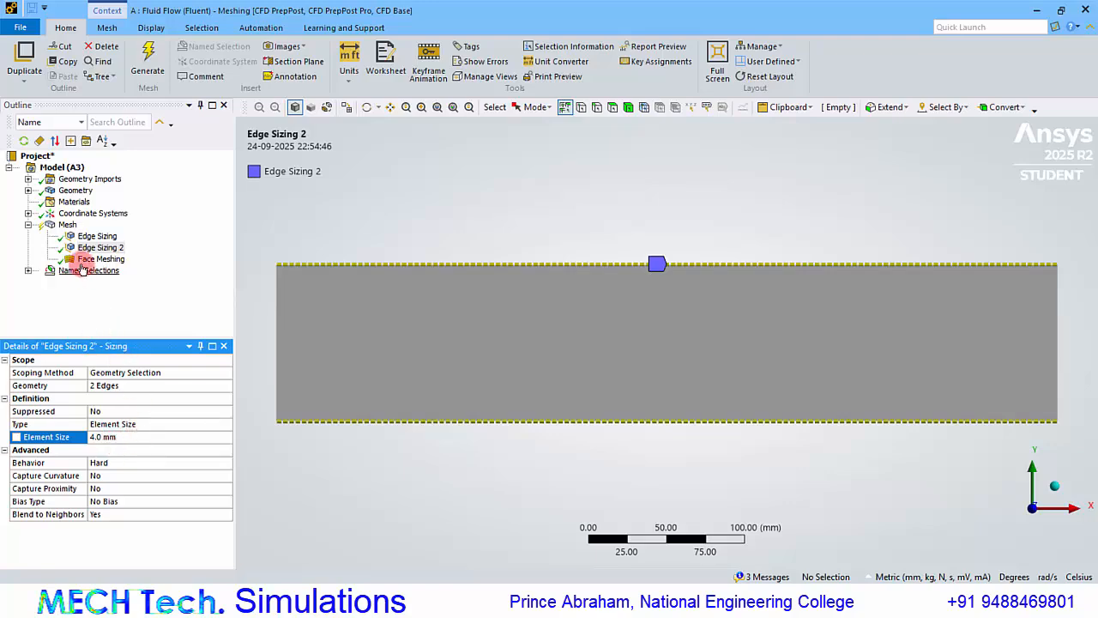
Regenerate the mesh and inspect its cells close up at the domain's upper-left corner.
click(68, 225)
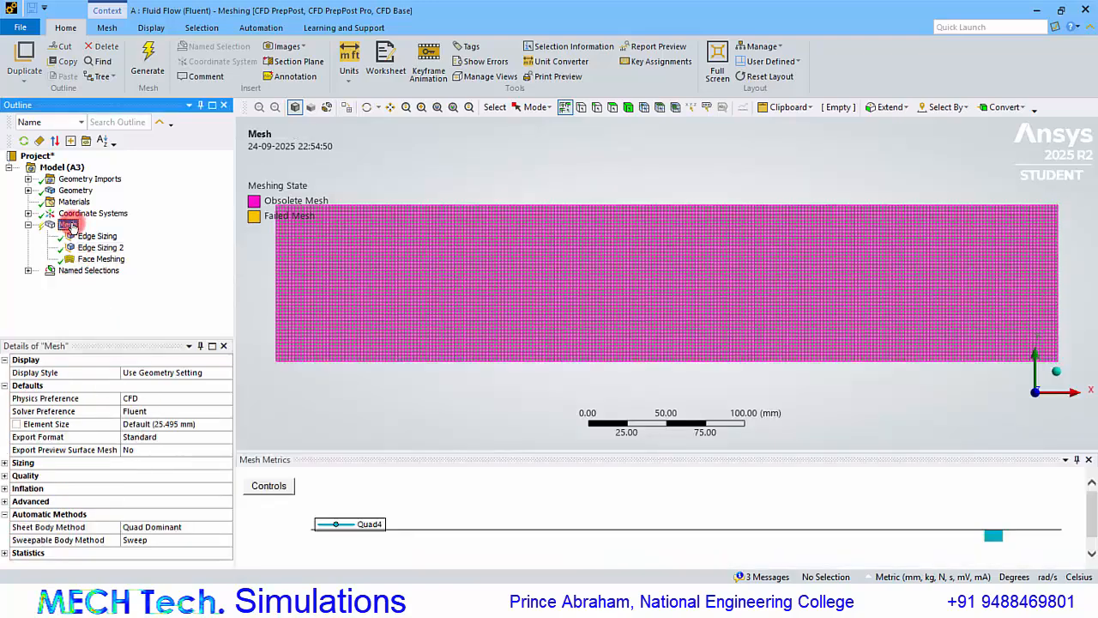
click(149, 76)
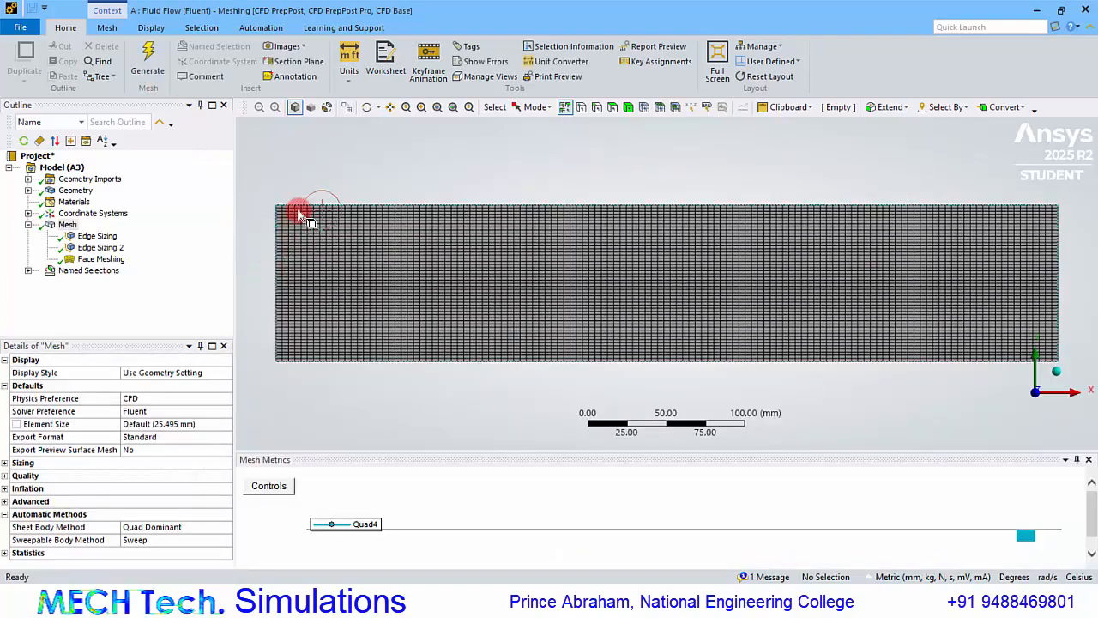
scroll(301, 225, up, 5)
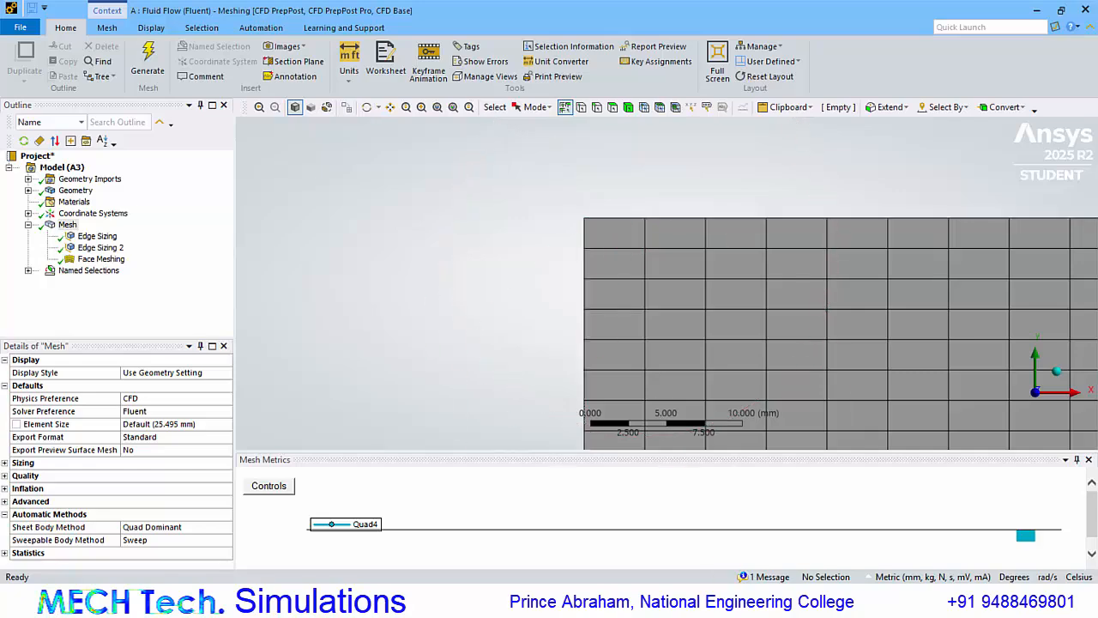
Compare the aspect ratio in row 3 of the Excel table with the Aspect Ratio metric under the mesh's quality details.
click(732, 603)
click(204, 203)
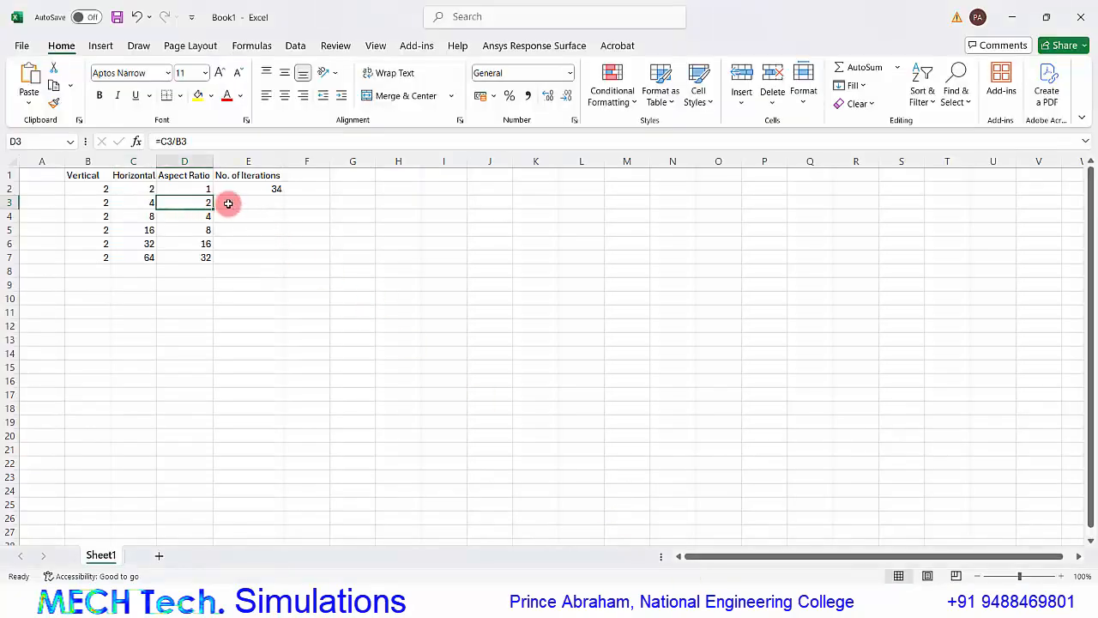
click(228, 203)
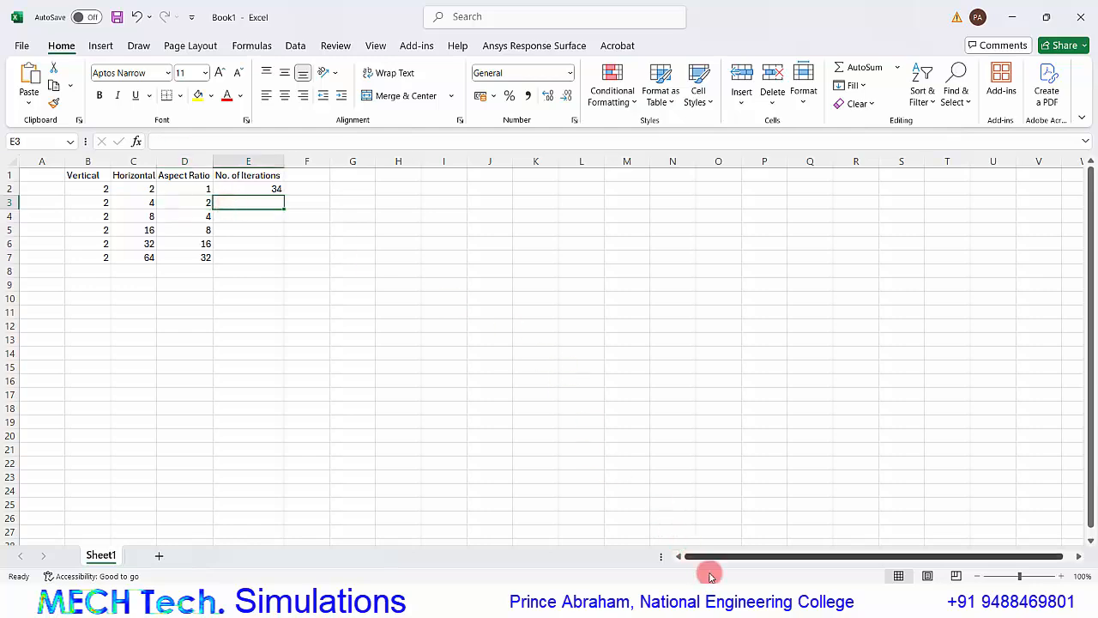
click(725, 603)
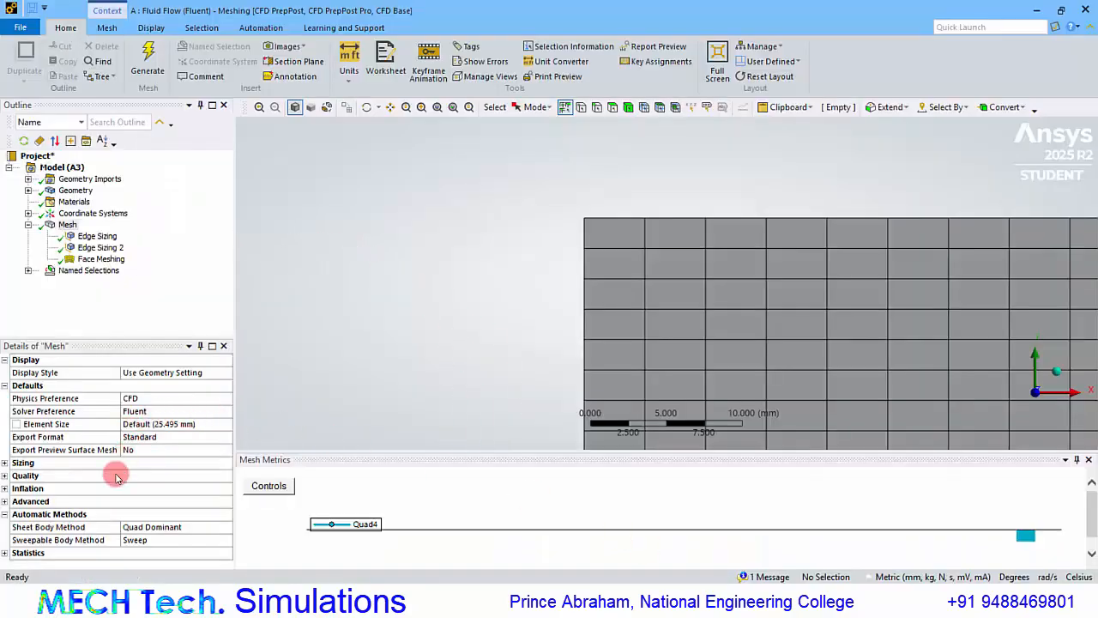
click(5, 477)
scroll(150, 446, down, 2)
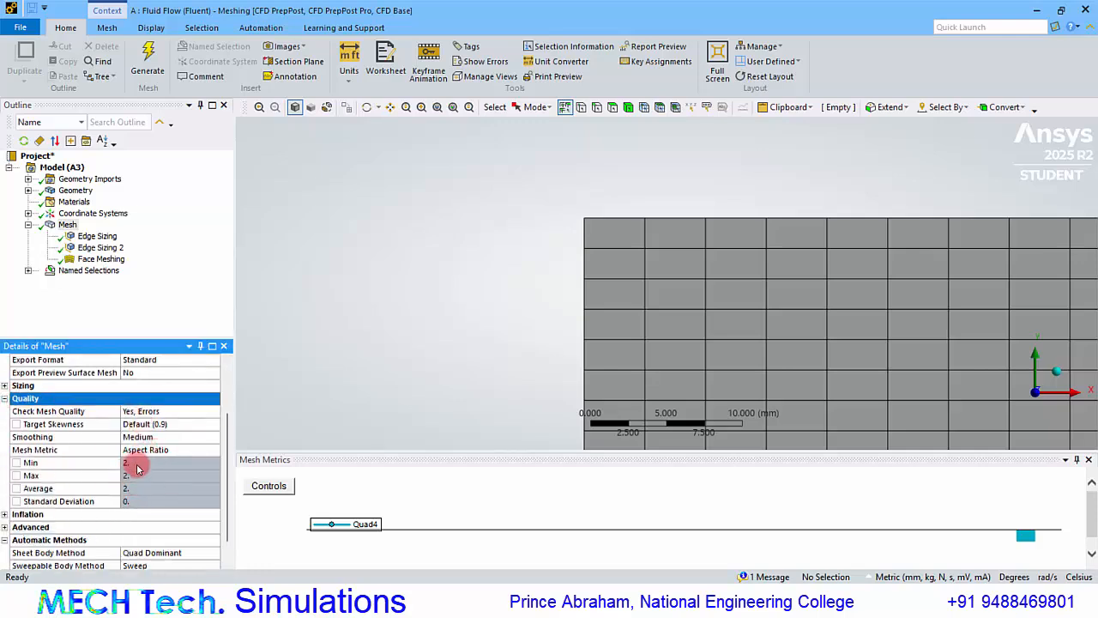
Close Ansys Meshing and update the Setup cell of the Fluid Flow (Fluent) system in Workbench.
click(1086, 10)
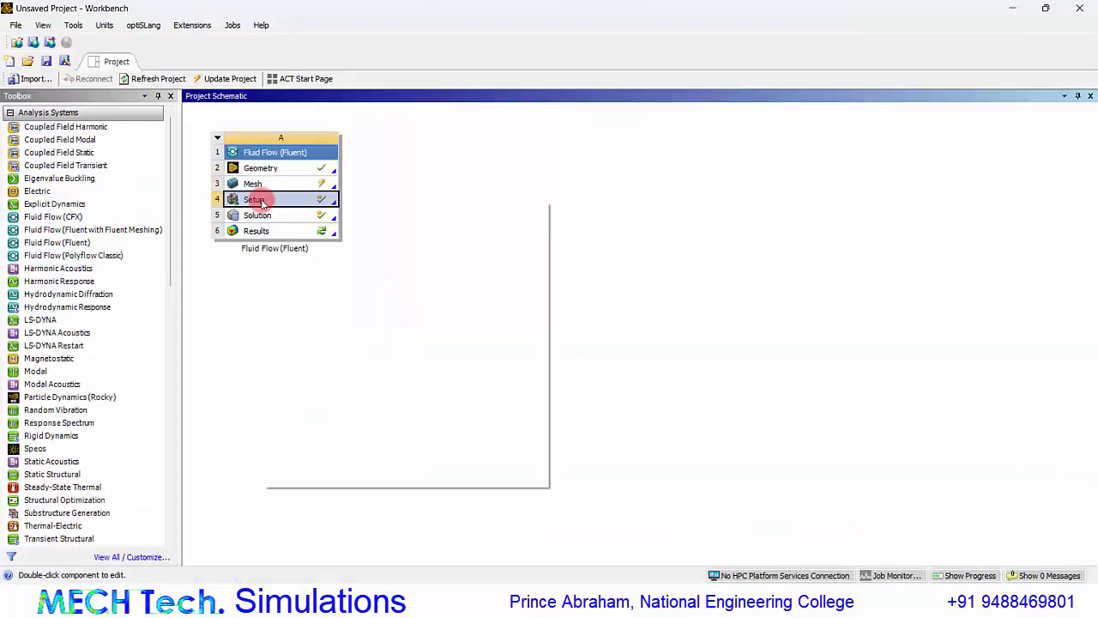
right_click(254, 200)
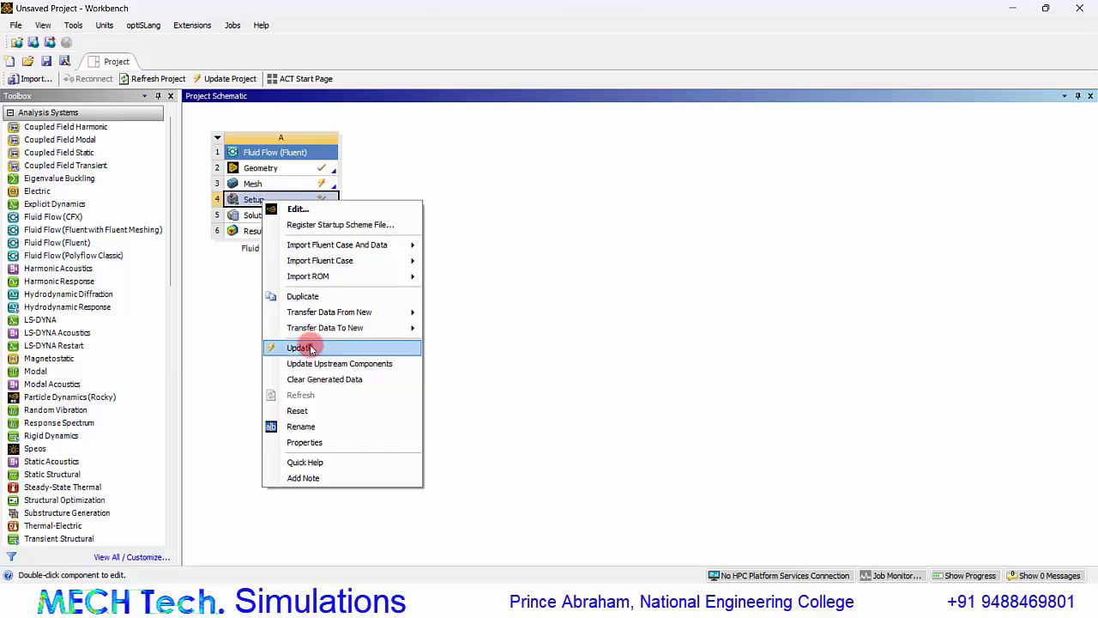
click(298, 347)
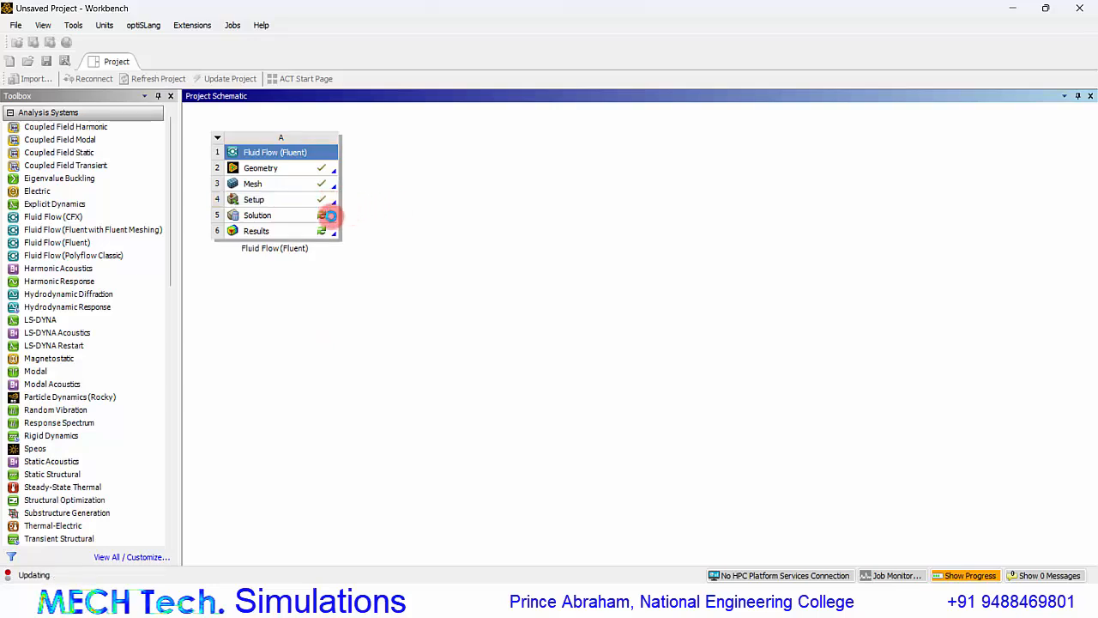
Open the Solution cell in Fluent and run the calculation on the updated mesh.
double_click(300, 215)
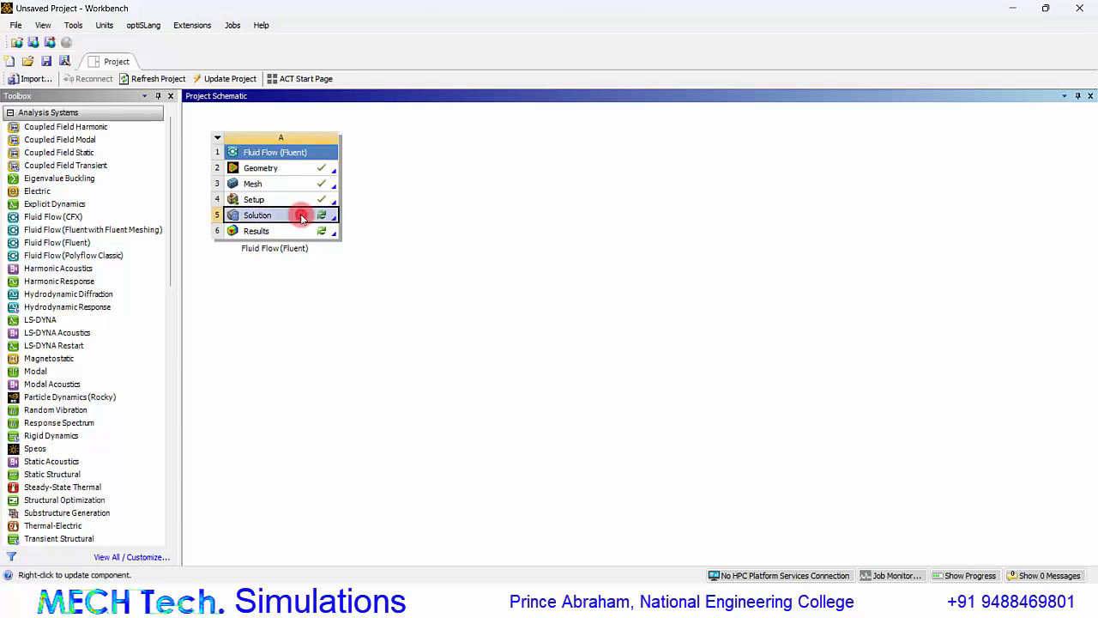
click(534, 351)
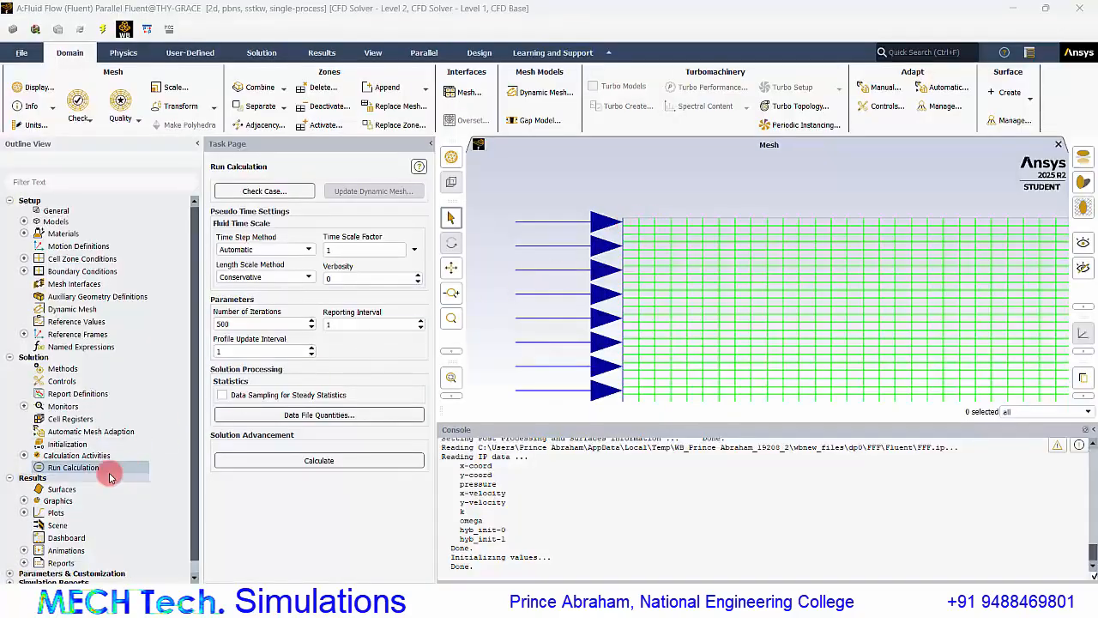
scroll(109, 470, down, 1)
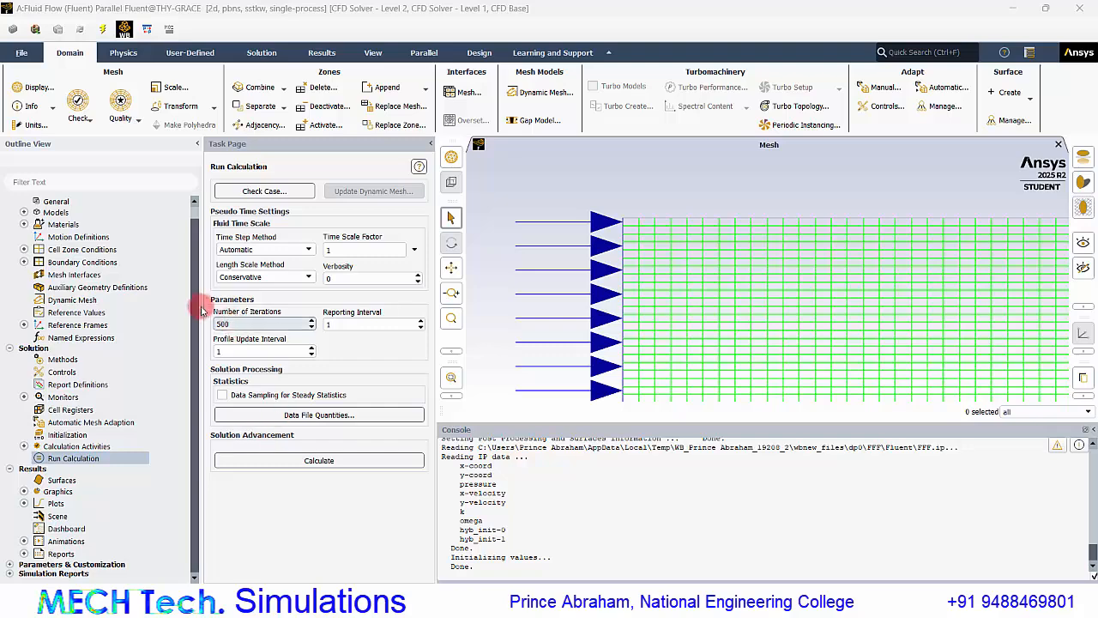
click(290, 461)
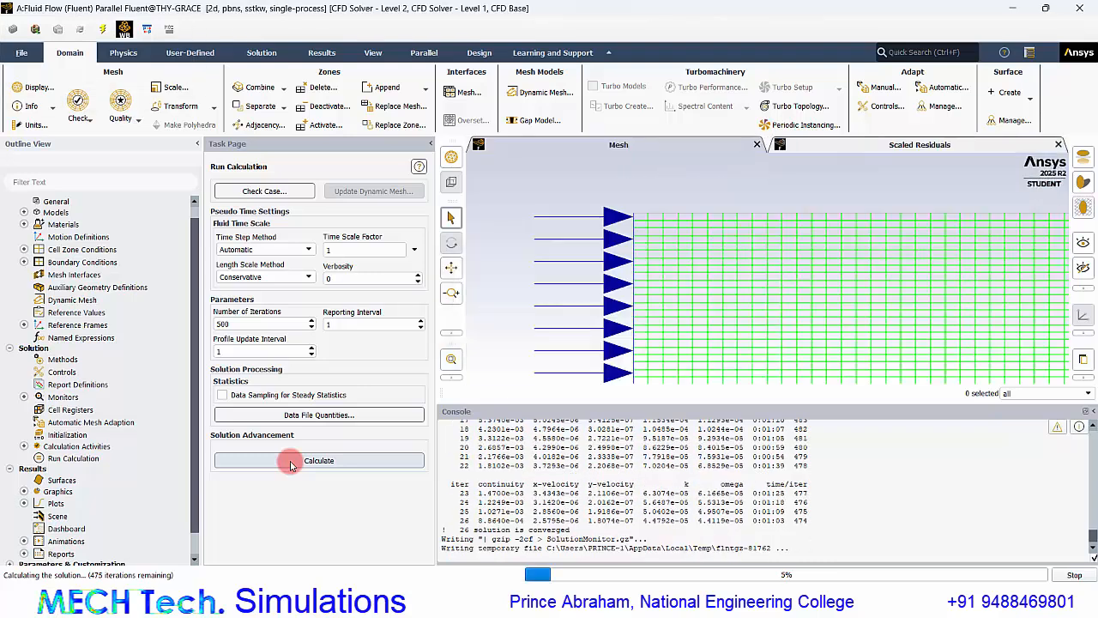
Dismiss the calculation notice and enter the converged iteration number 26 in cell E3 of the Excel table.
click(562, 310)
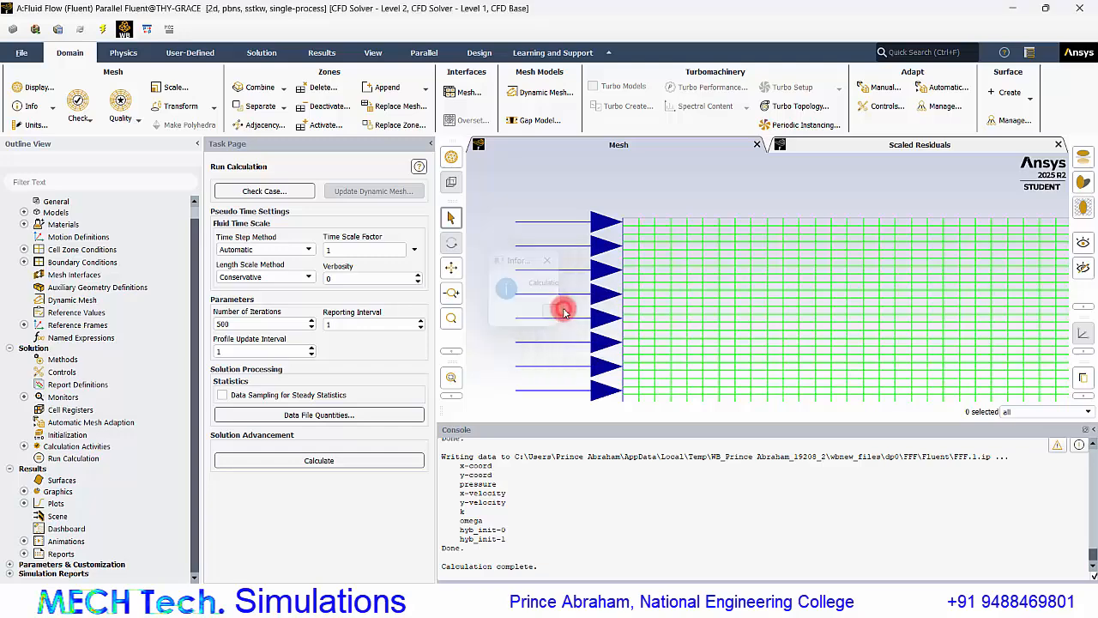
scroll(485, 488, up, 3)
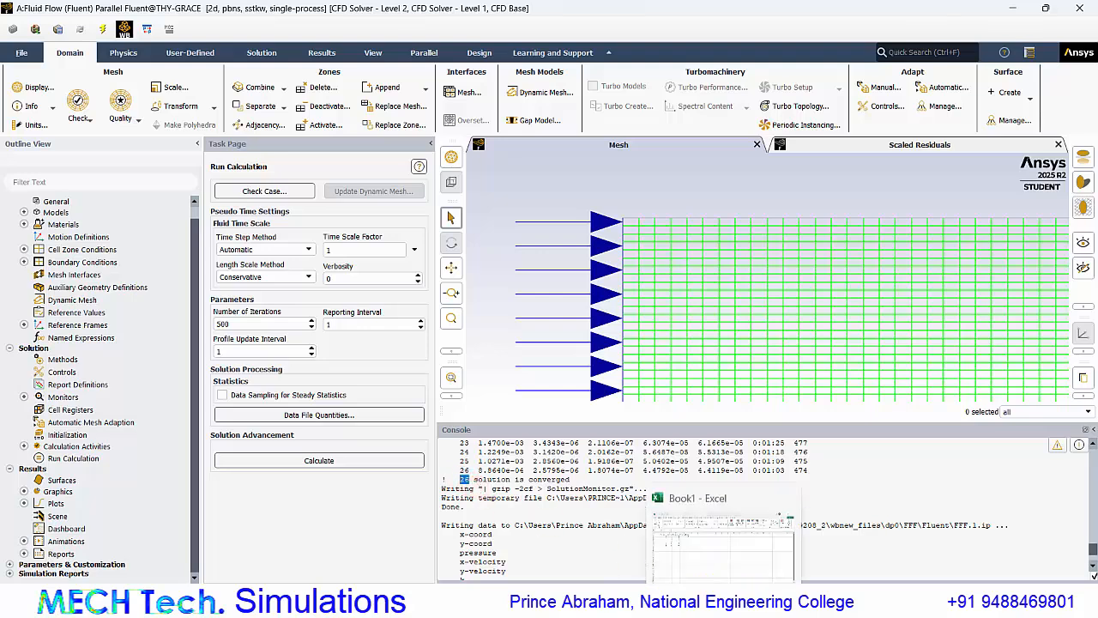
click(708, 581)
text(26)
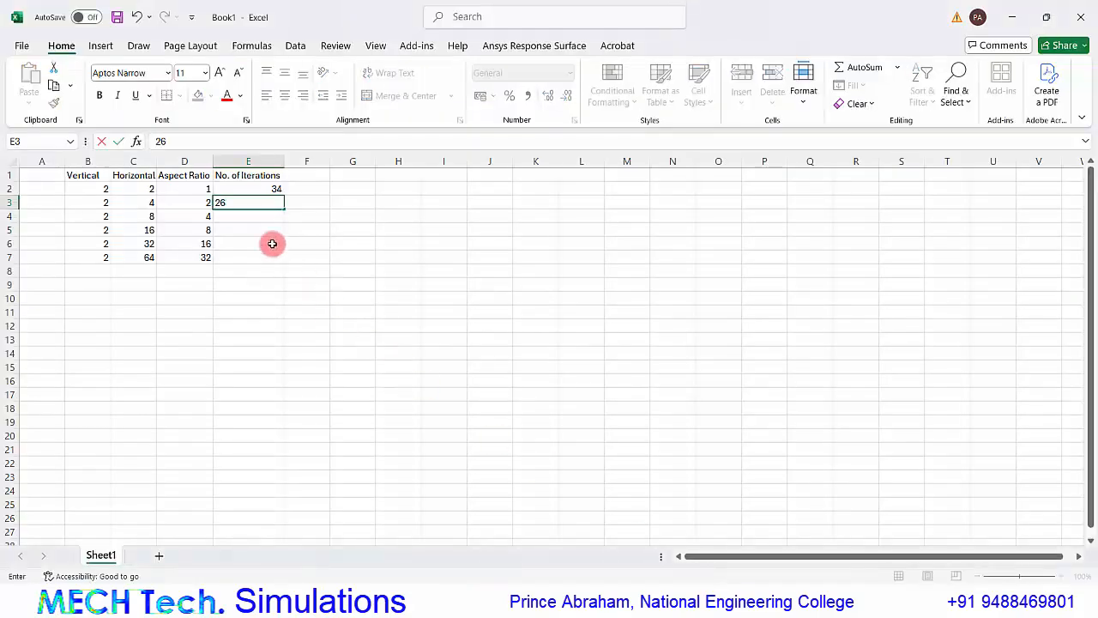
key(Return)
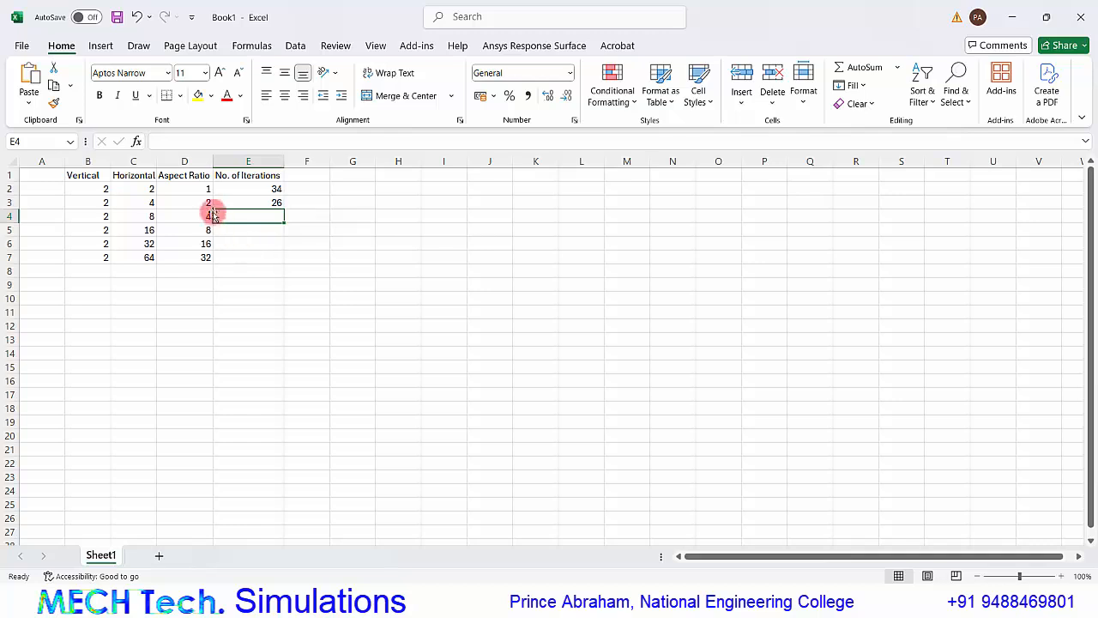
Compare the aspect ratios and iteration counts in rows 2 and 3 of the Excel table.
click(202, 187)
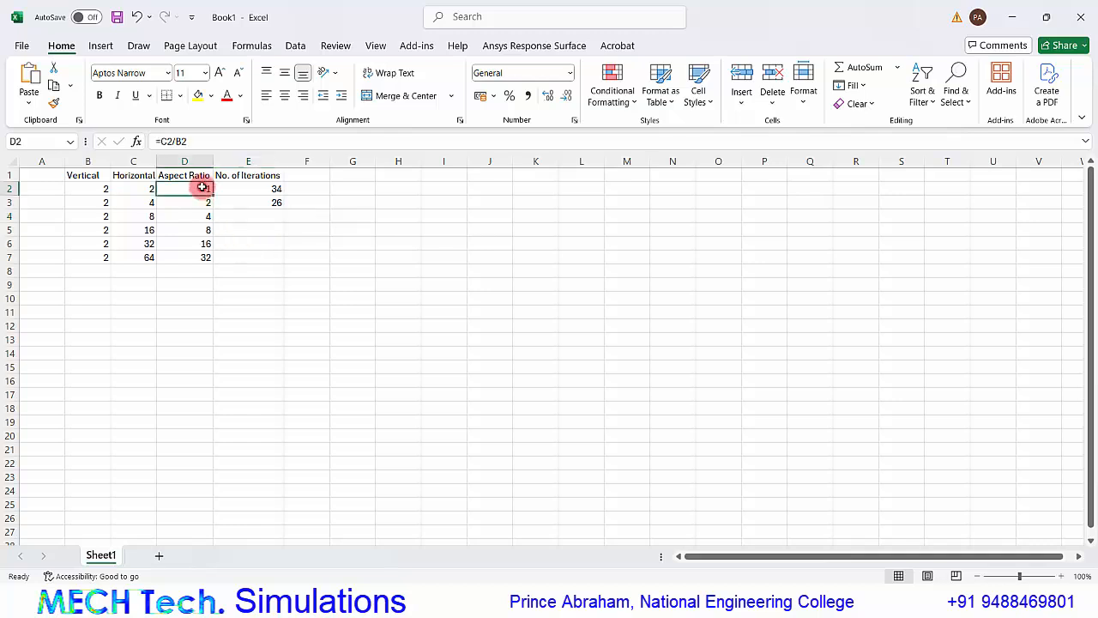
click(251, 187)
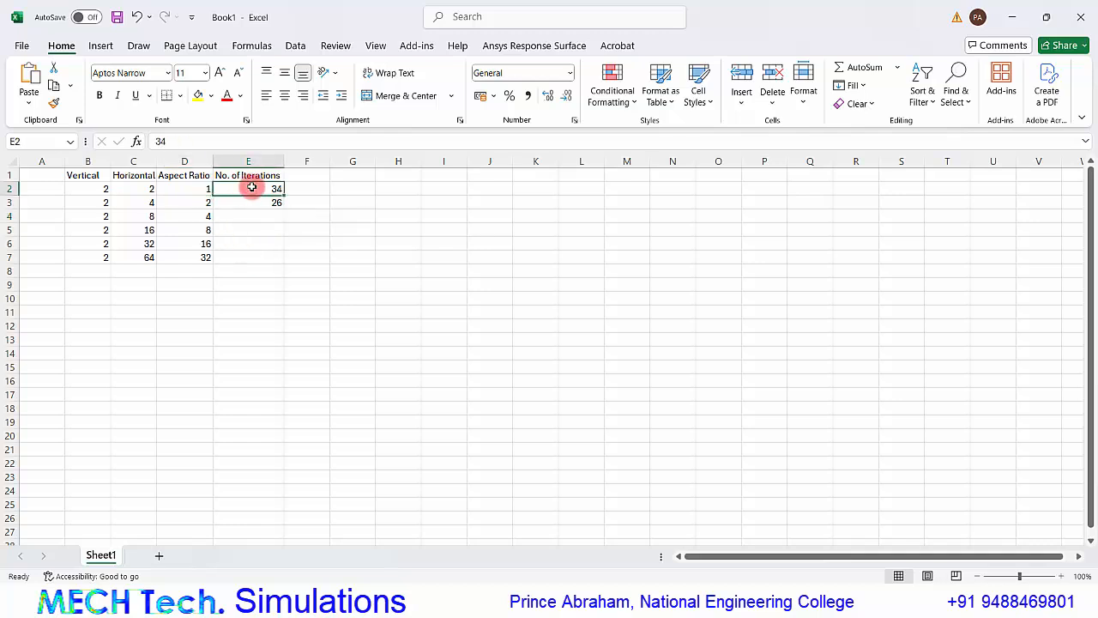
click(200, 202)
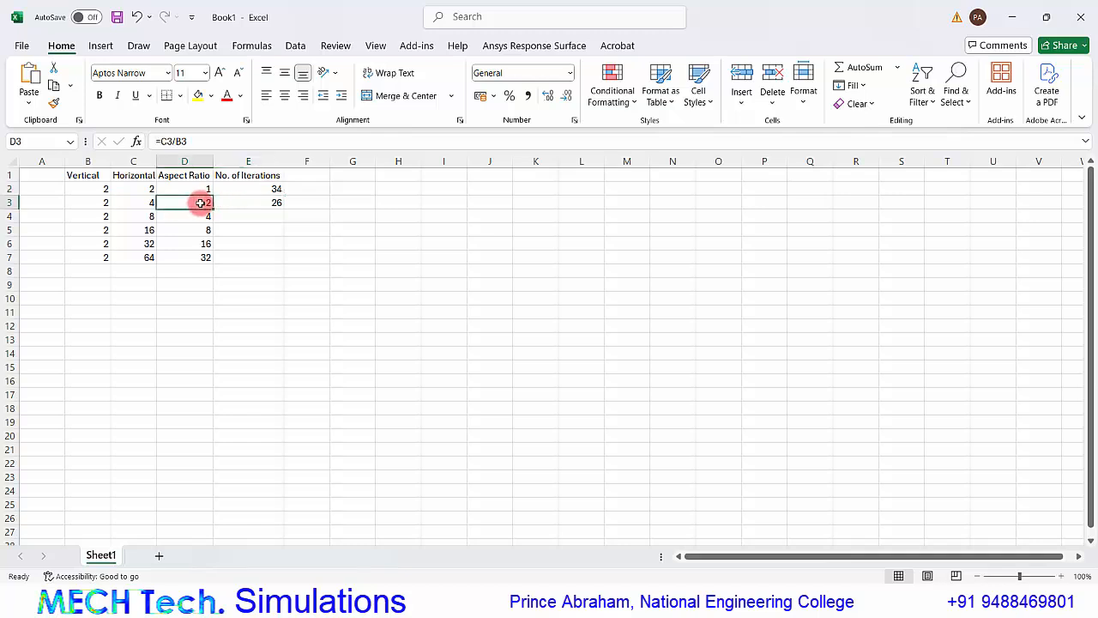
click(275, 204)
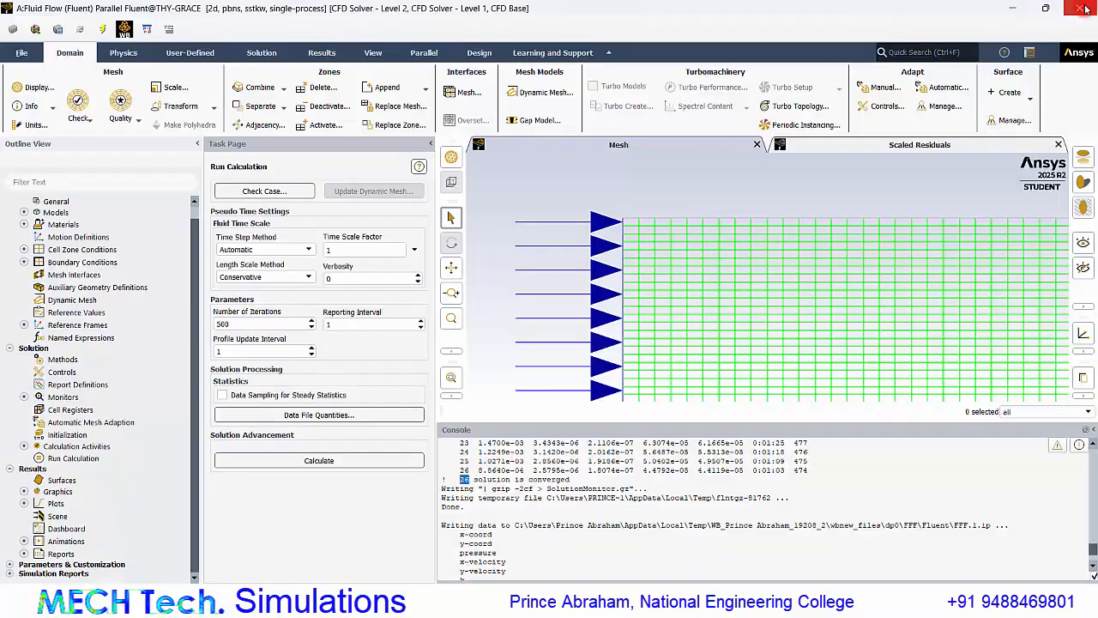
Close Fluent, open the Mesh cell in Workbench and set the Edge Sizing 2 element size to 8 mm.
click(1087, 7)
click(603, 346)
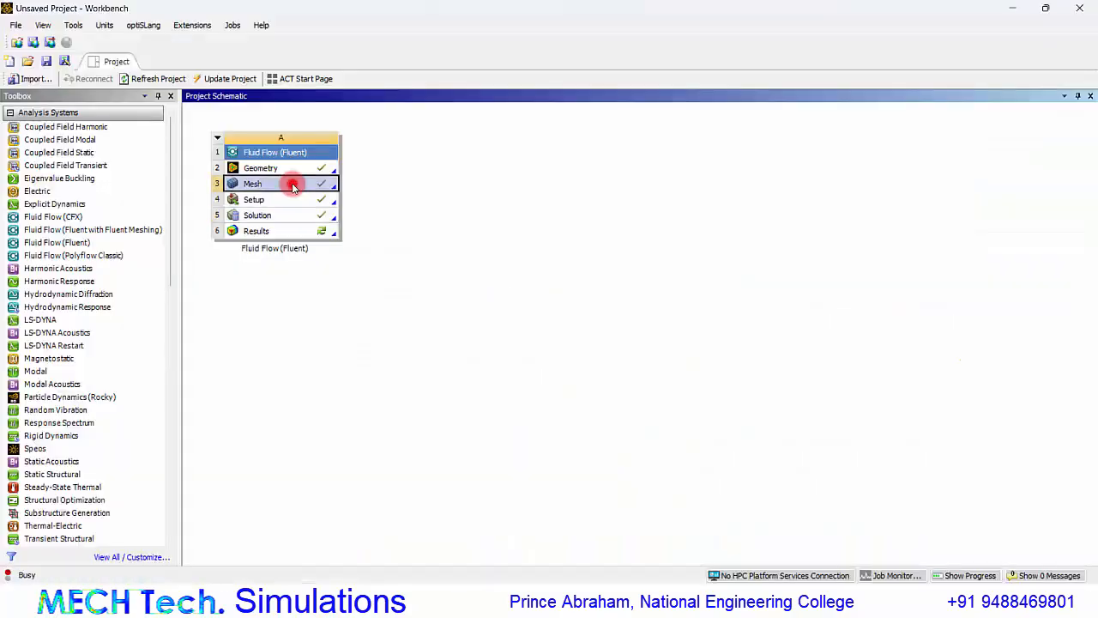
double_click(292, 184)
click(100, 247)
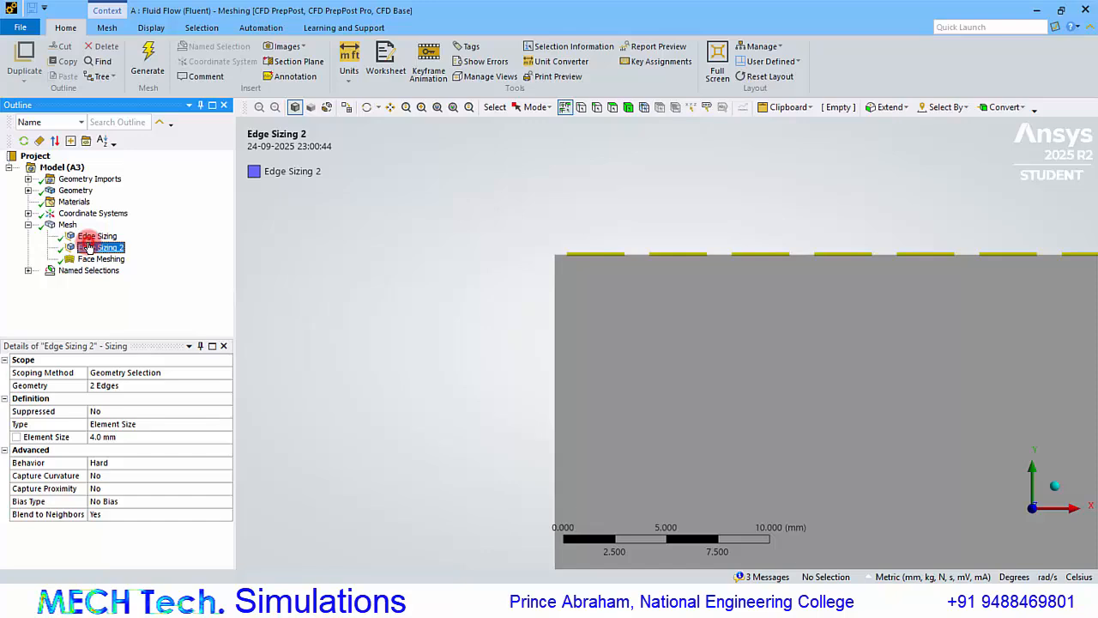
click(100, 402)
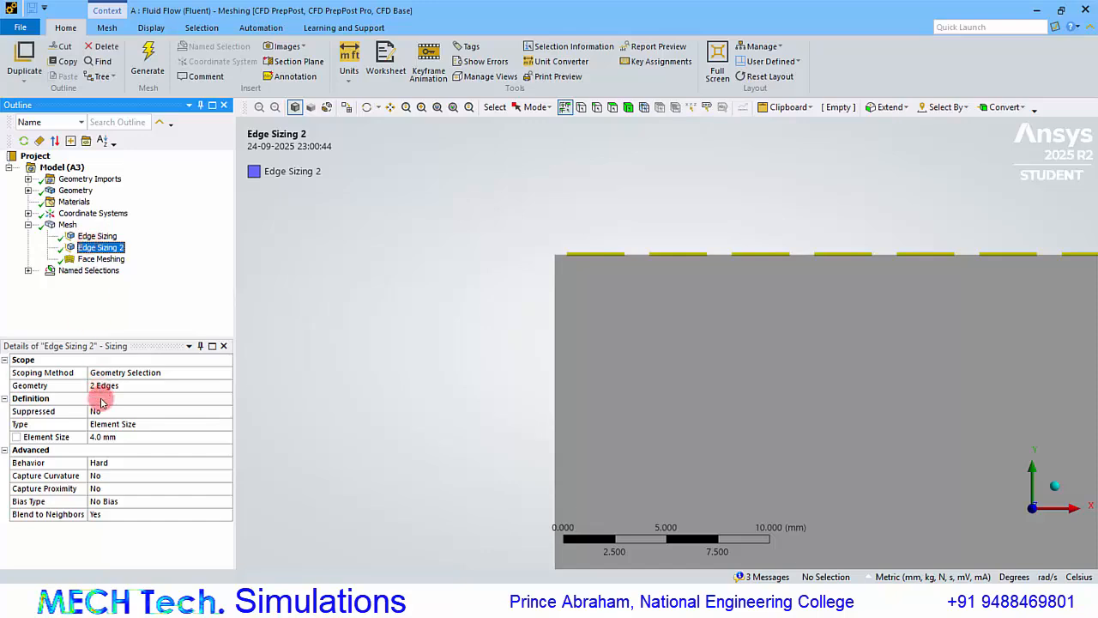
click(104, 435)
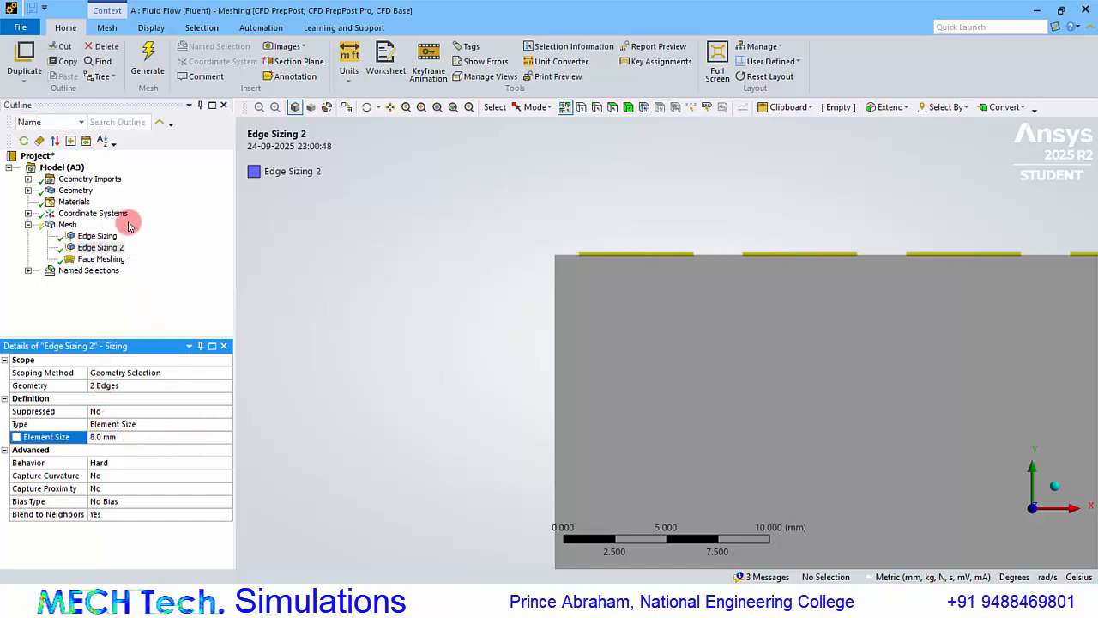
Regenerate the mesh and show its Aspect Ratio metric in the mesh's quality details.
click(151, 71)
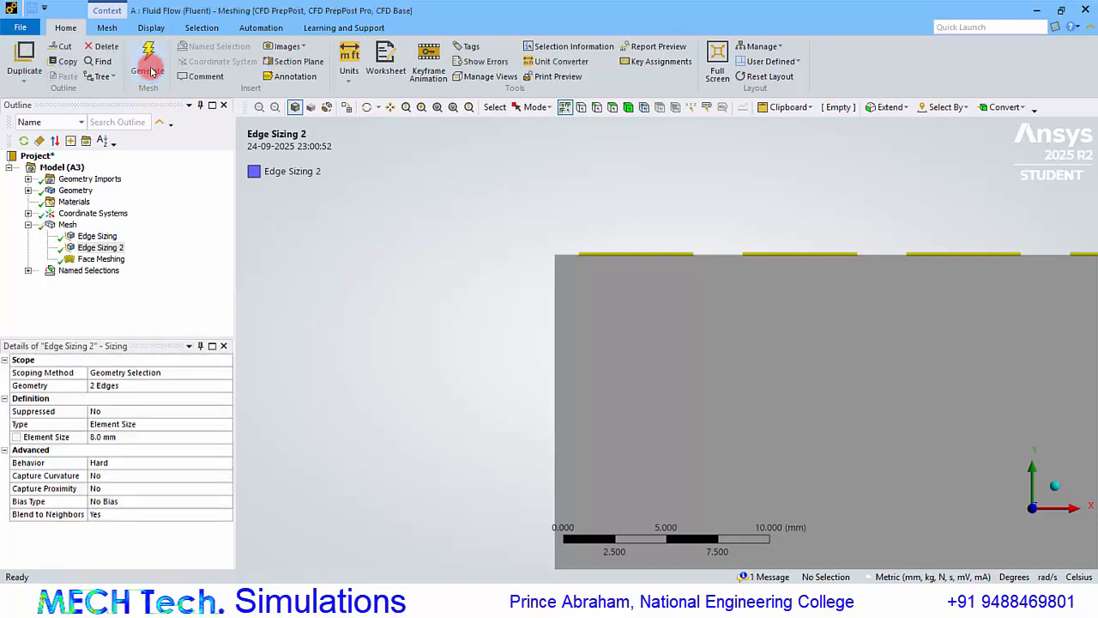
click(67, 224)
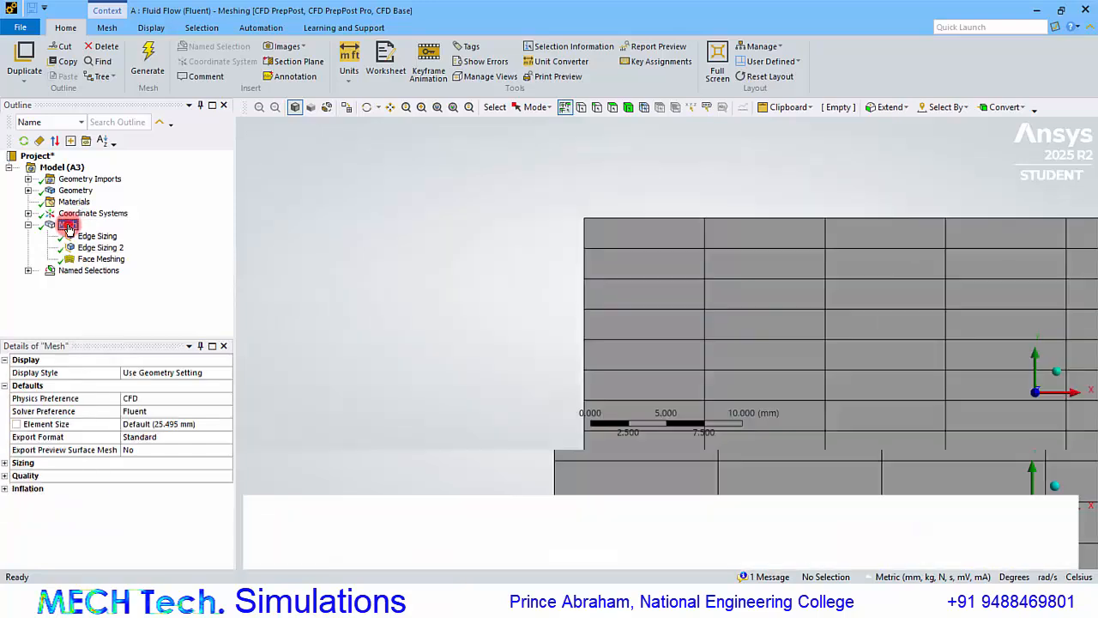
click(325, 250)
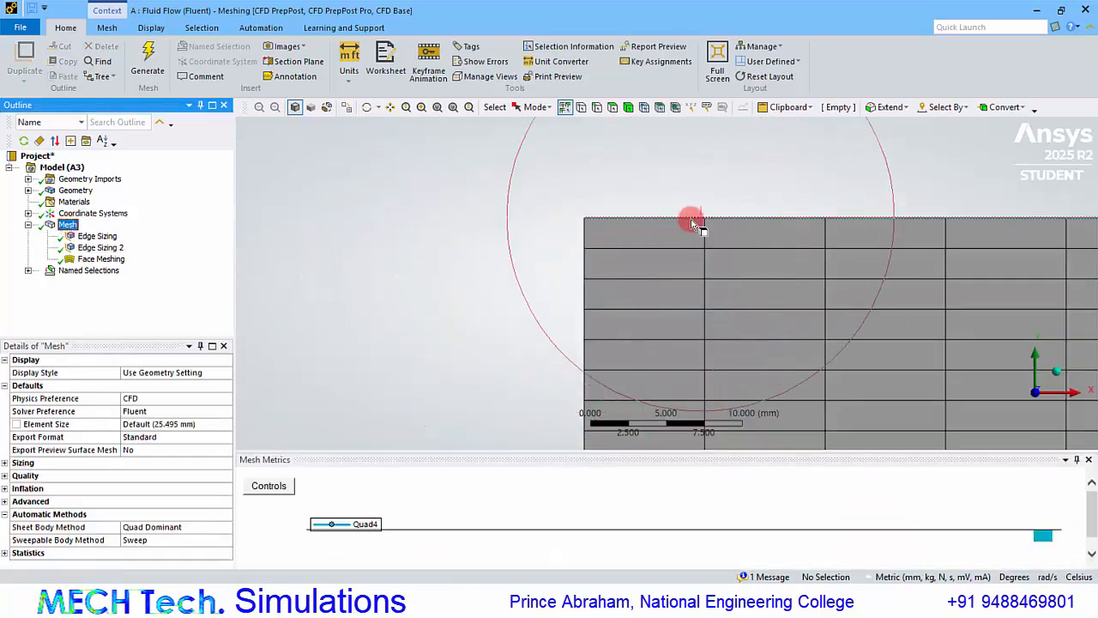
click(6, 477)
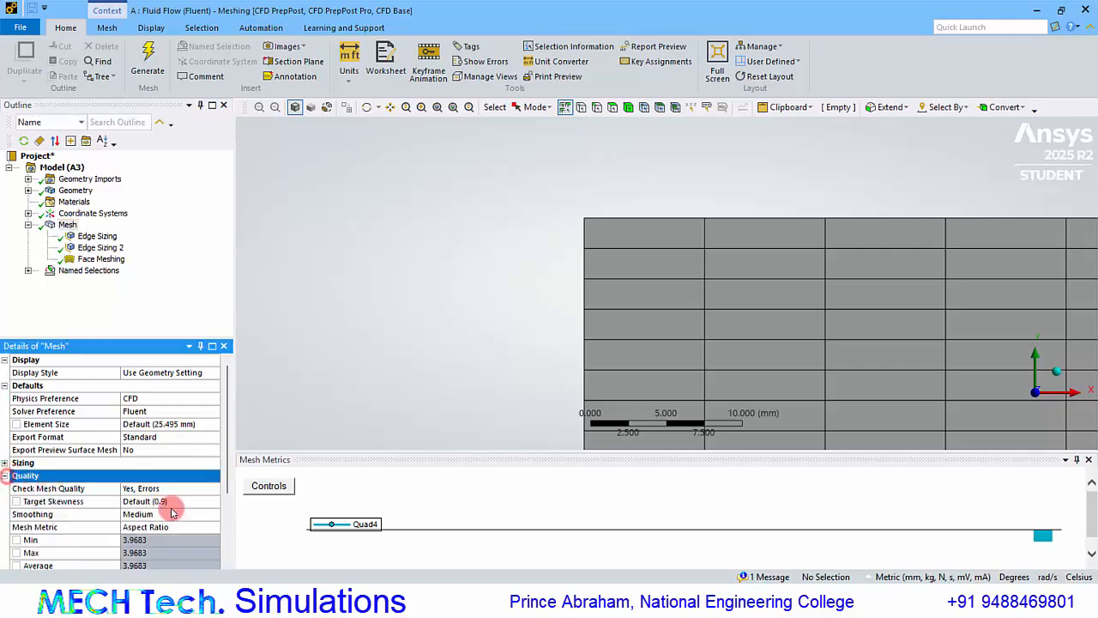
scroll(176, 509, down, 3)
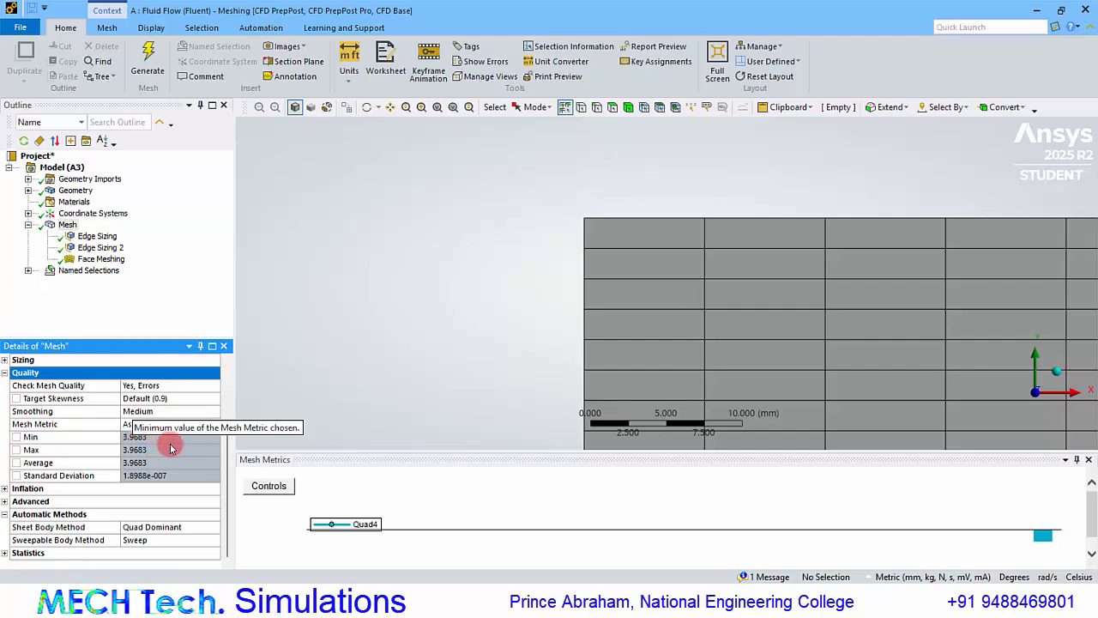
Check the mesh's Aspect Ratio metric against the aspect ratio in row 4 of the Excel table.
click(724, 600)
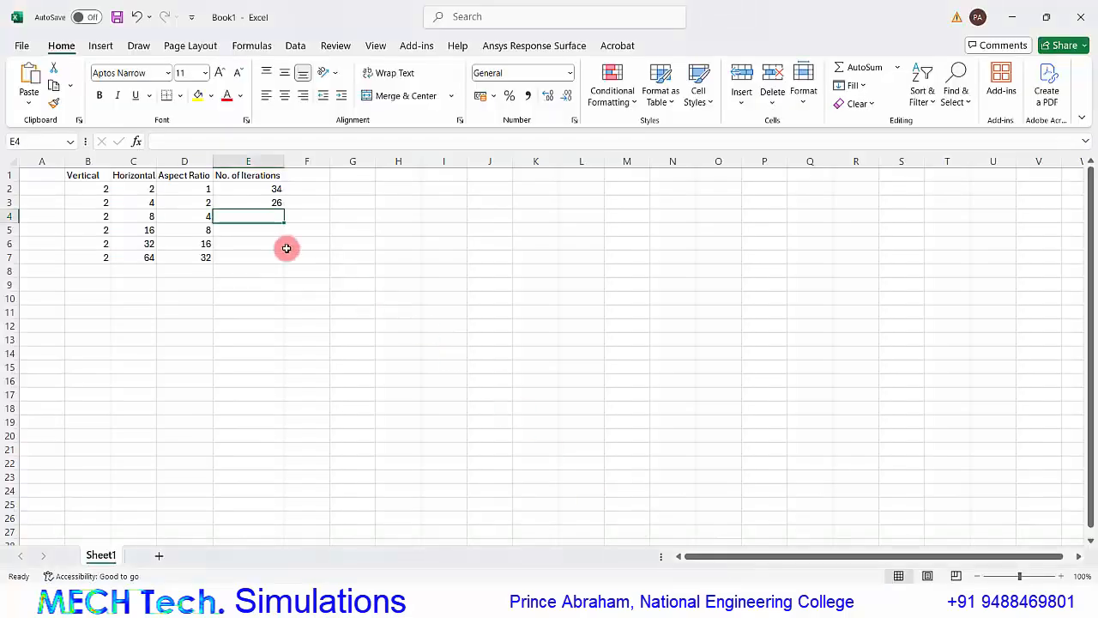
click(204, 220)
click(262, 215)
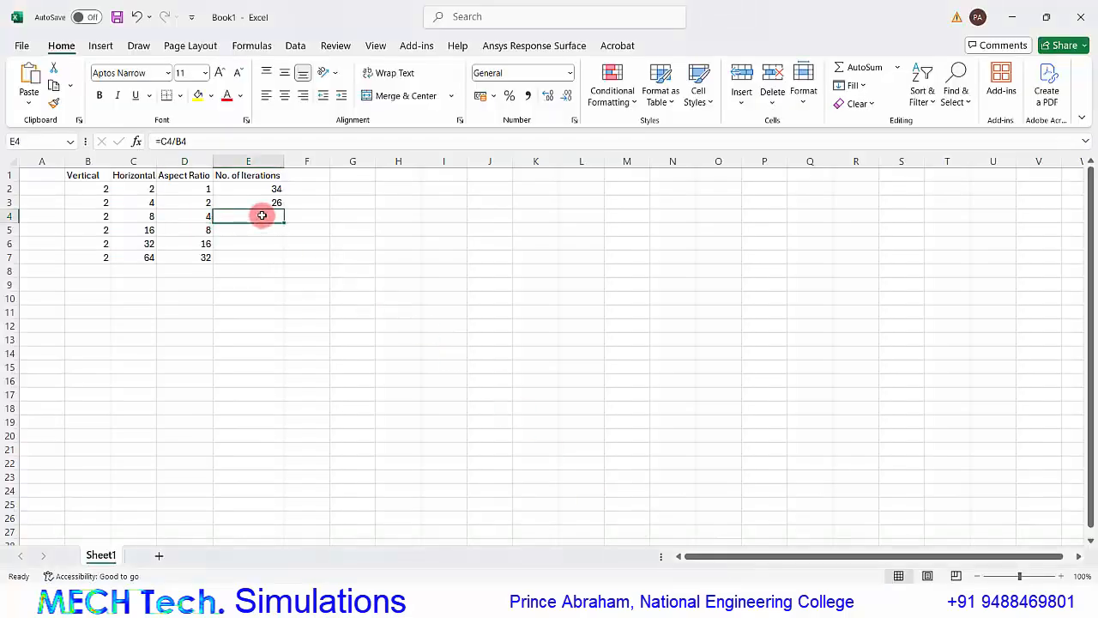
Return to Ansys Meshing, close it and update the Setup cell of the Fluid Flow (Fluent) system in Workbench.
mouse_move(747, 599)
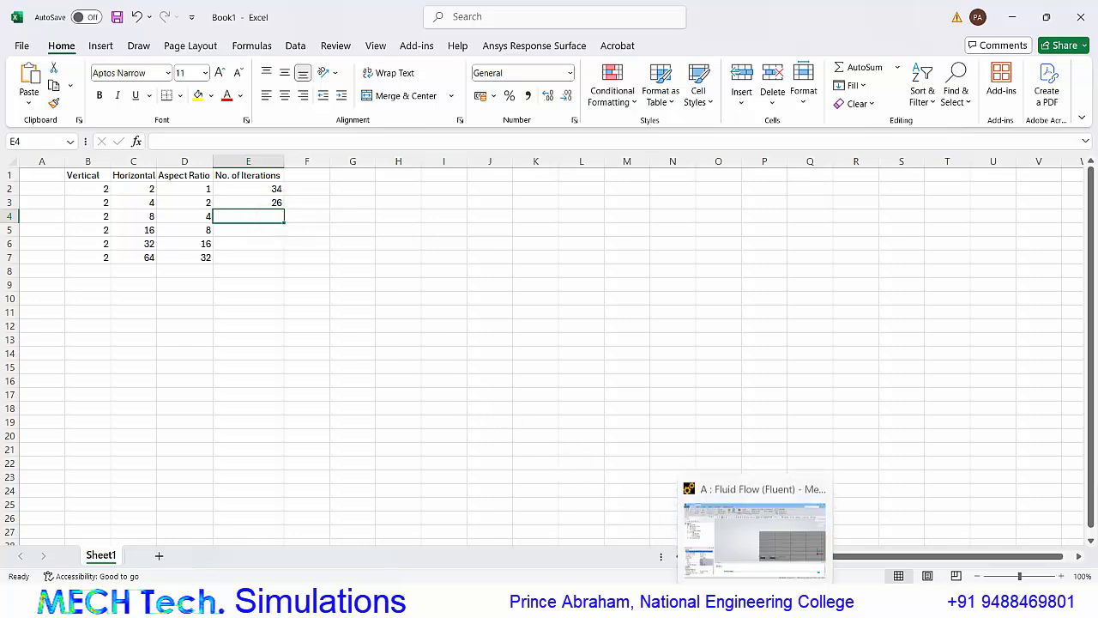
click(755, 511)
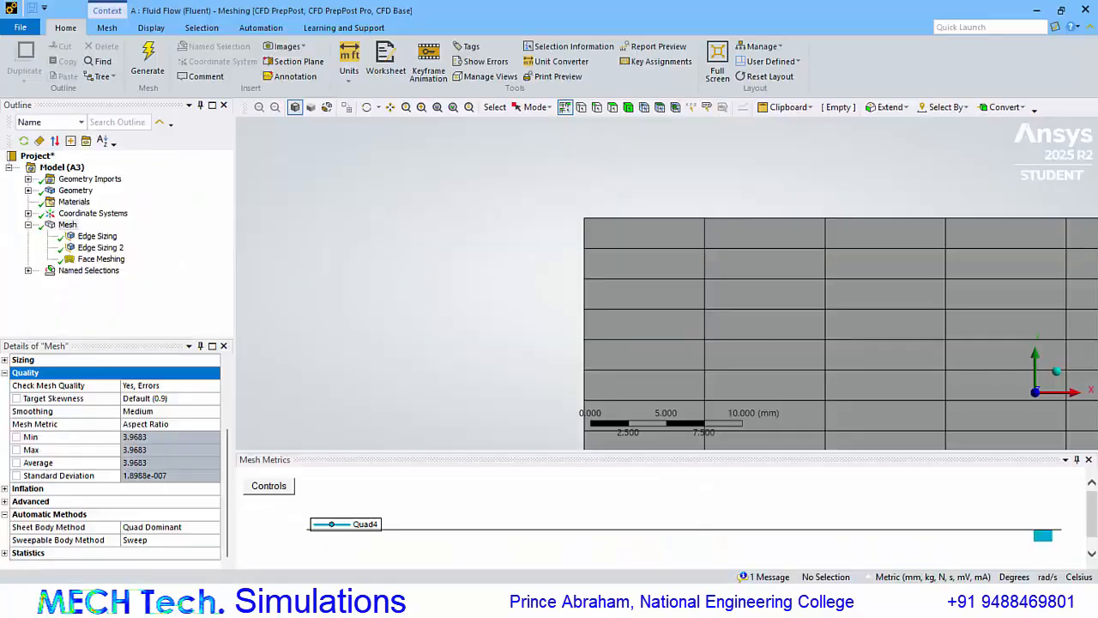
click(1090, 14)
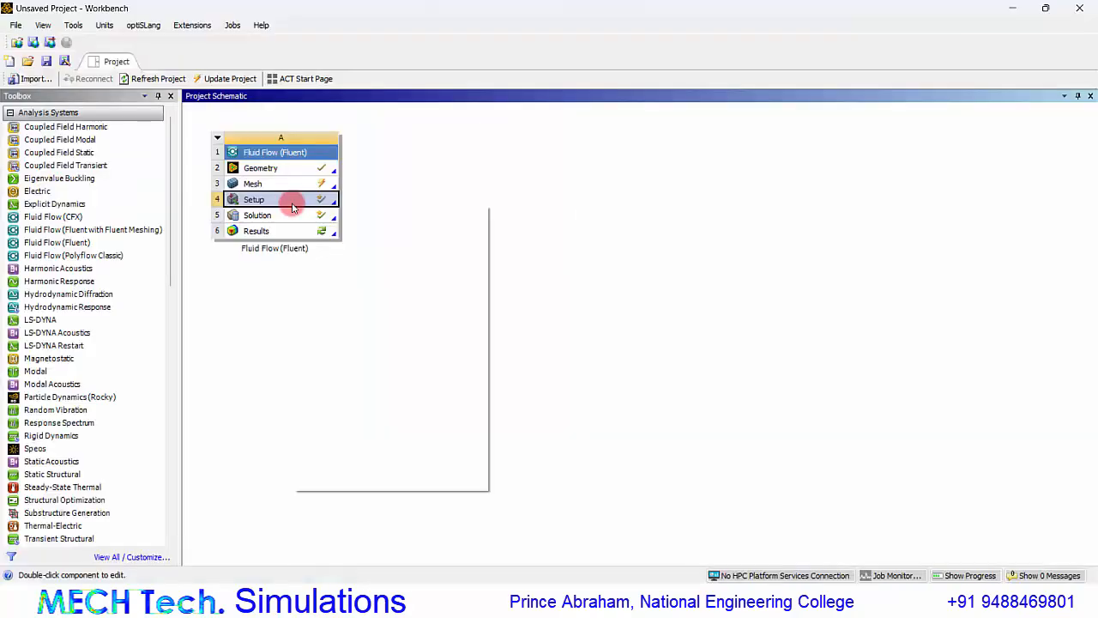
right_click(290, 201)
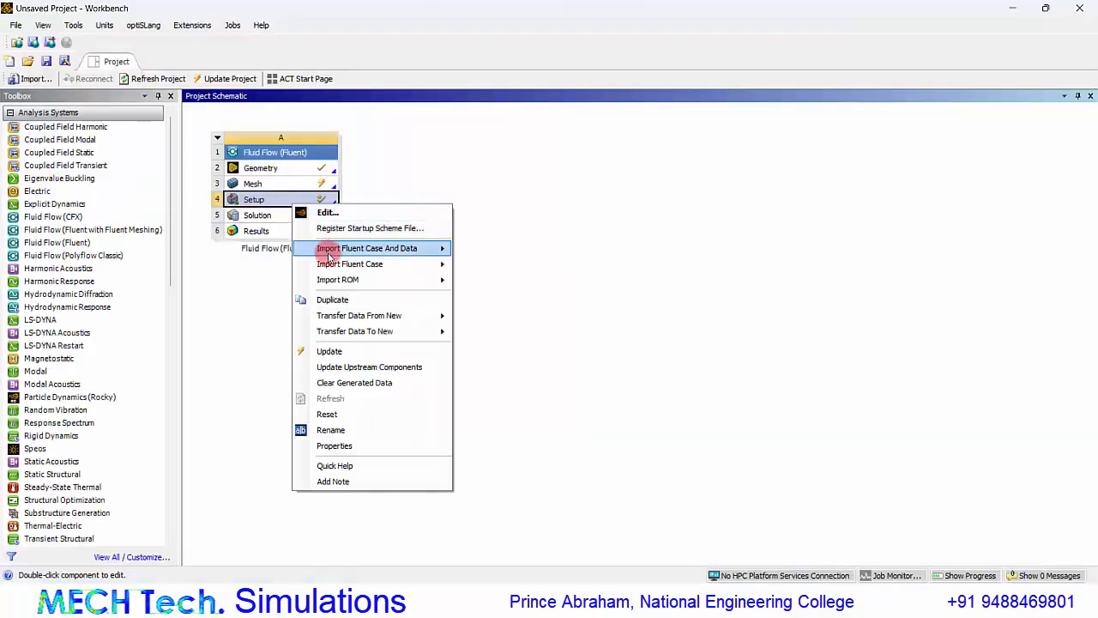
click(339, 350)
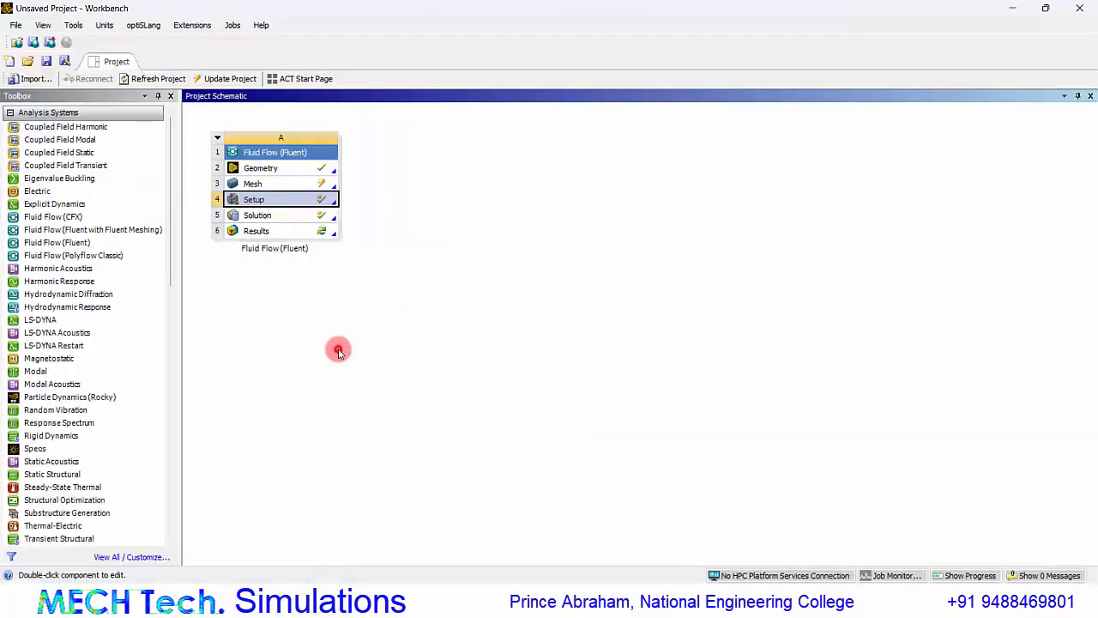
Open the Solution cell in Fluent with the refreshed upstream mesh and settings, and run the calculation.
double_click(312, 215)
click(534, 350)
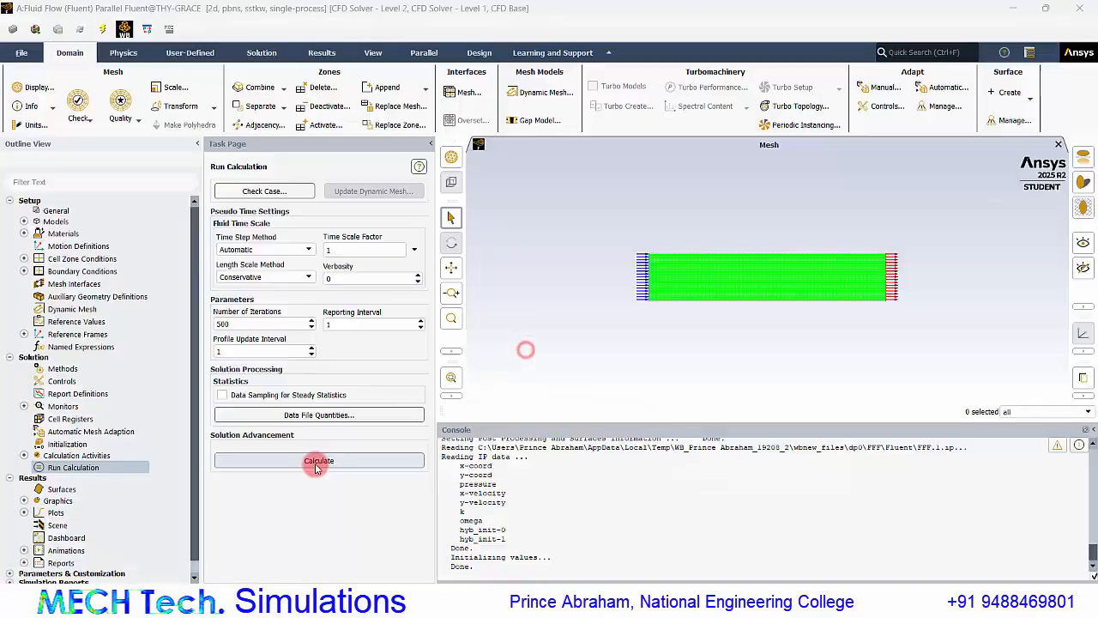
click(316, 464)
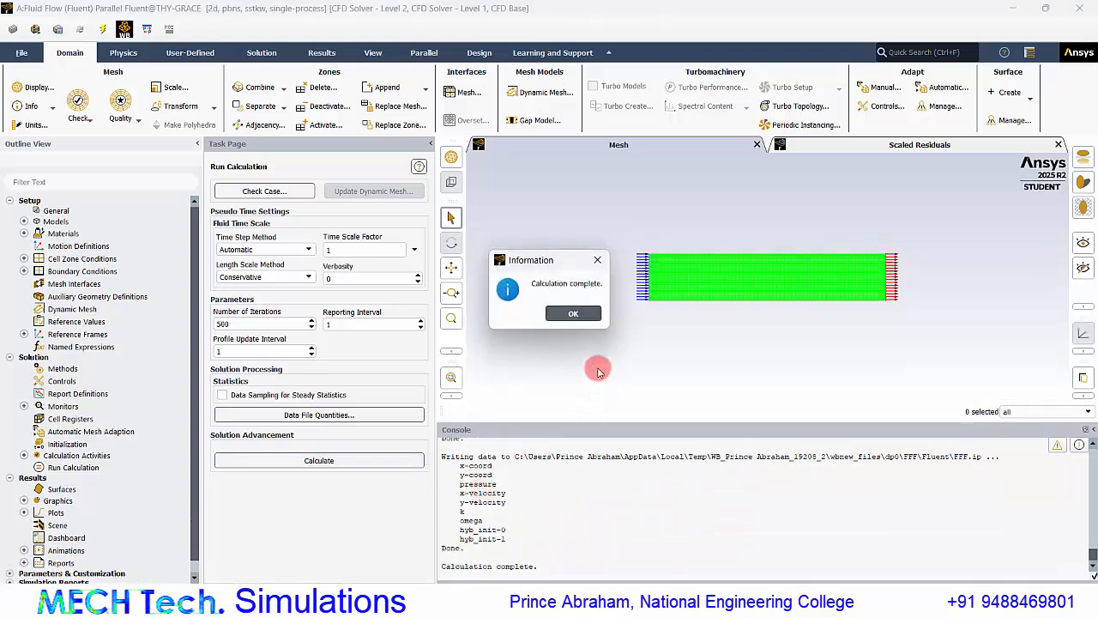
Dismiss the calculation notice and copy the converged iteration number 53 from the Fluent console into cell E4 in Excel.
click(574, 313)
scroll(467, 472, up, 3)
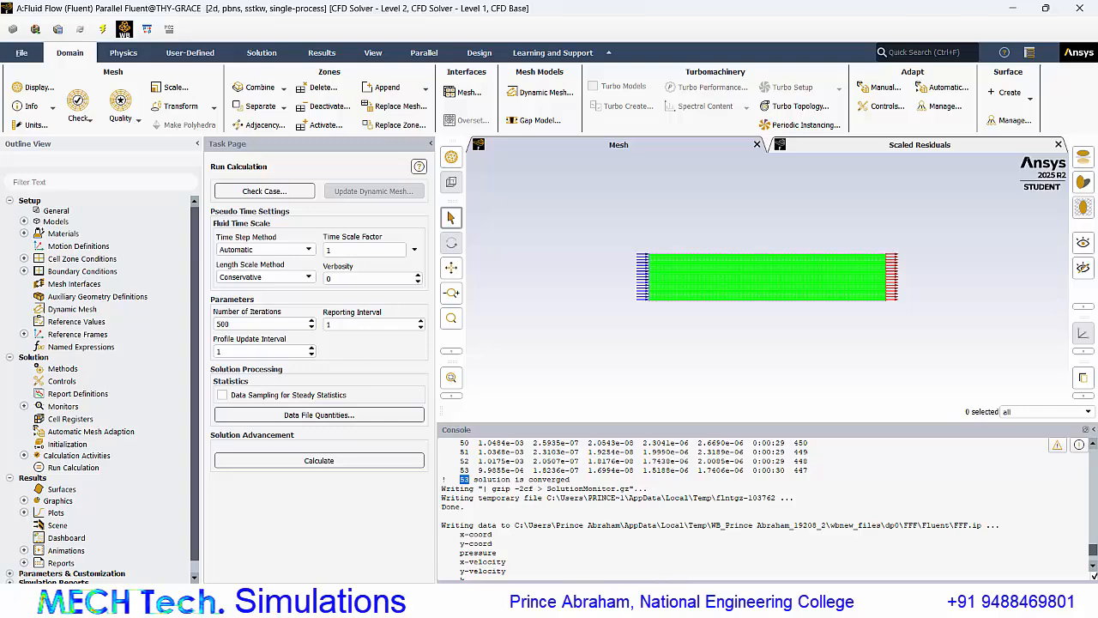
click(628, 600)
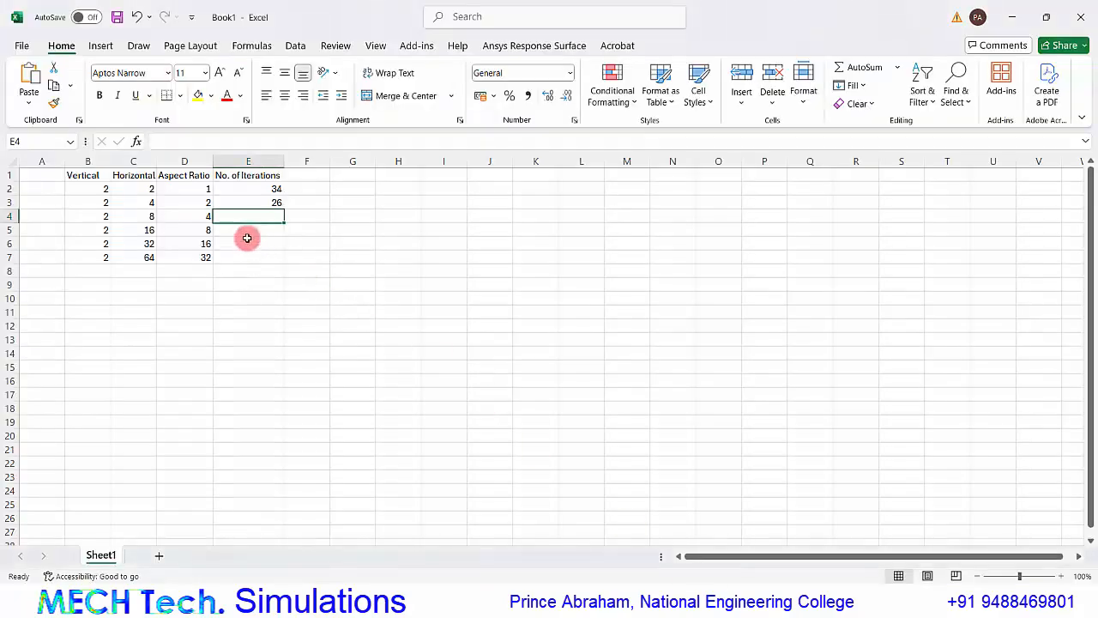
text(53)
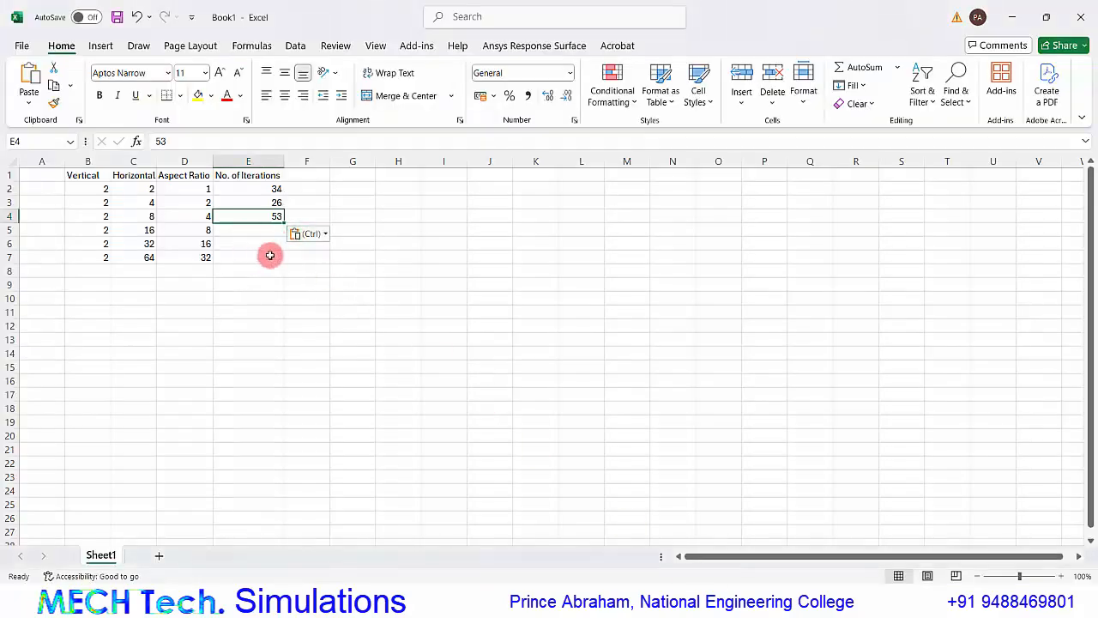
Review the row 4 iteration count and the aspect ratio of the next case in row 5 of the Excel table.
click(262, 253)
click(266, 227)
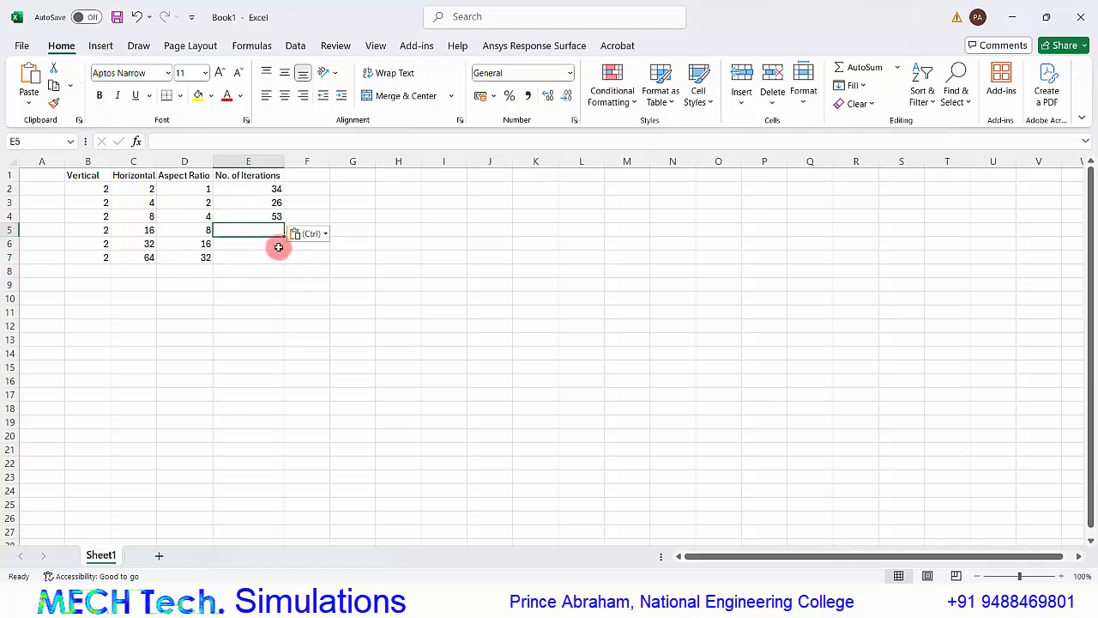
click(274, 218)
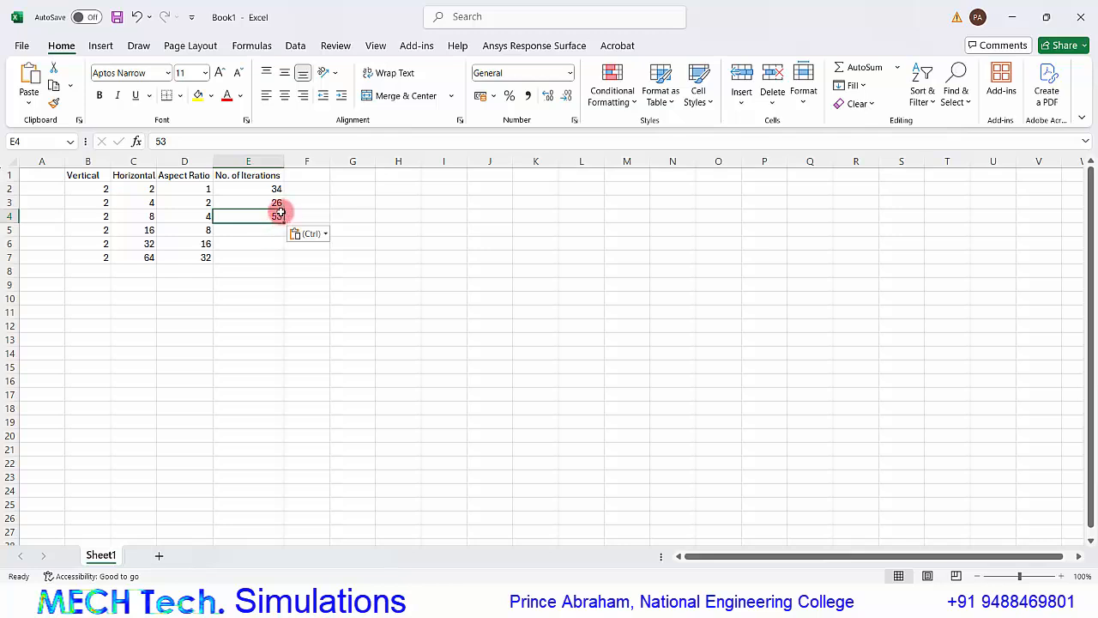
click(271, 230)
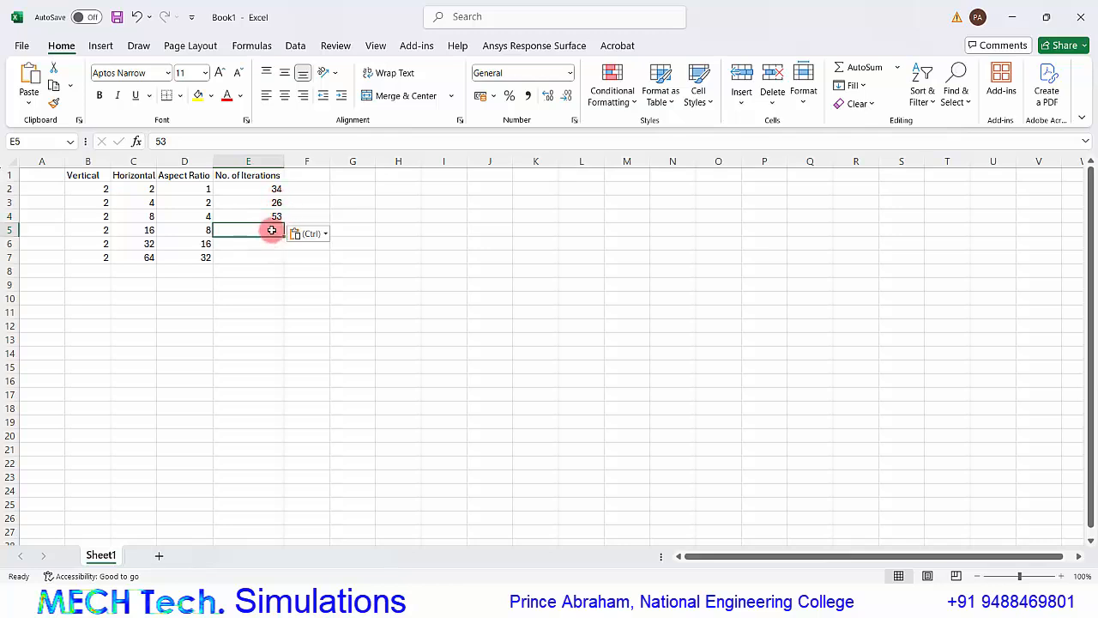
click(203, 230)
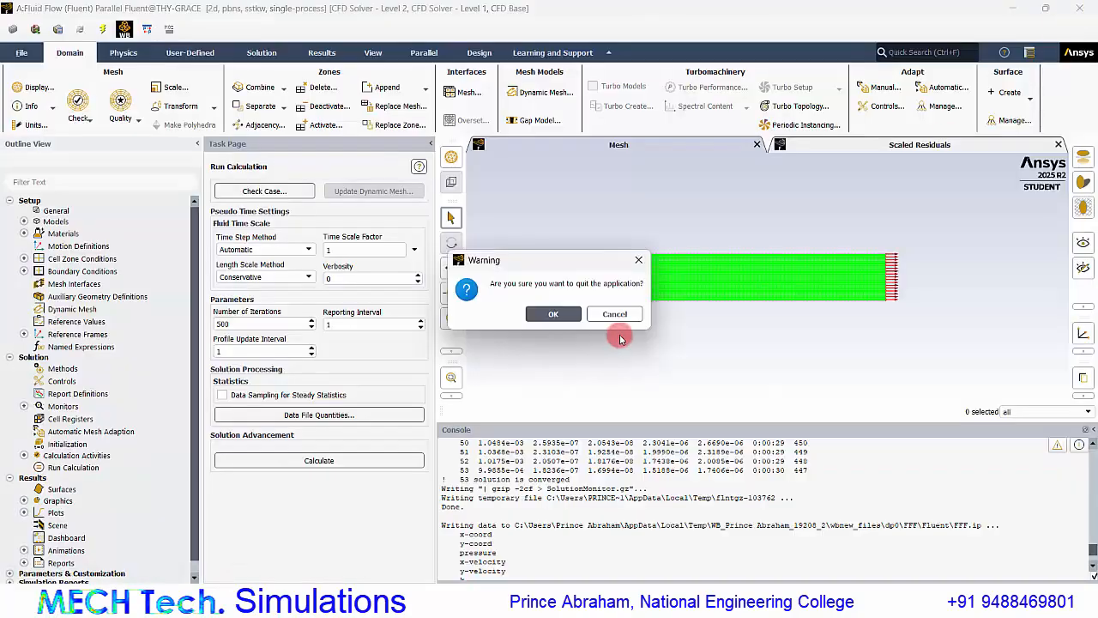
Quit Fluent, reopen the mesh from Workbench and set the Edge Sizing 2 element size to 16 mm.
click(560, 314)
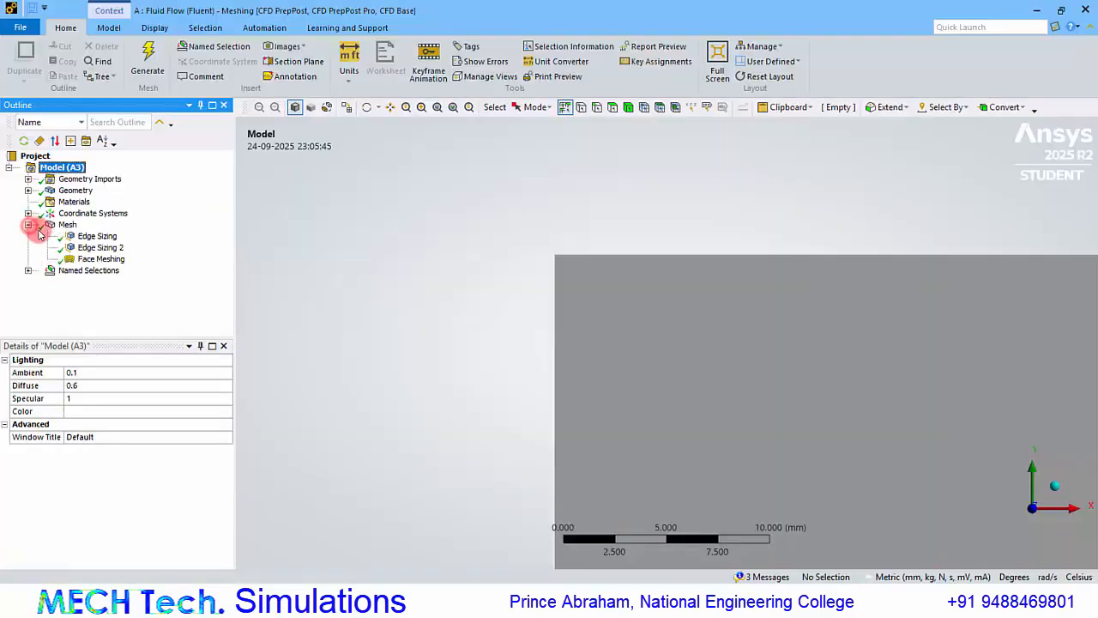
click(100, 247)
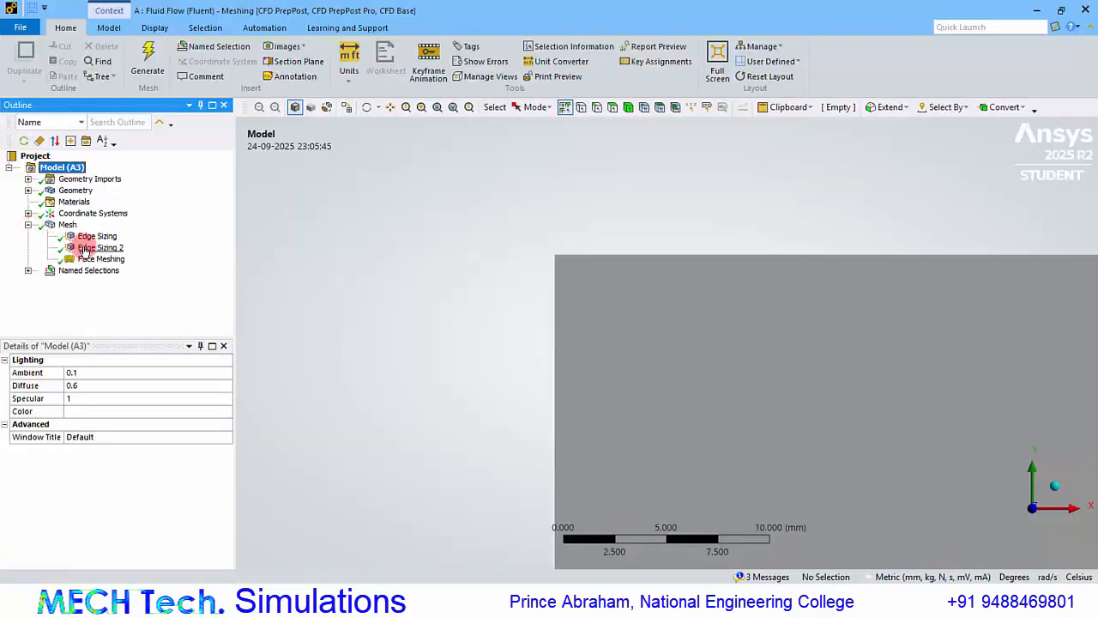
click(103, 438)
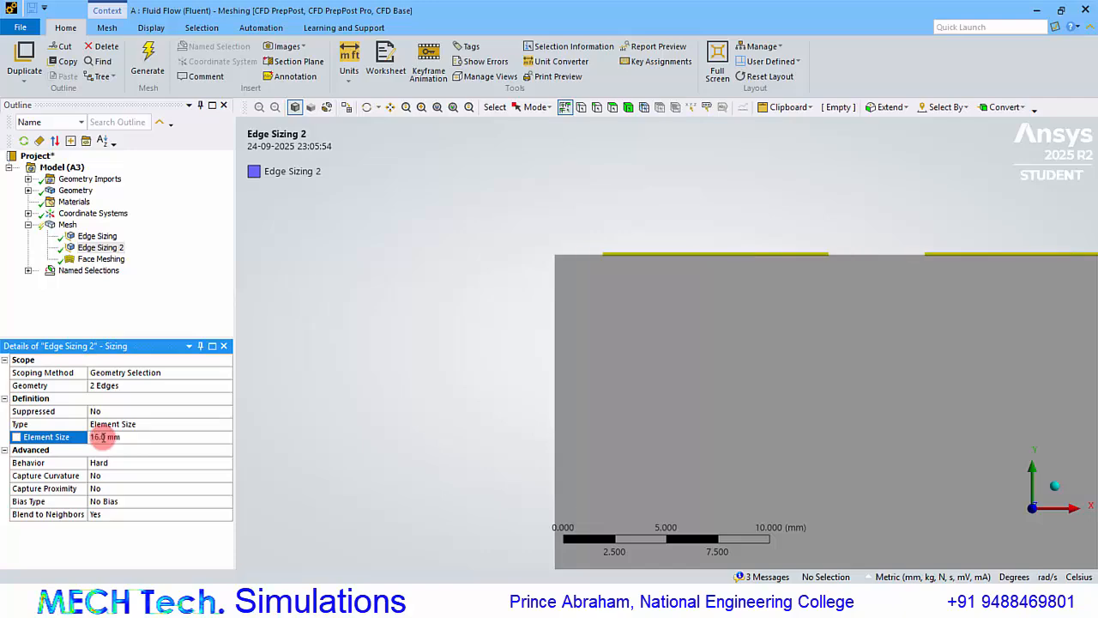
Generate the mesh from the new edge sizing and check its aspect ratio metric against the row 5 case in Excel.
click(67, 224)
click(150, 71)
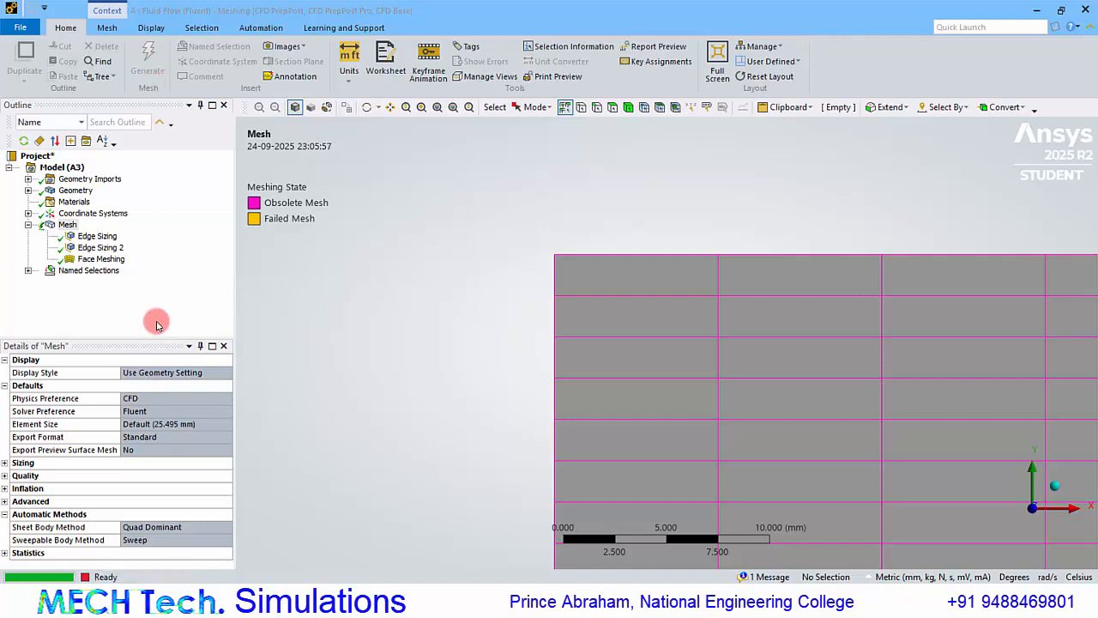
click(4, 476)
scroll(120, 489, down, 3)
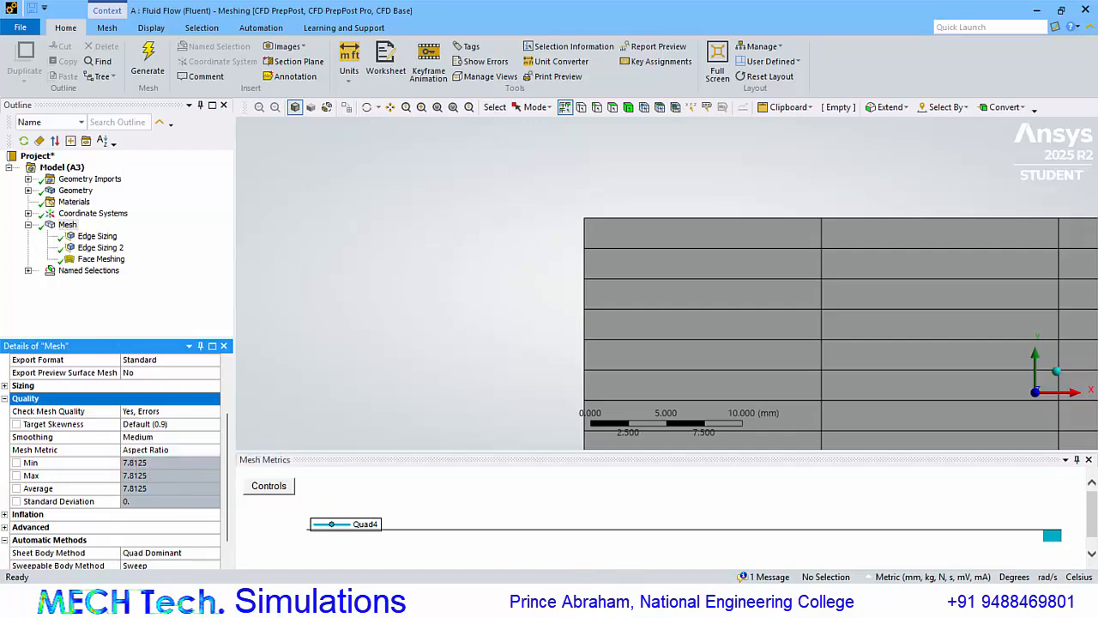
click(514, 601)
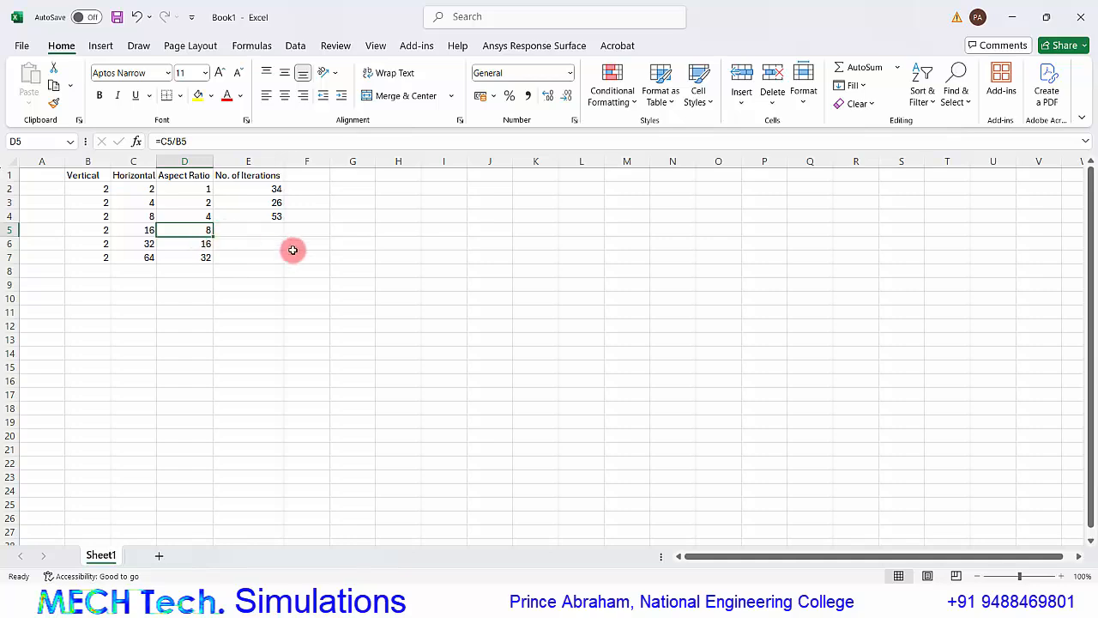
click(264, 228)
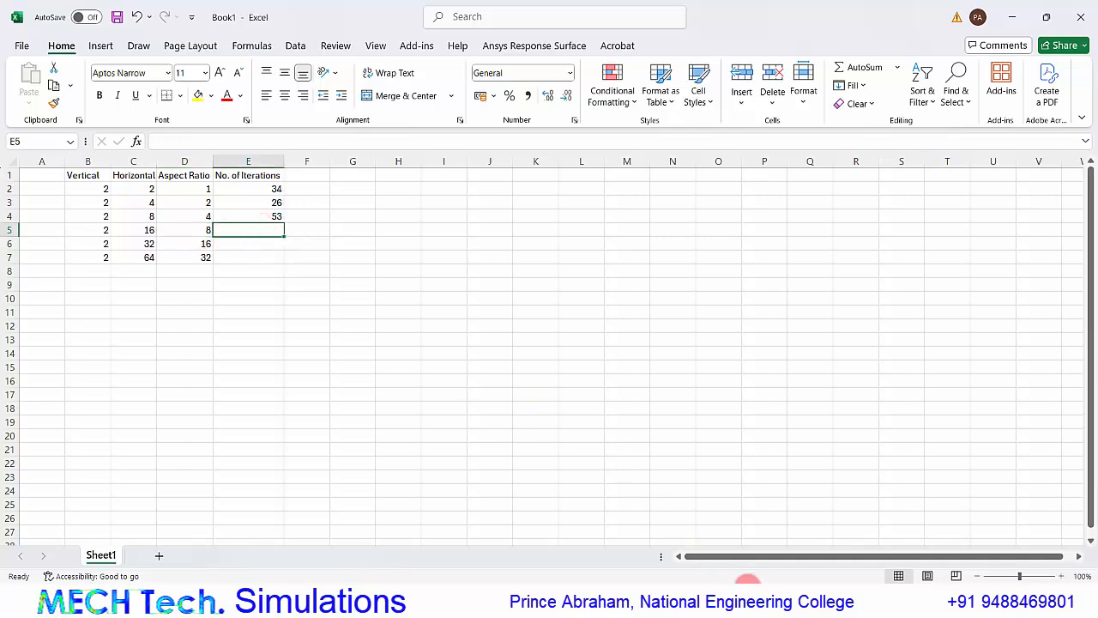
Return to the meshing window, close it and update the Setup cell of the Fluent system in Workbench.
mouse_move(753, 605)
click(755, 536)
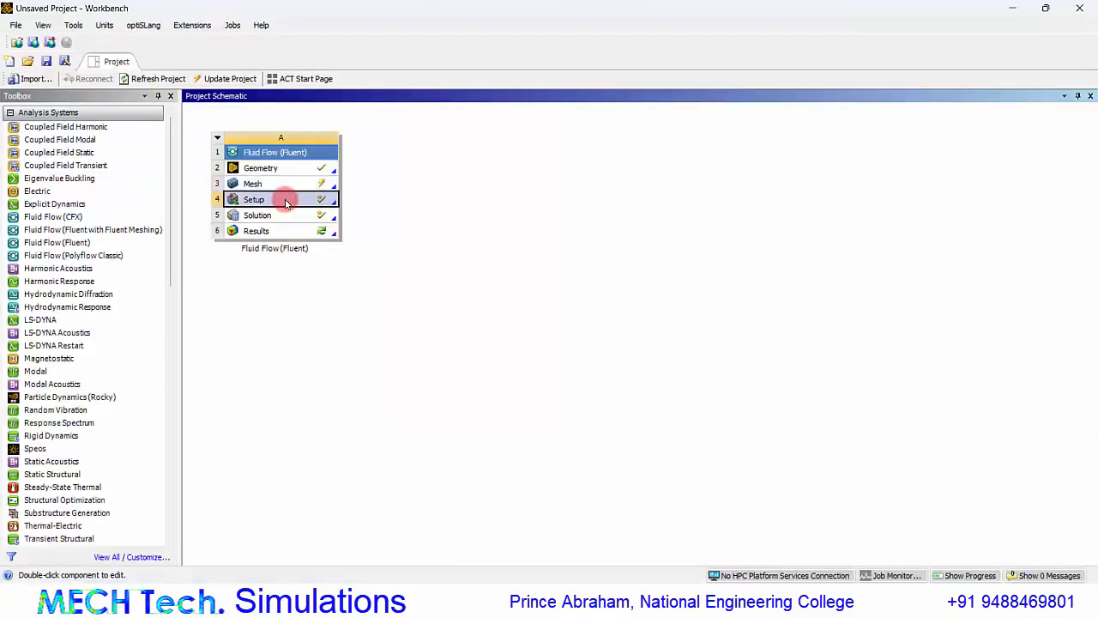
right_click(287, 199)
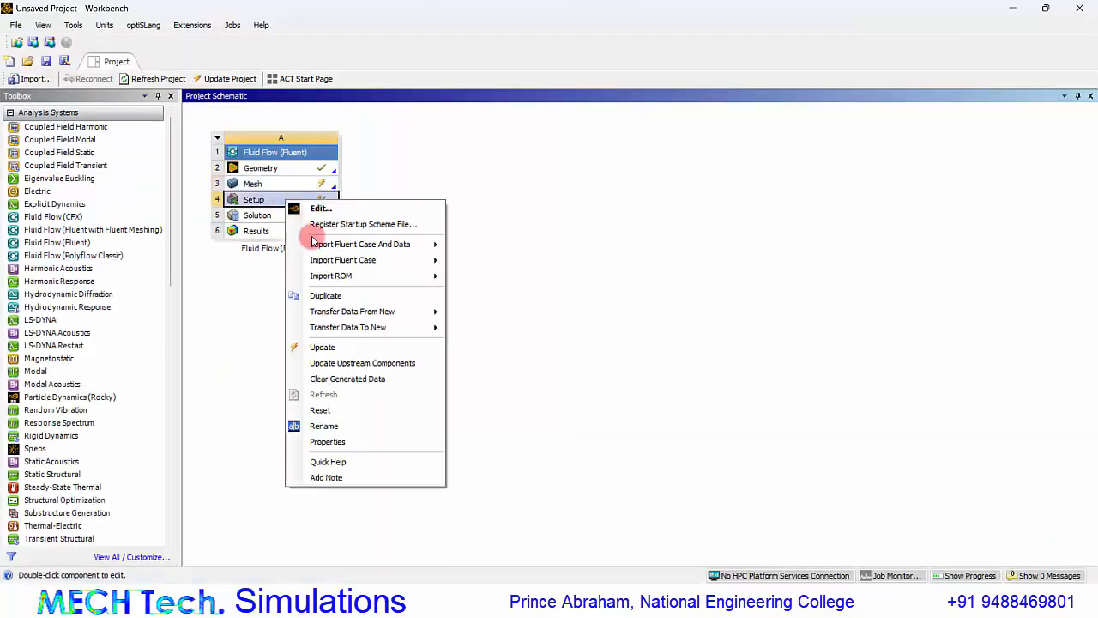
click(320, 348)
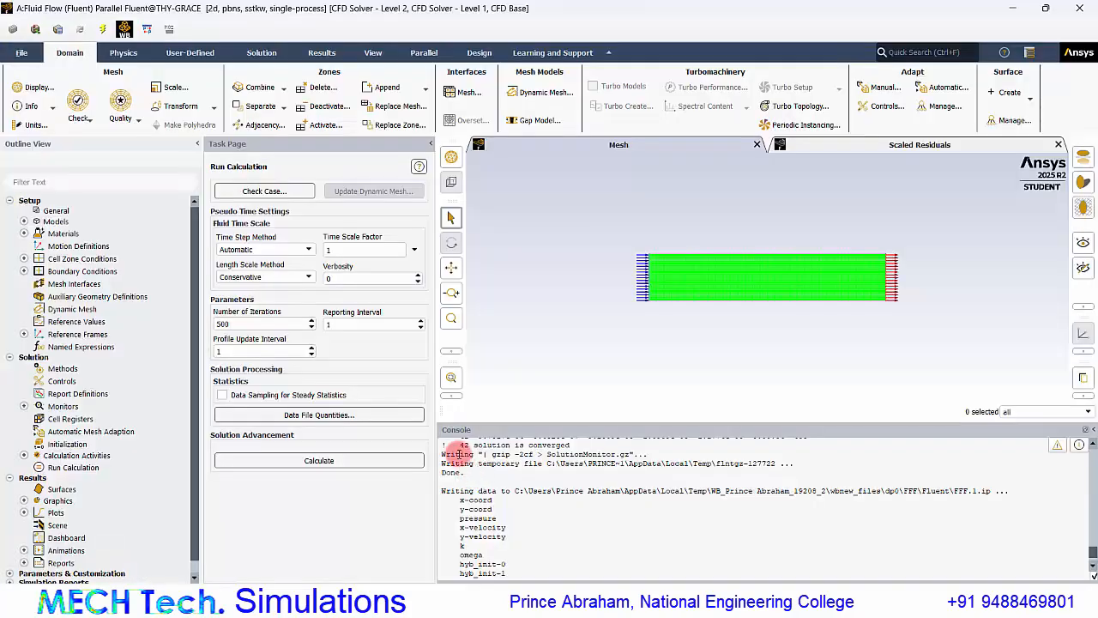
Record the converged iteration number 42 from the Fluent console in cell E5 in Excel.
double_click(465, 444)
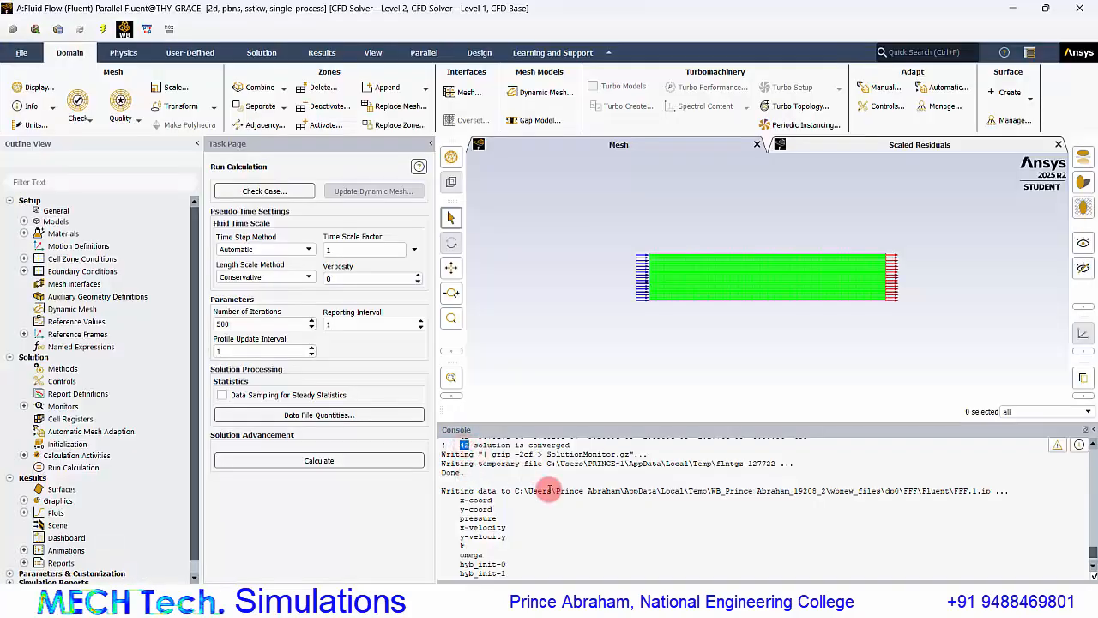
click(699, 602)
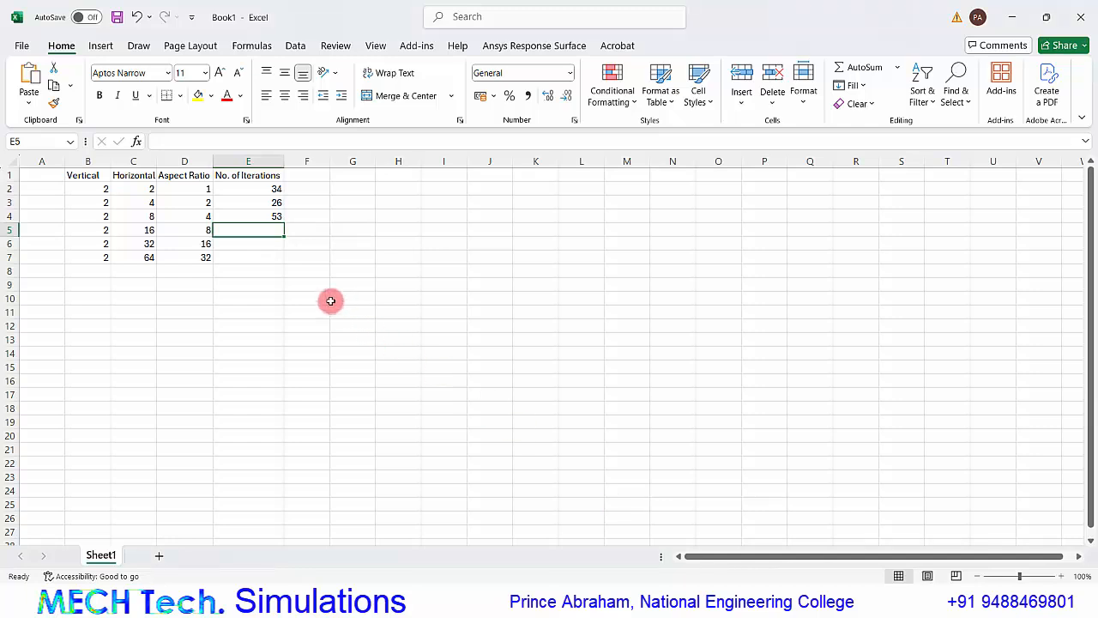
text(42)
key(Return)
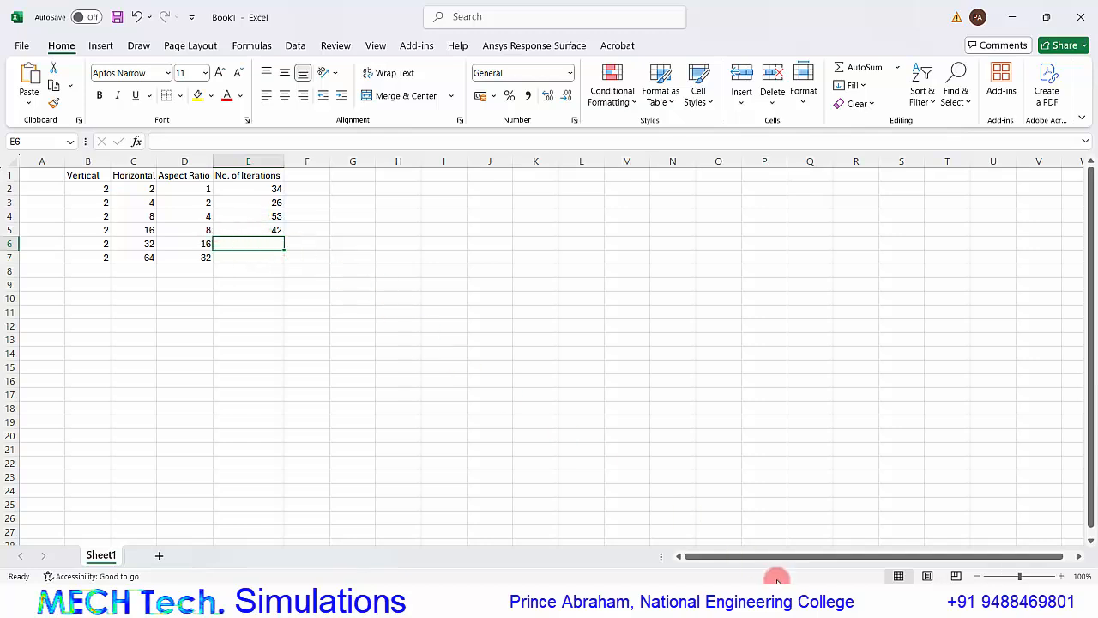
click(203, 246)
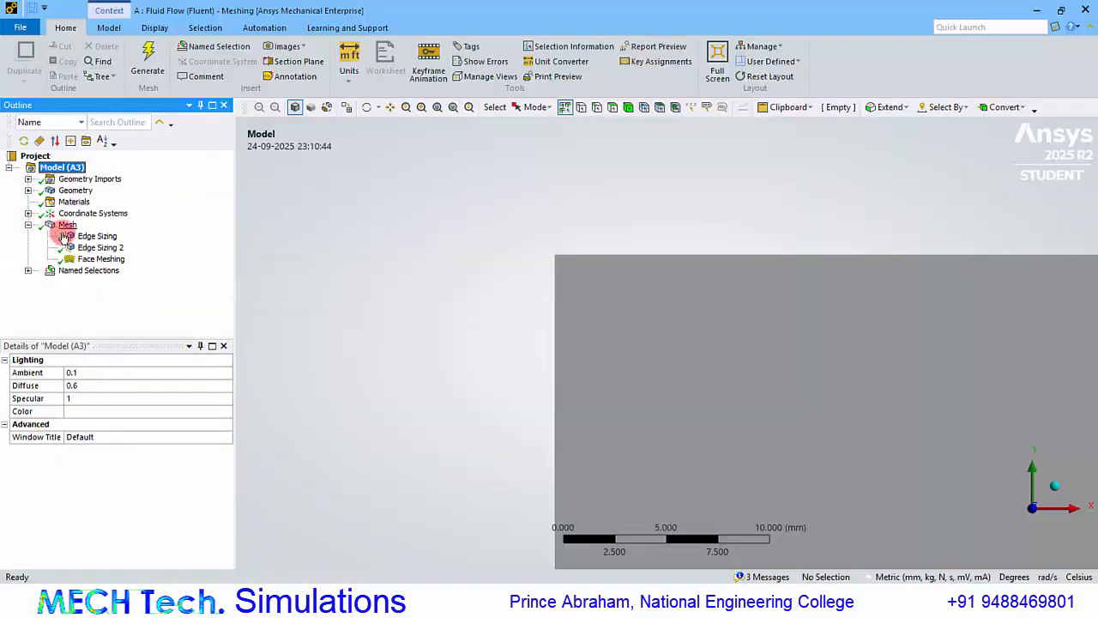
Set the element size of Edge Sizing 2 to 32 mm in the reopened mesh.
click(93, 241)
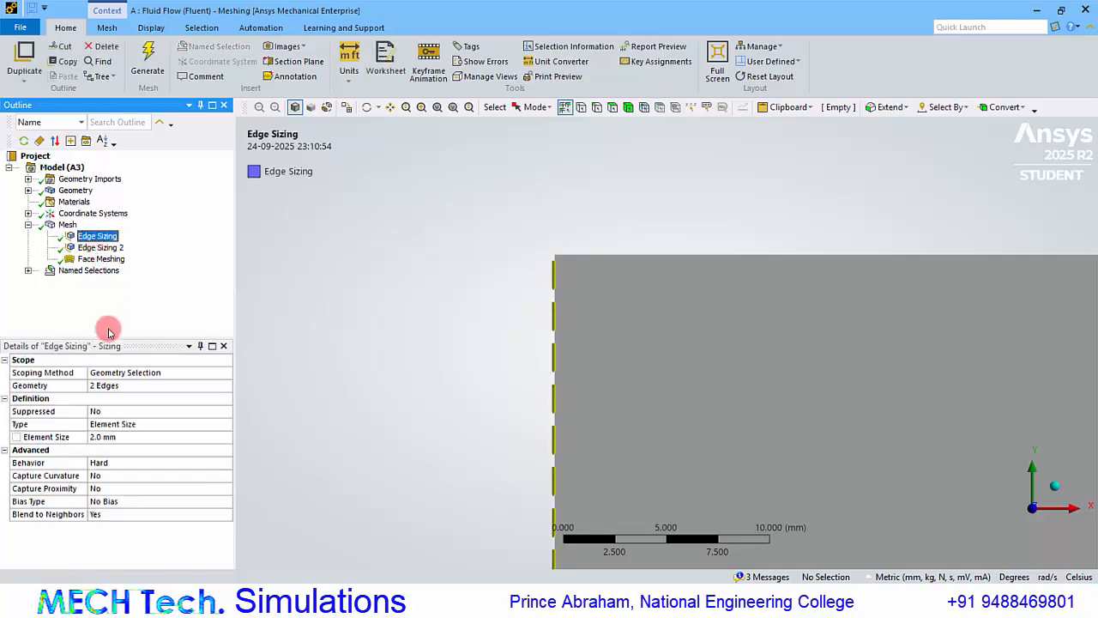
click(107, 249)
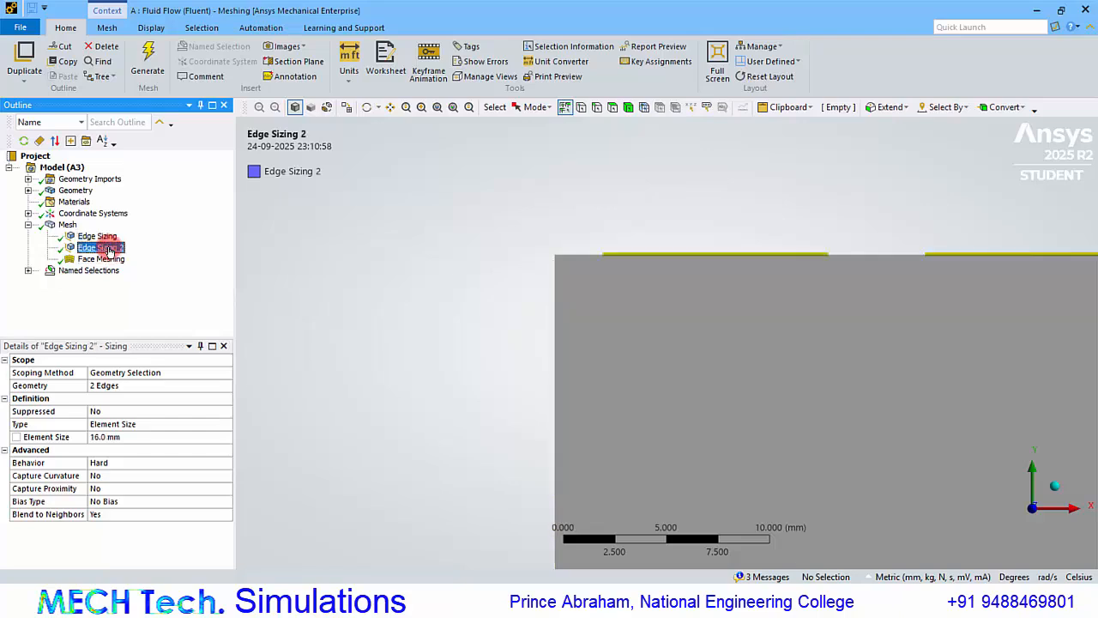
click(112, 438)
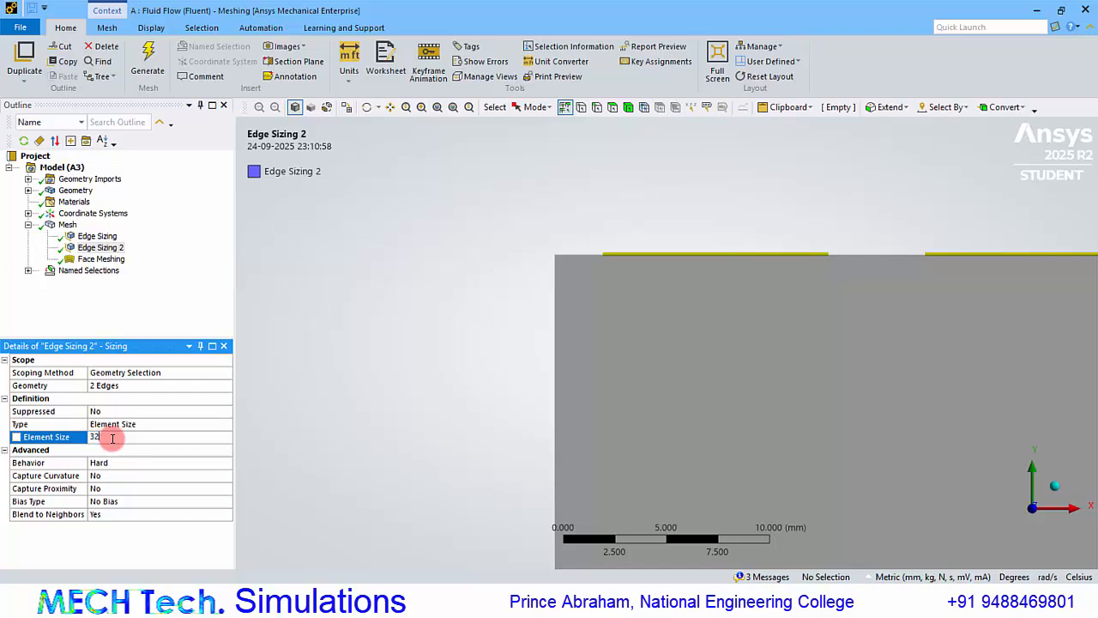
text(32)
key(Return)
Generate the mesh with the enlarged edge sizing and display the resulting elements.
middle_drag(315, 284, 630, 300)
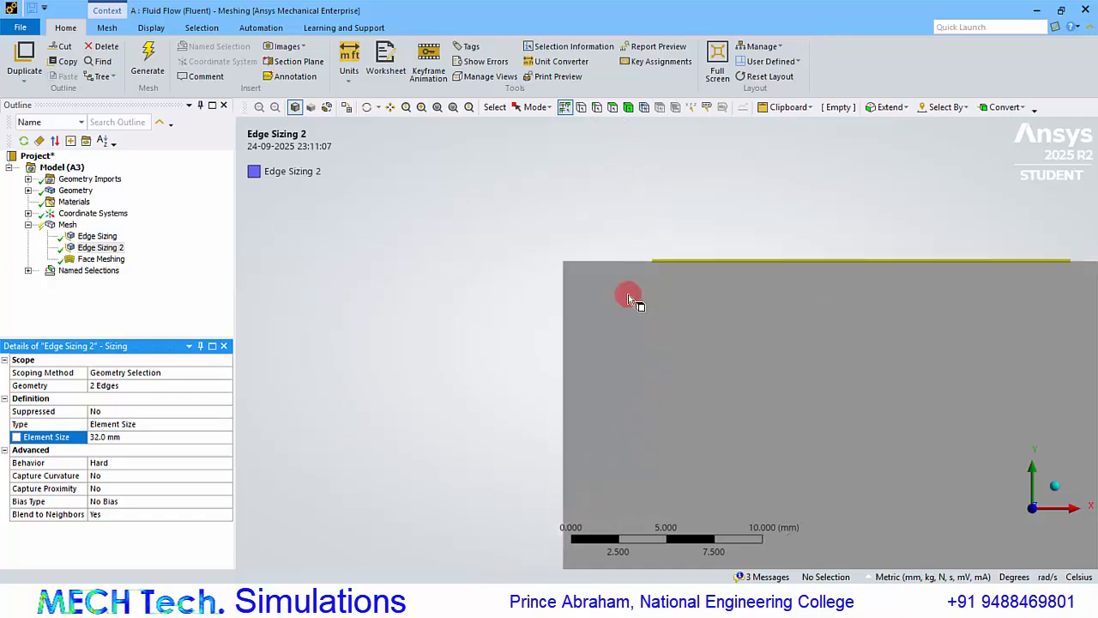
scroll(657, 321, down, 6)
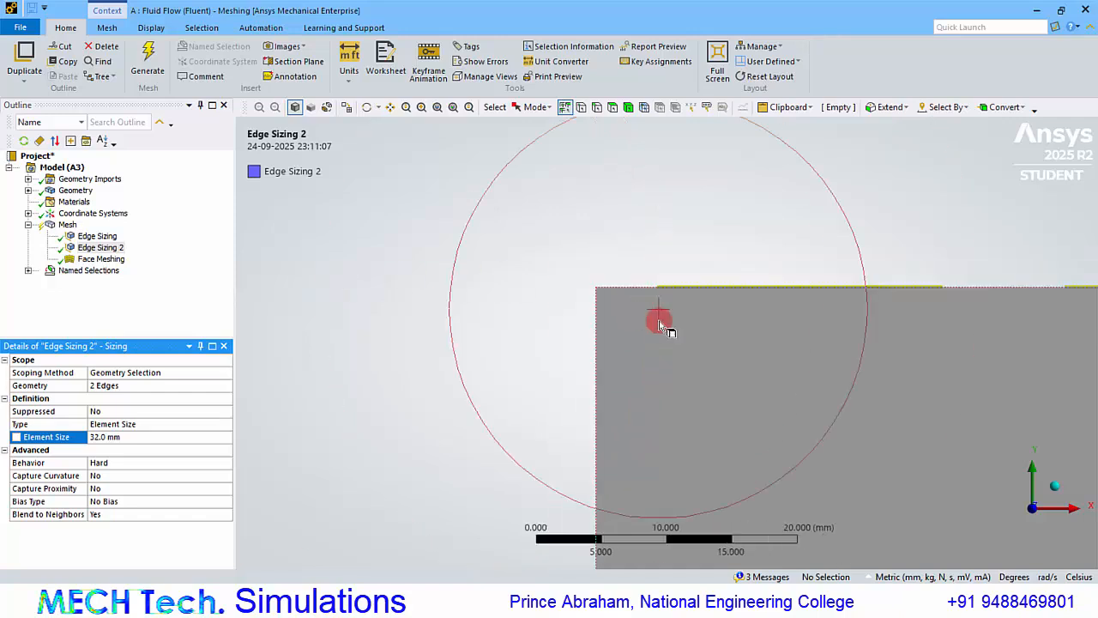
click(150, 71)
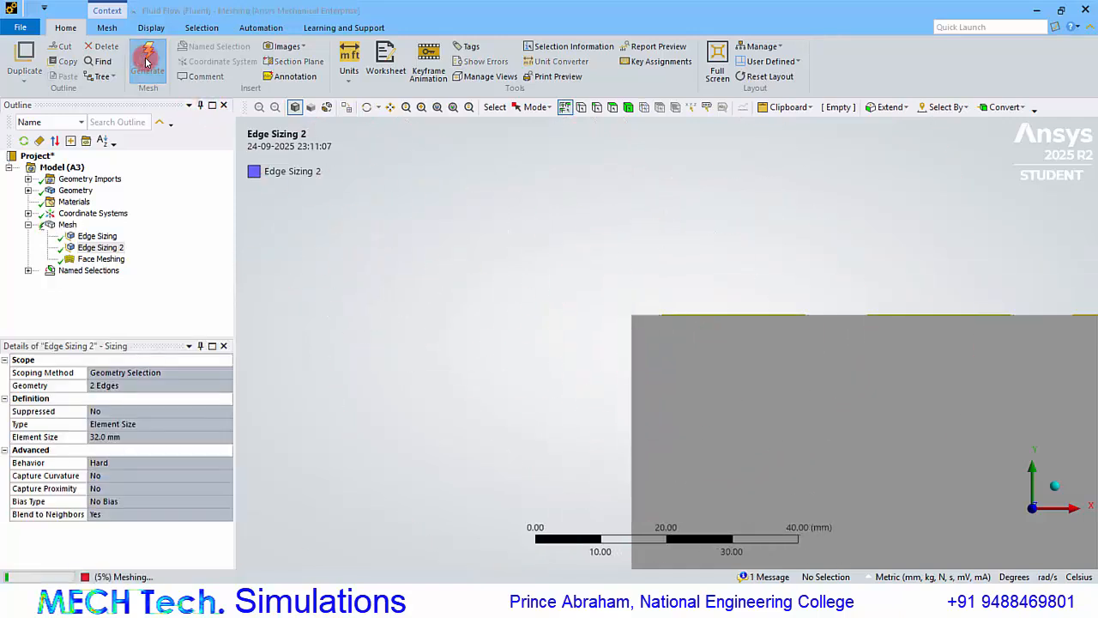
click(67, 224)
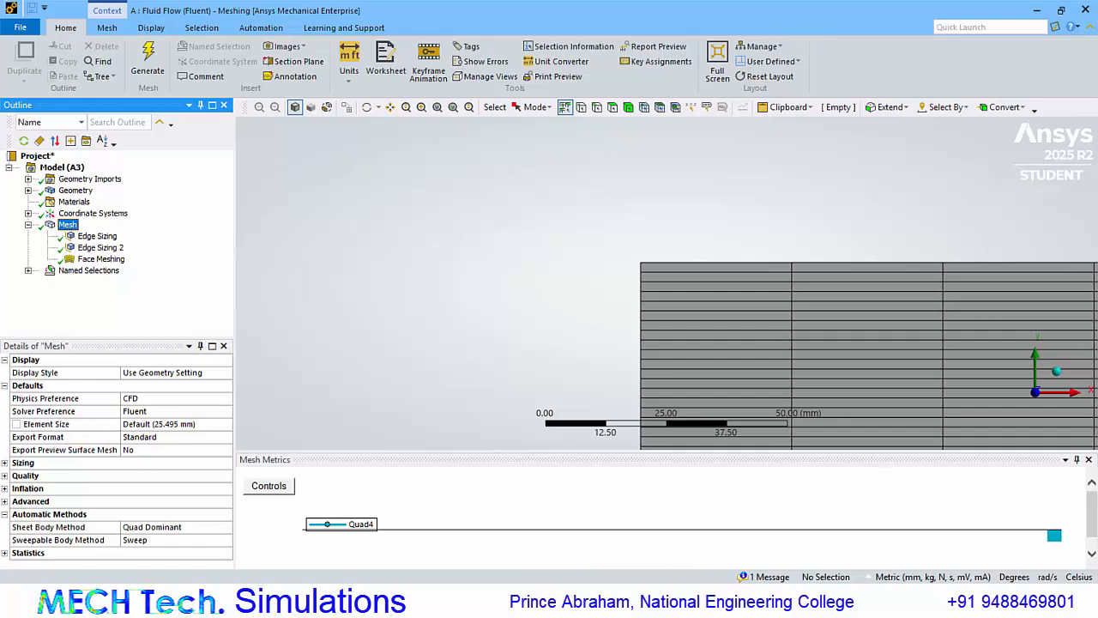
Compare the row 6 aspect ratio in Excel with the aspect ratio statistics in the mesh's Quality details.
click(712, 582)
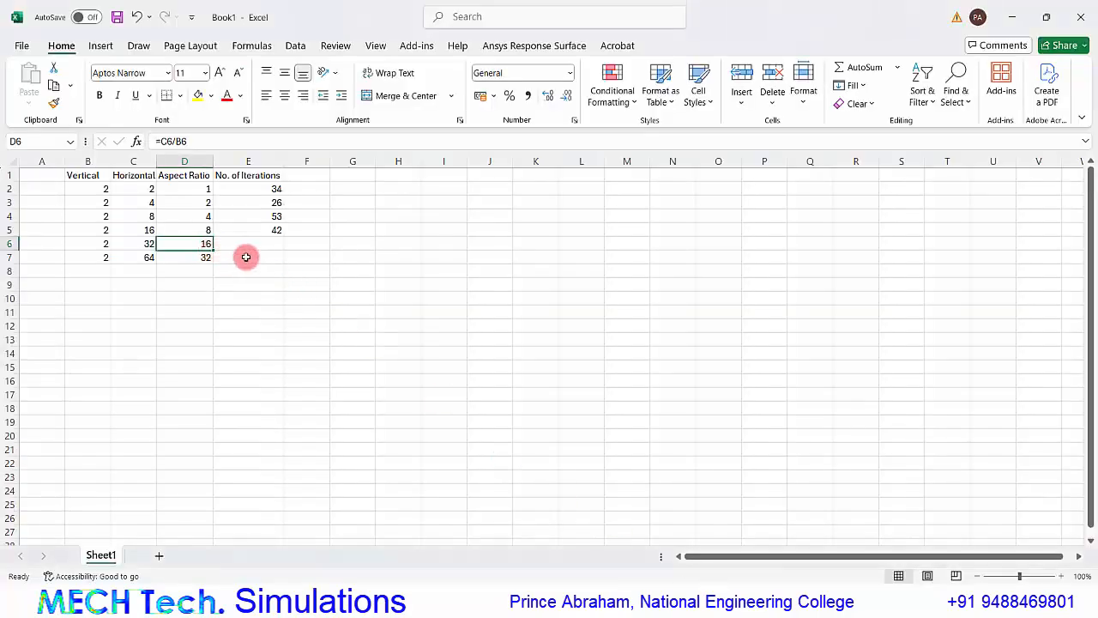
click(752, 599)
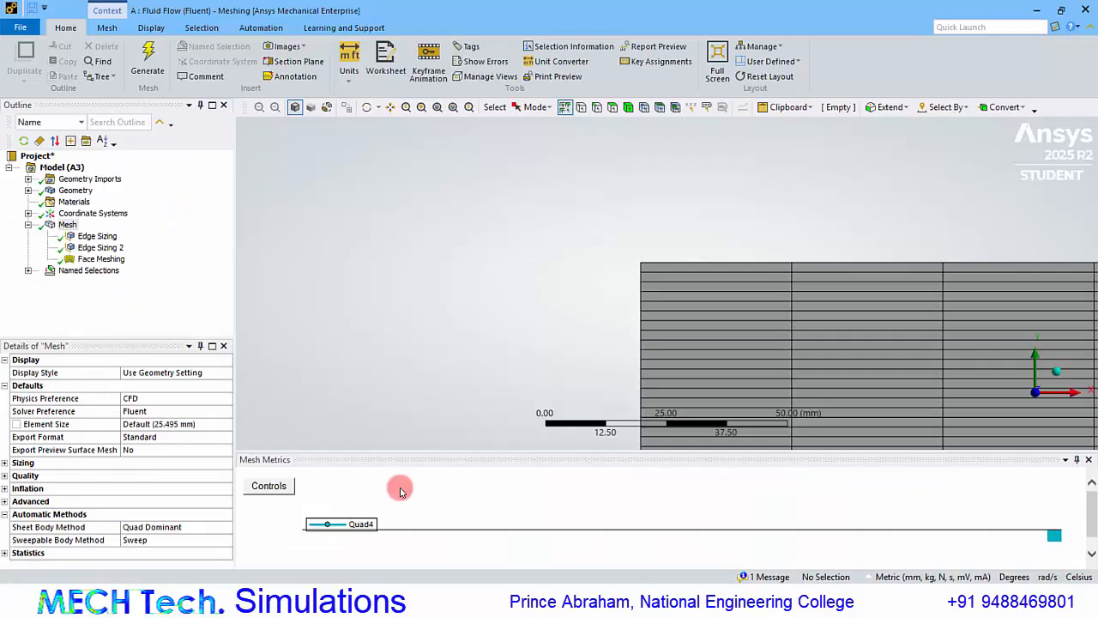
click(5, 475)
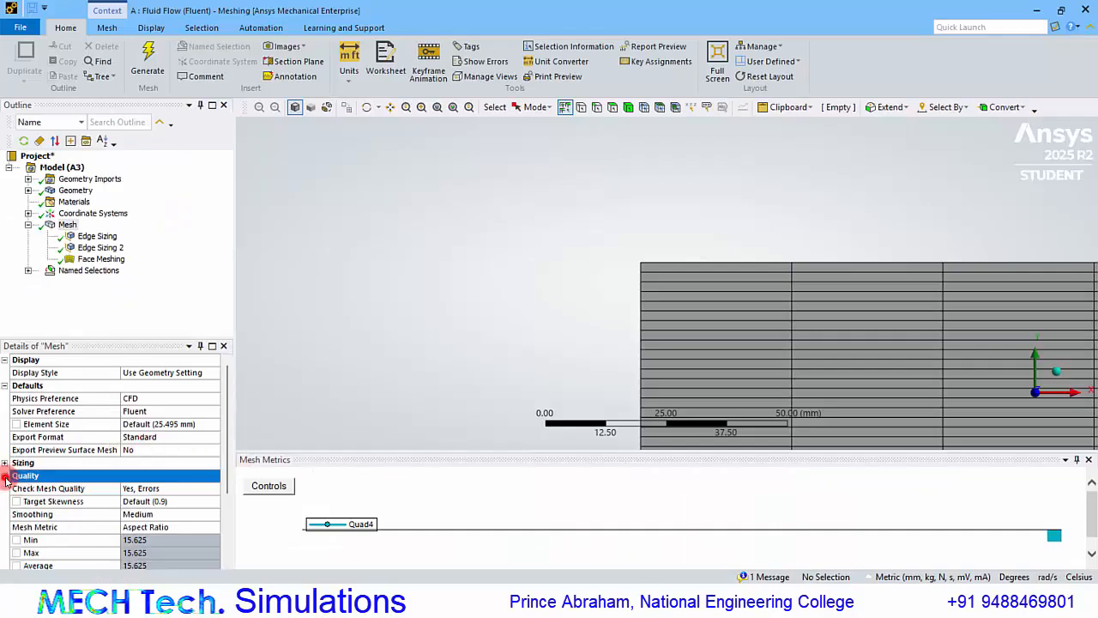
scroll(135, 523, down, 2)
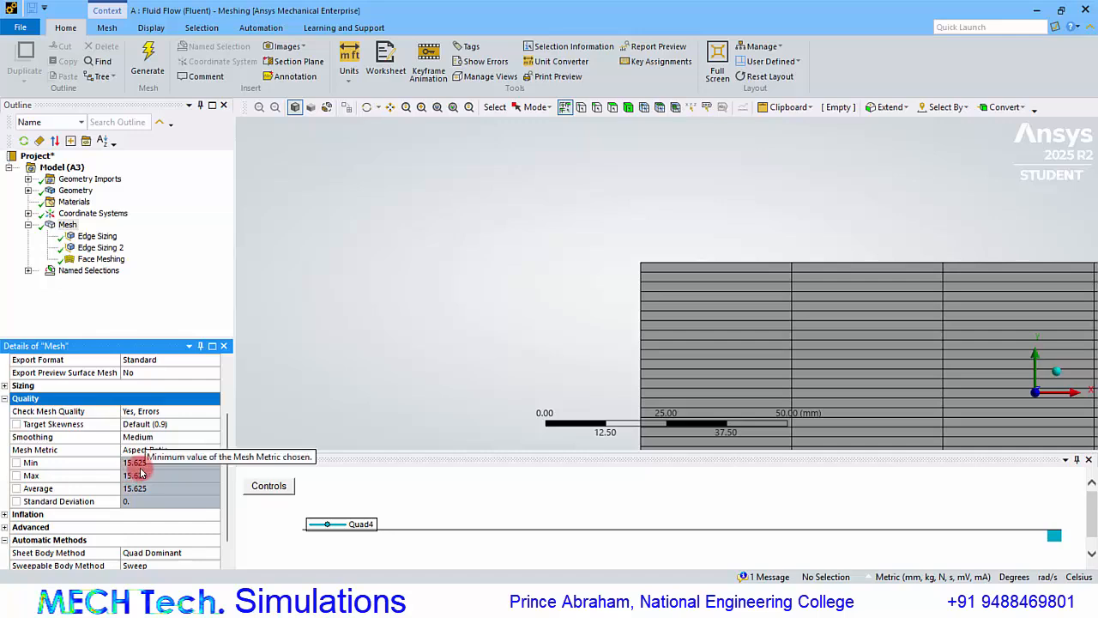
mouse_move(724, 605)
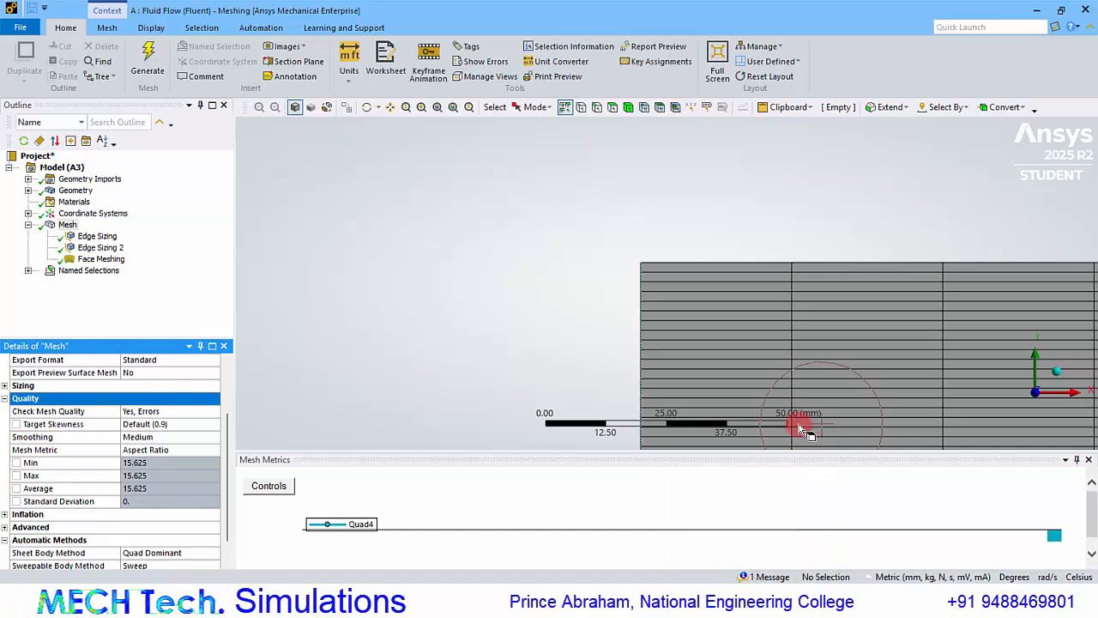
Close the meshing window and locate the converged iteration number in the Fluent console.
click(1089, 11)
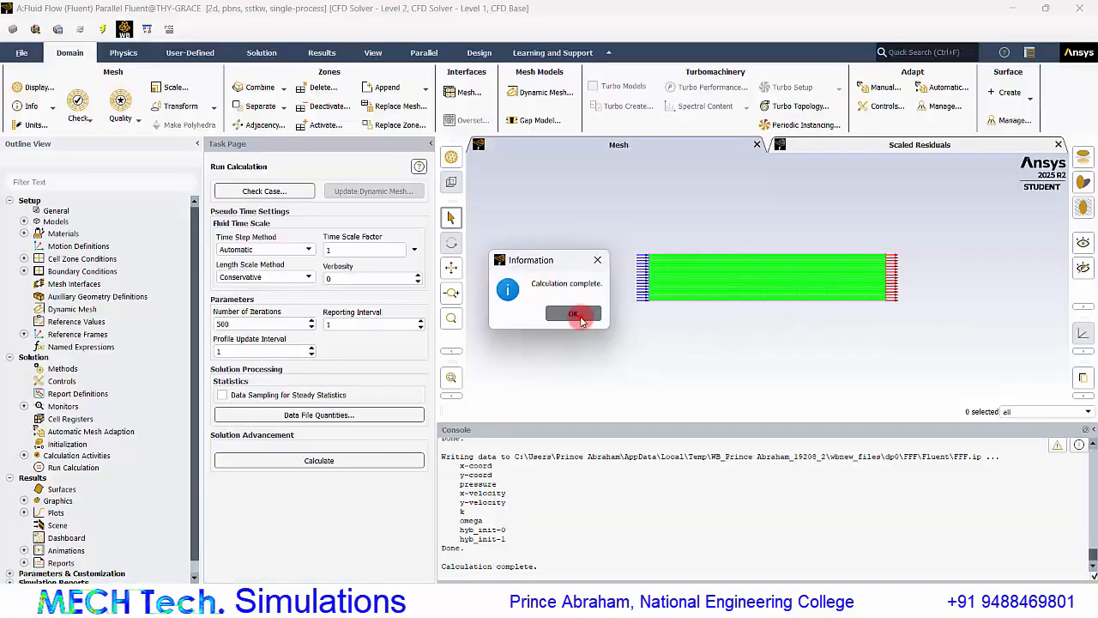
click(580, 317)
scroll(540, 491, up, 1)
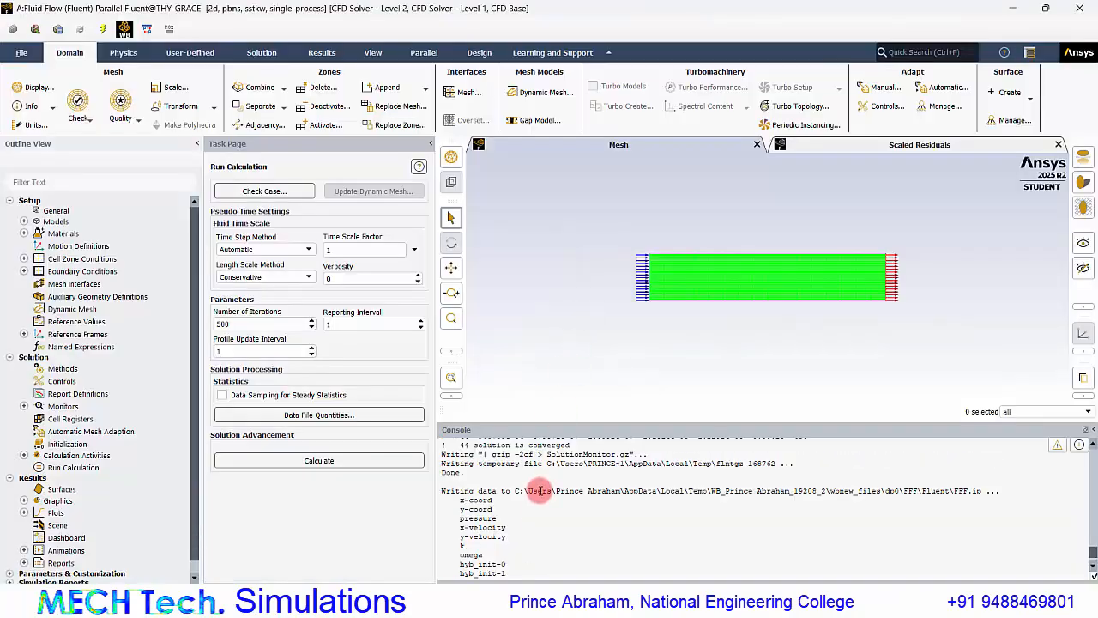
scroll(538, 491, up, 1)
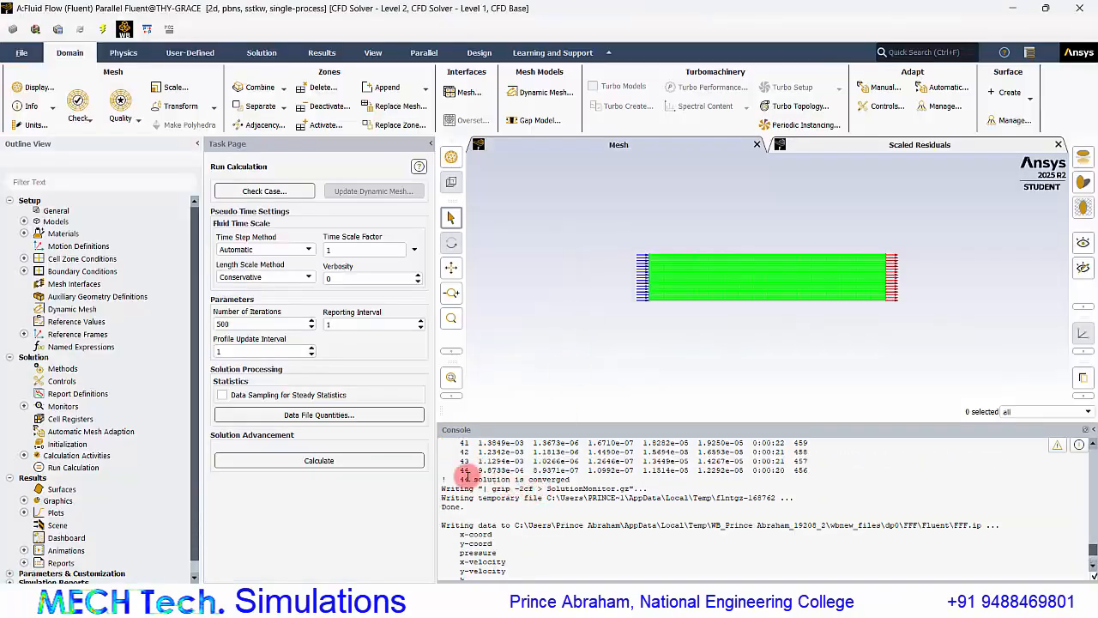
Switch to Excel and enter the iteration count 44 in cell E6.
mouse_move(707, 576)
click(695, 549)
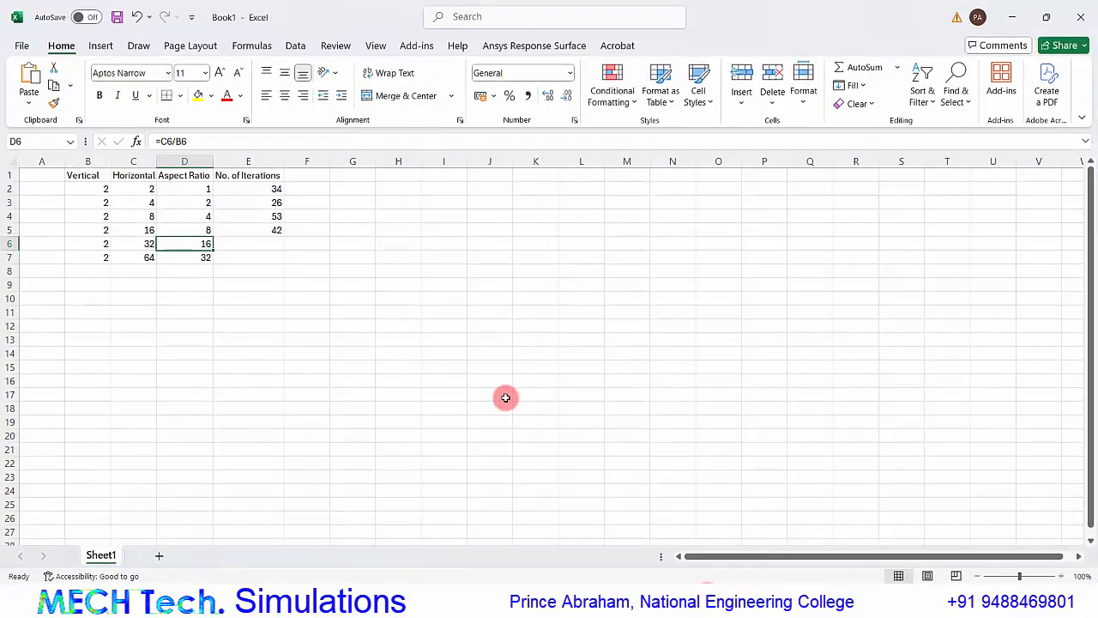
click(262, 244)
text(4442)
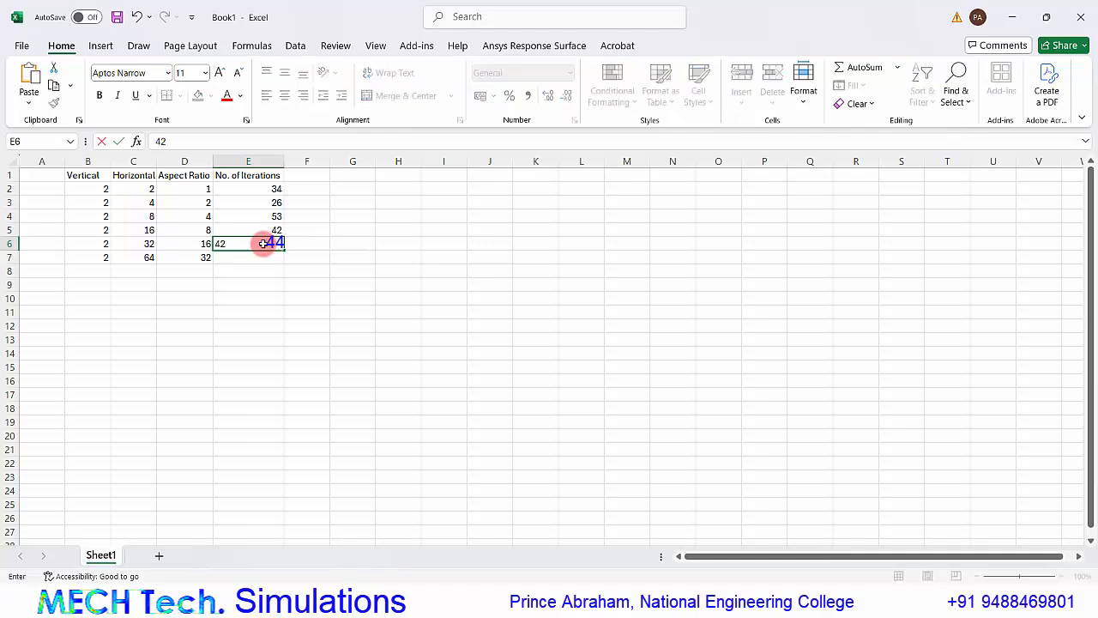
key(Return)
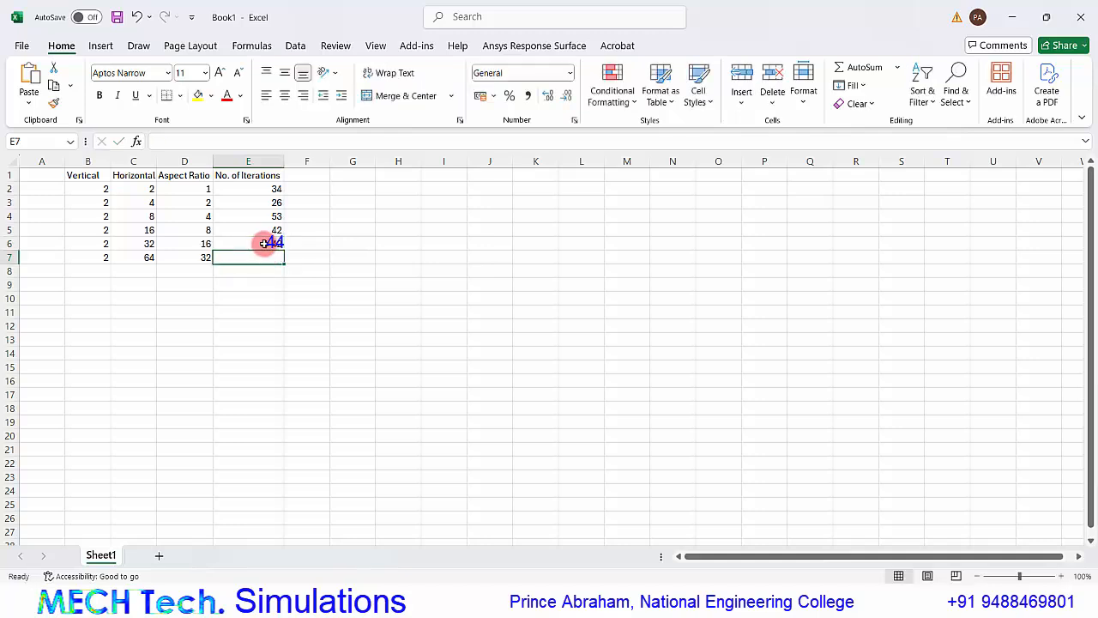
Review the row 7 aspect ratio and horizontal element size in Excel, and switch back to Fluent.
click(202, 259)
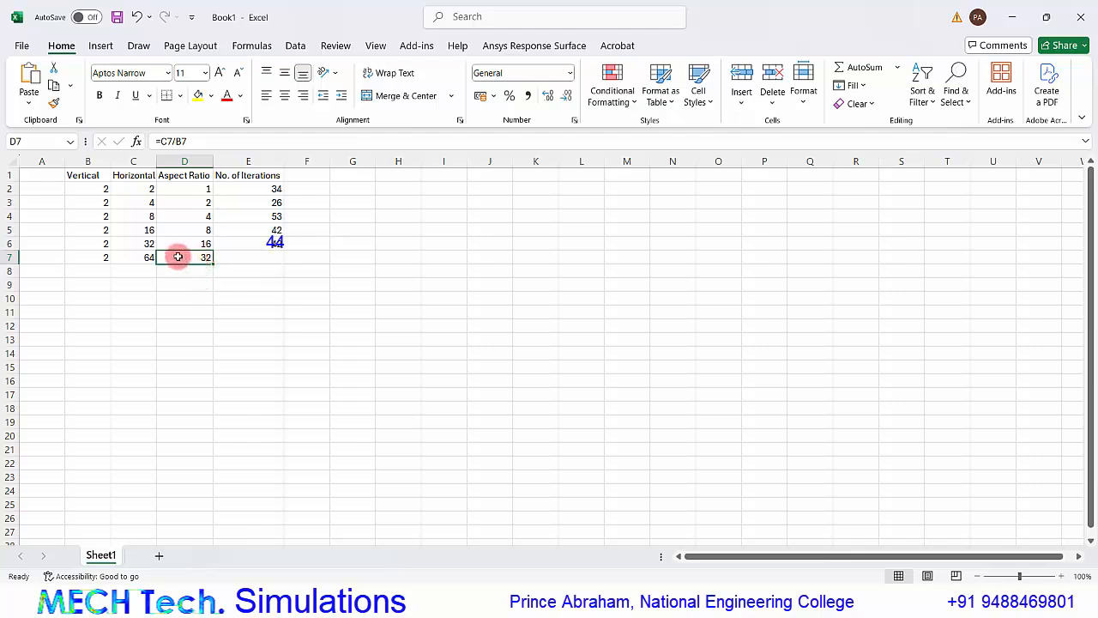
click(139, 256)
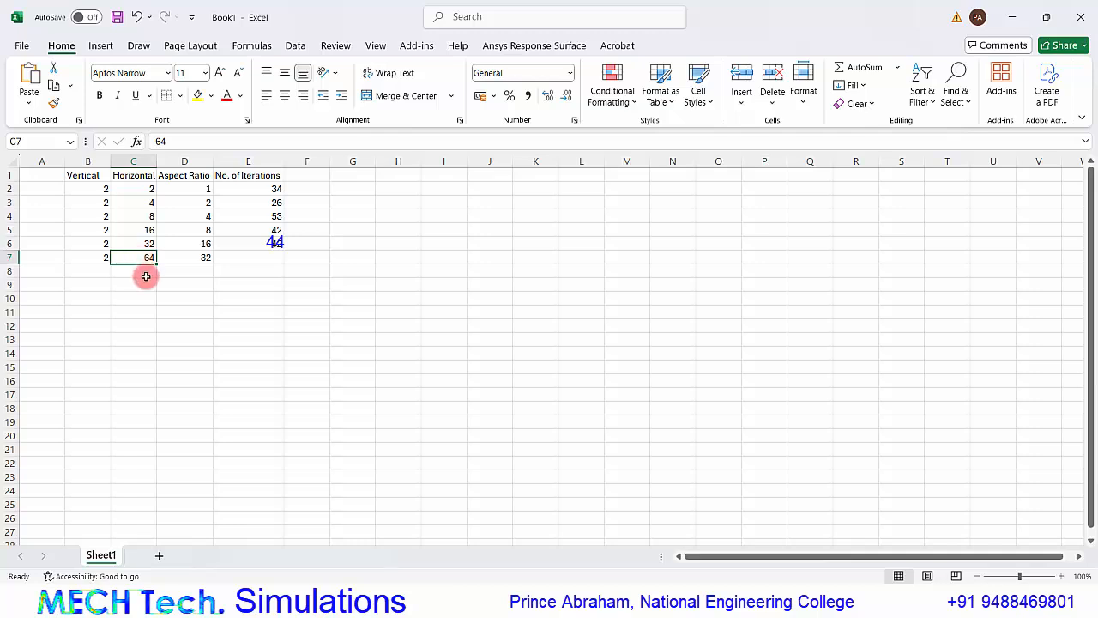
mouse_move(772, 603)
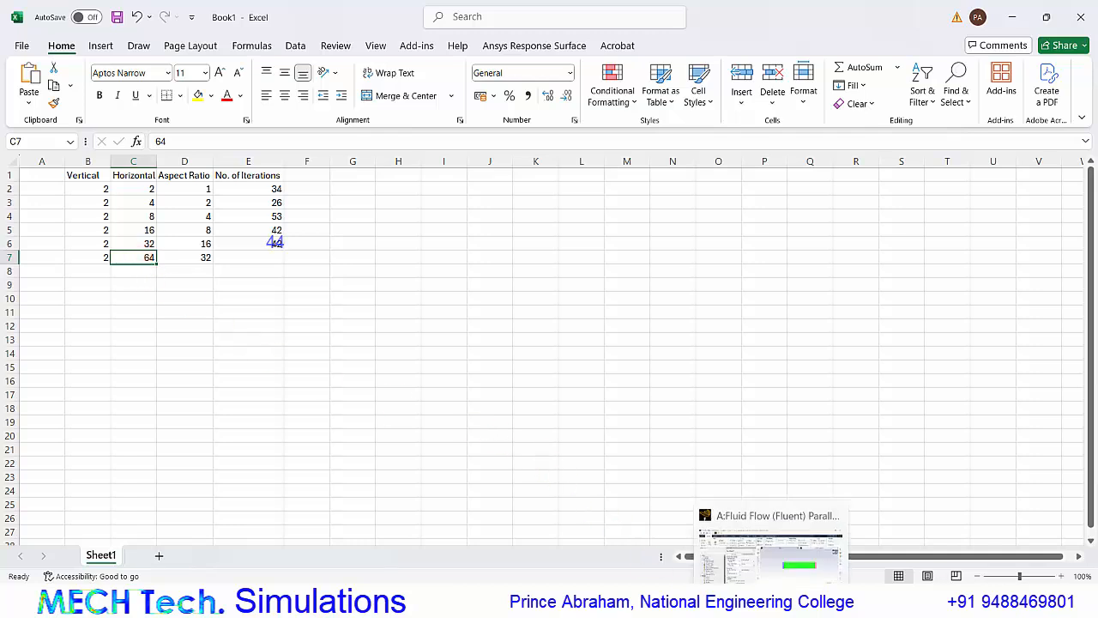
click(770, 553)
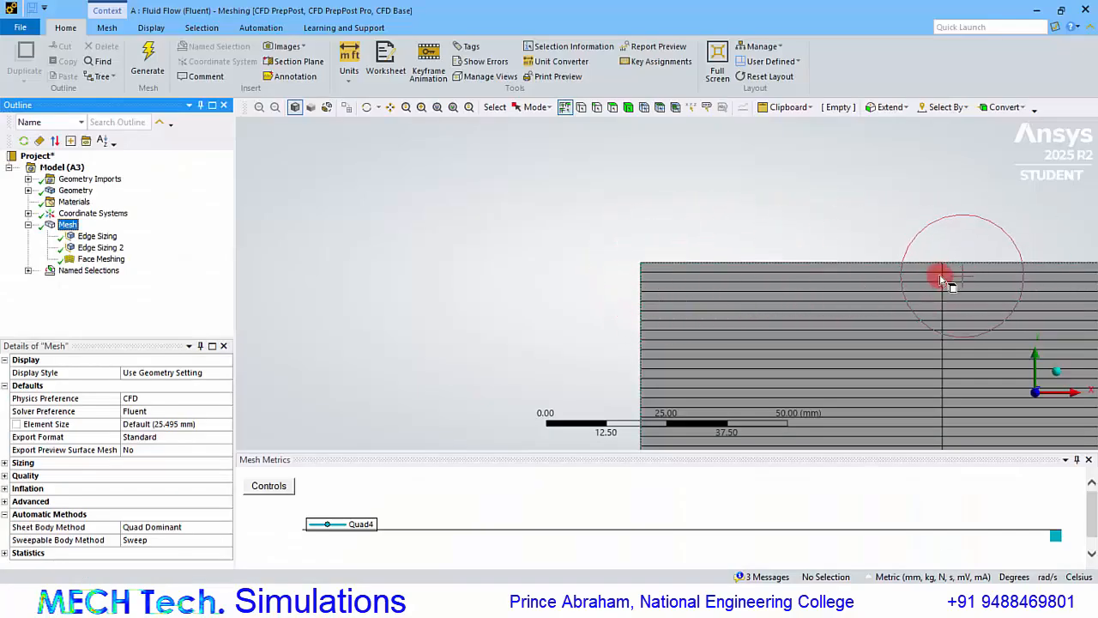
Finish inspecting the mesh corner, close the meshing window, and locate the converged iteration number in the Fluent console.
click(623, 256)
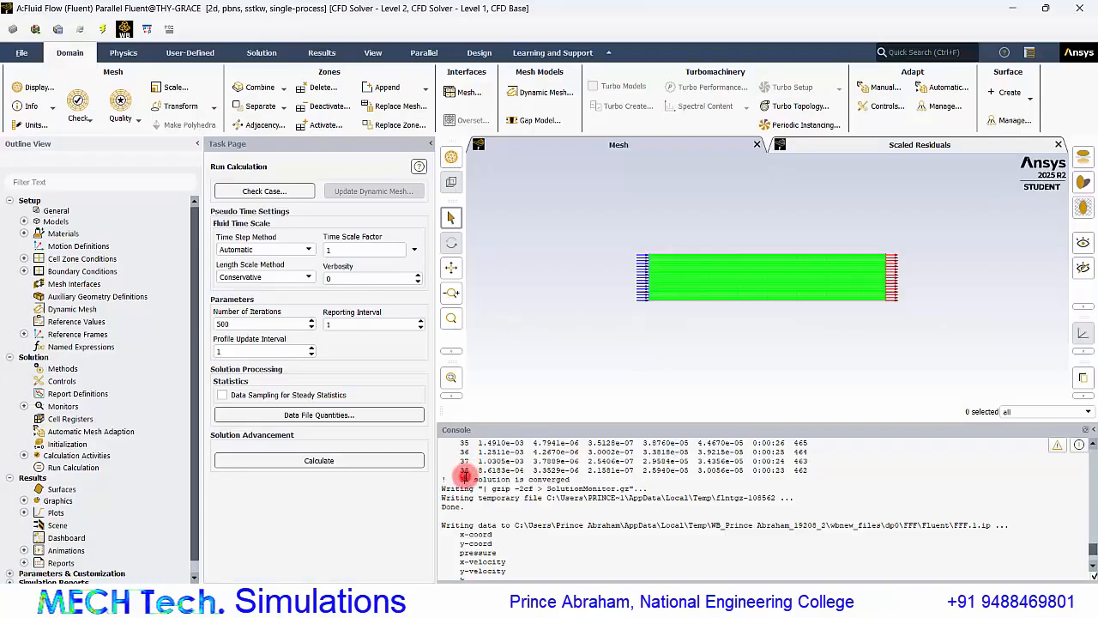
drag(465, 474, 495, 486)
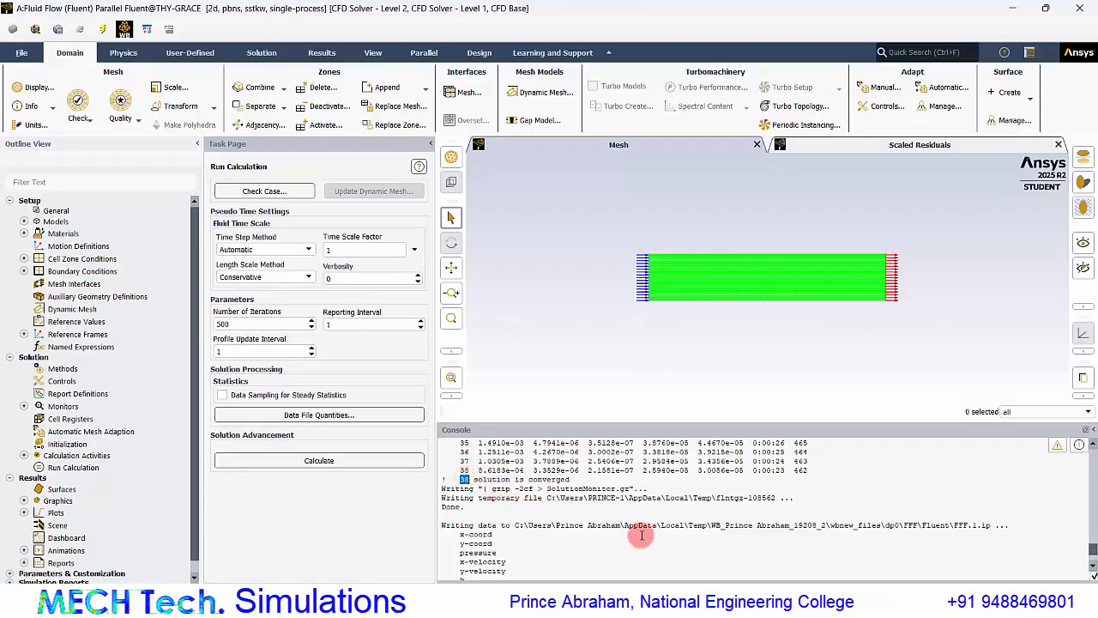
Switch to Excel and enter the iteration count 38 in cell E7.
click(706, 601)
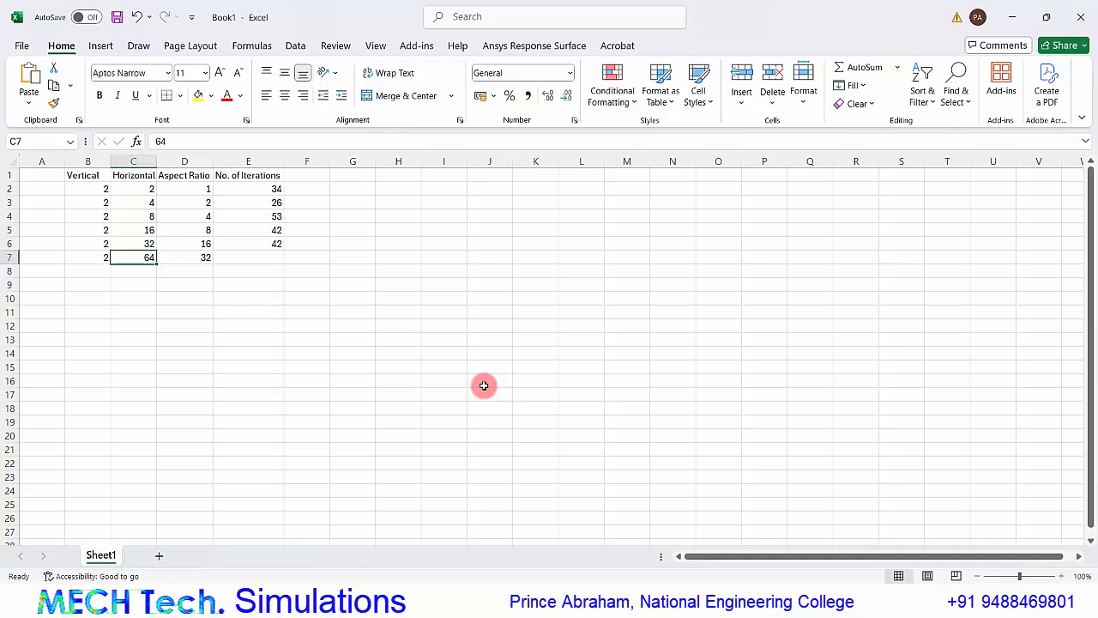
click(255, 255)
text(38)
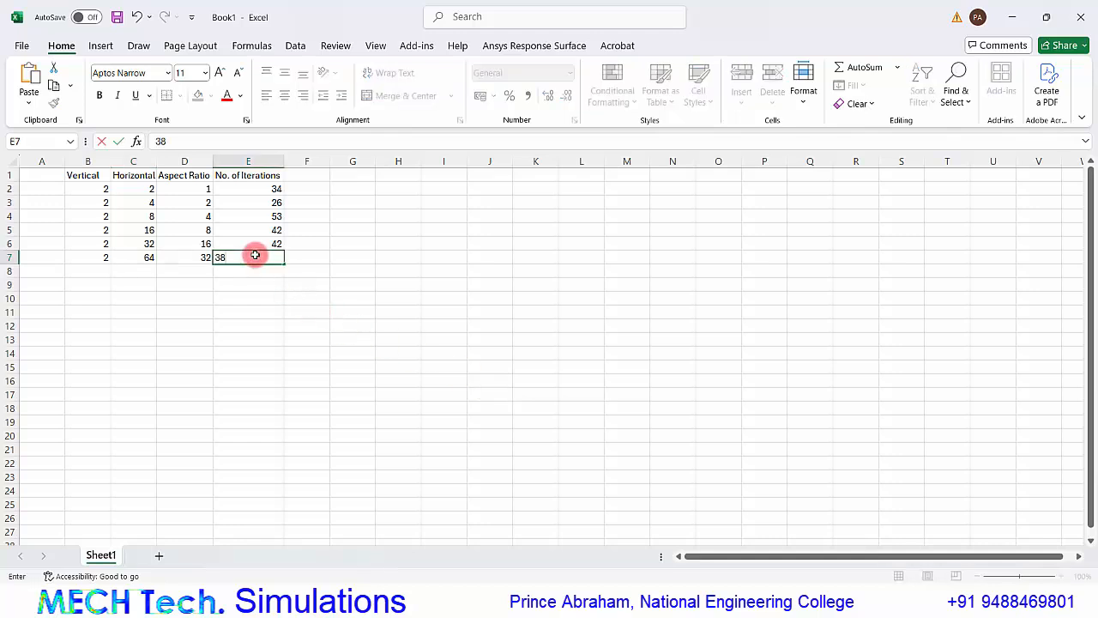
key(Return)
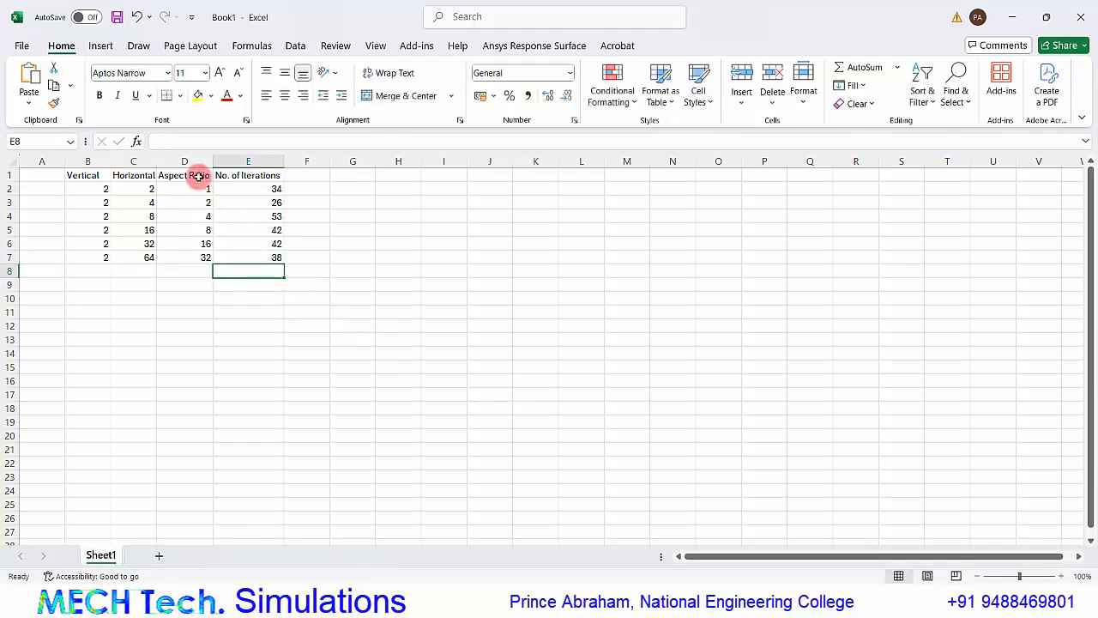
Insert a scatter chart with straight lines from D1:E7, plotting No. of Iterations against Aspect Ratio.
drag(197, 174, 262, 251)
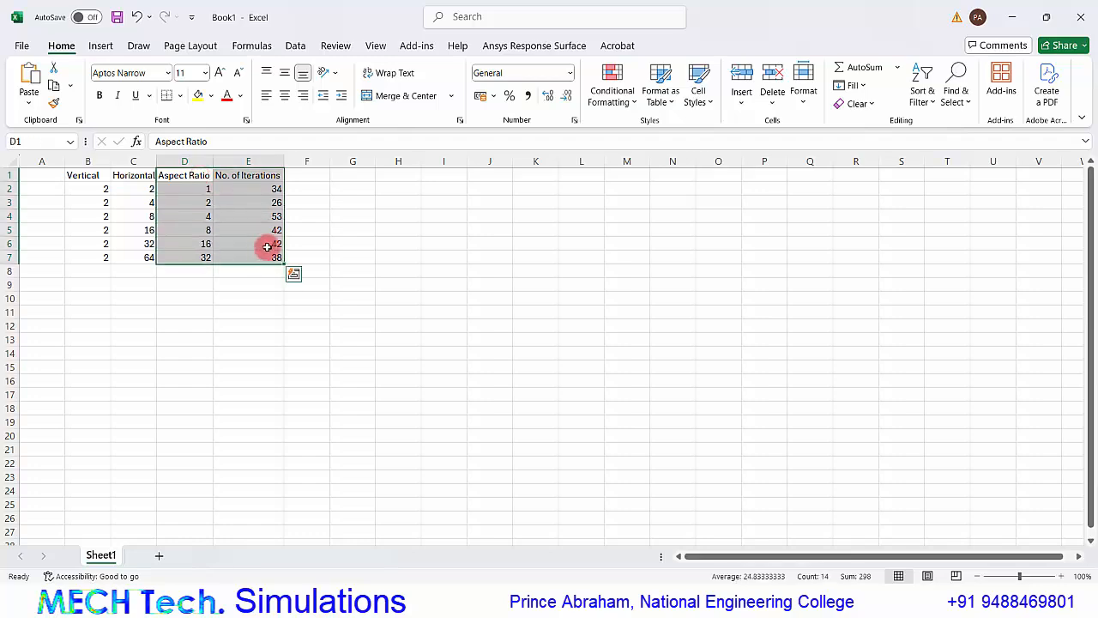
click(102, 46)
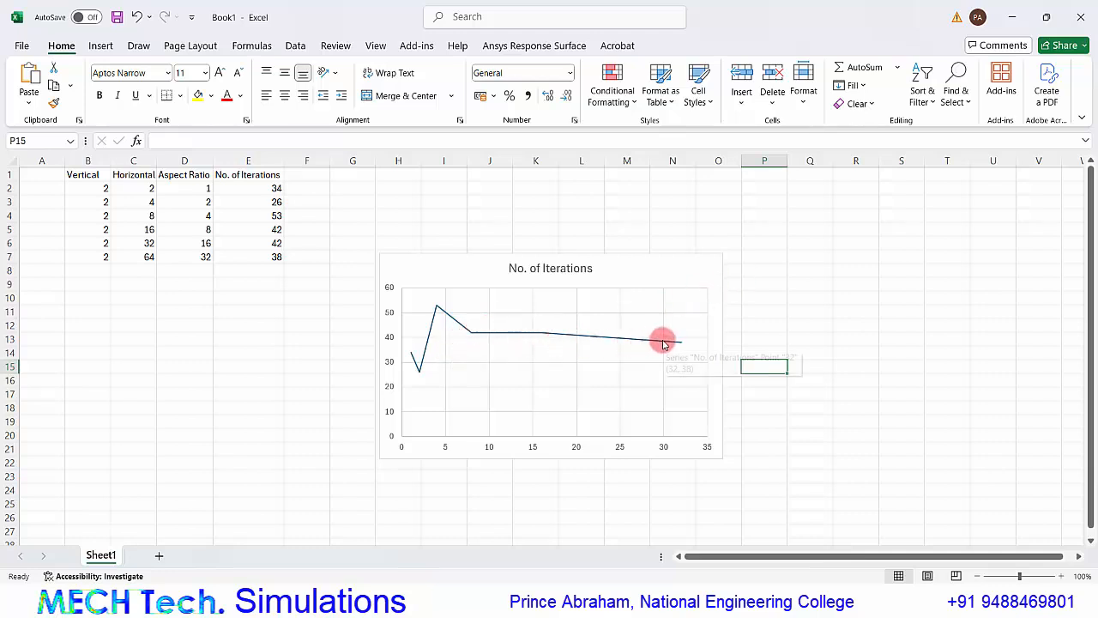
Examine the iteration curve up to its last point against the Aspect Ratio column, and leave the chart deselected.
mouse_move(681, 344)
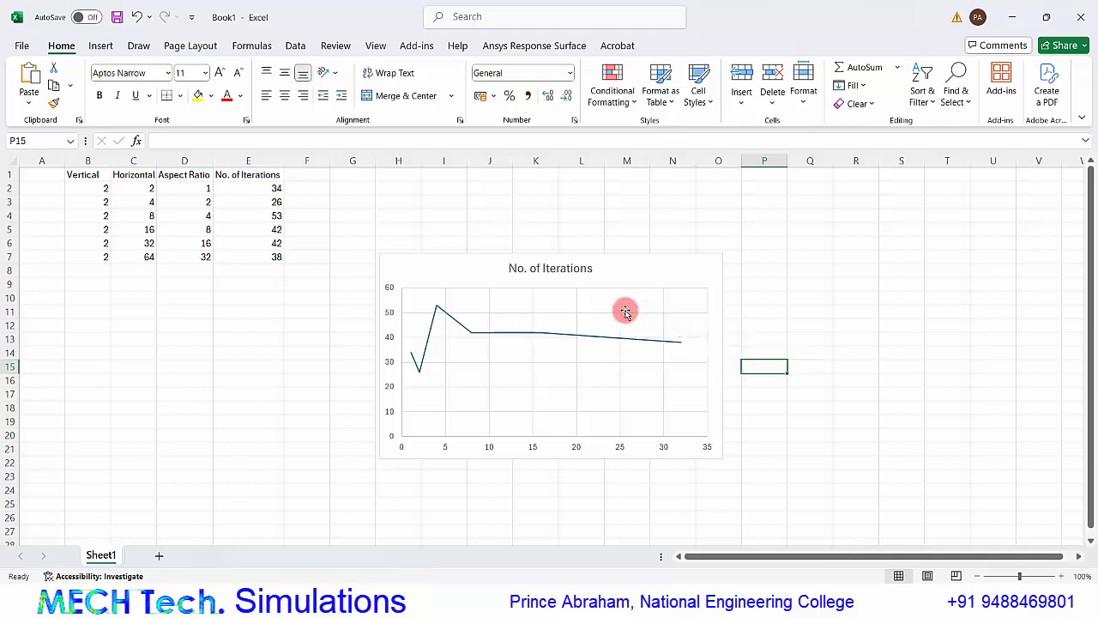
click(185, 161)
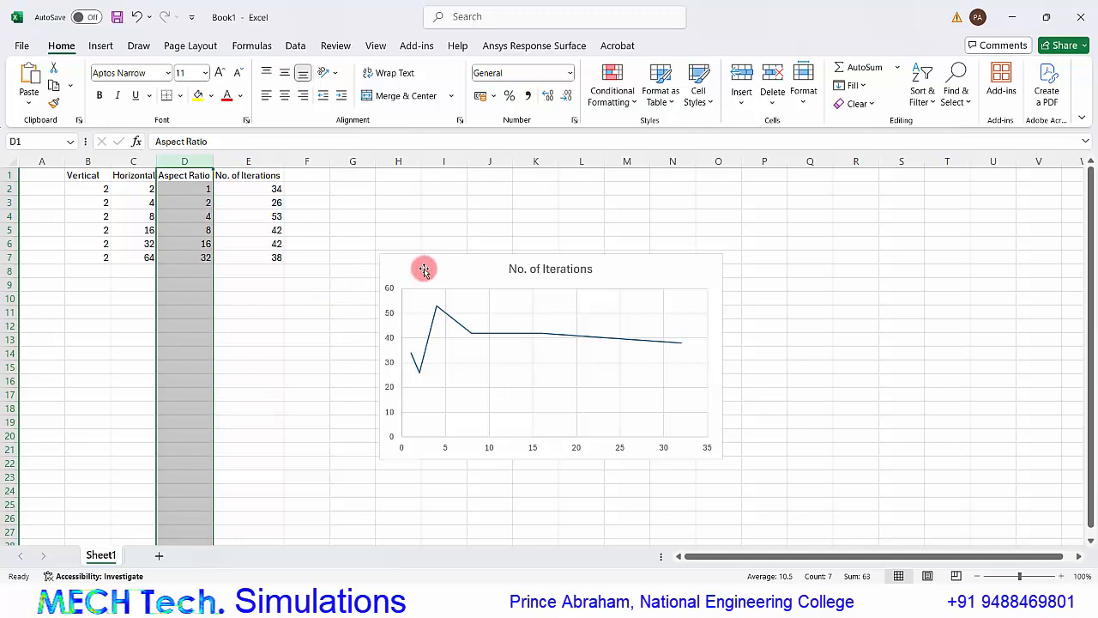
drag(424, 257, 423, 254)
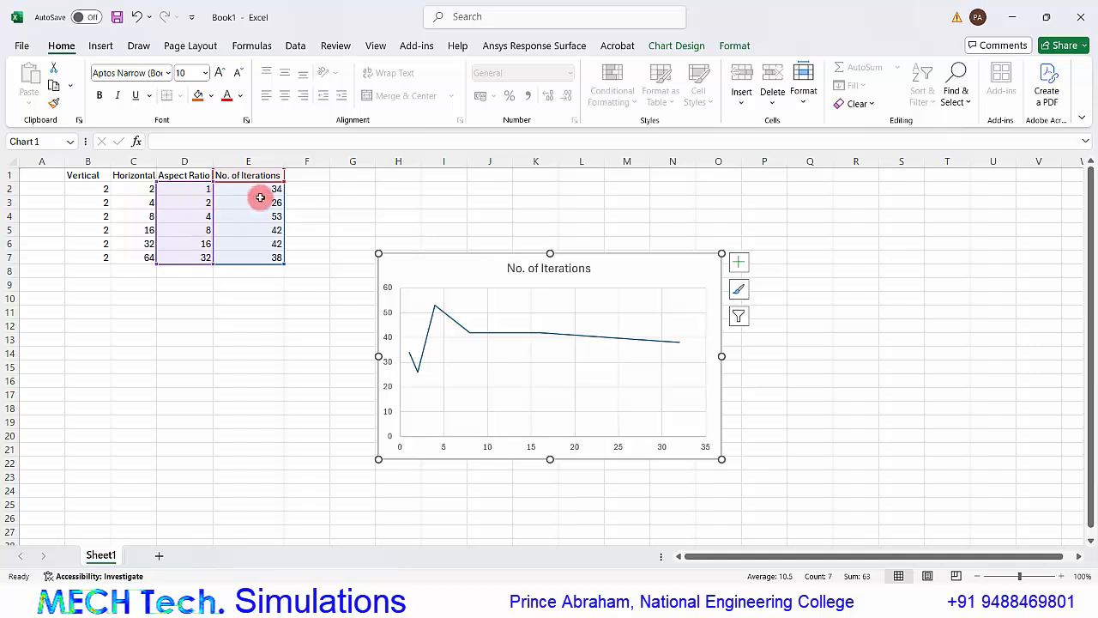
click(755, 465)
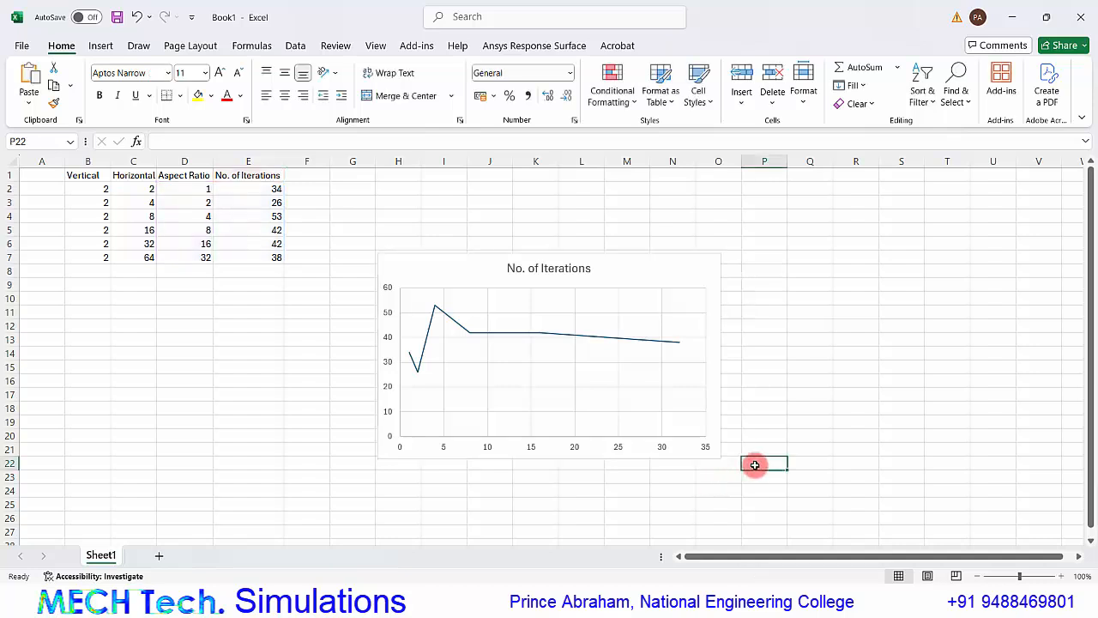